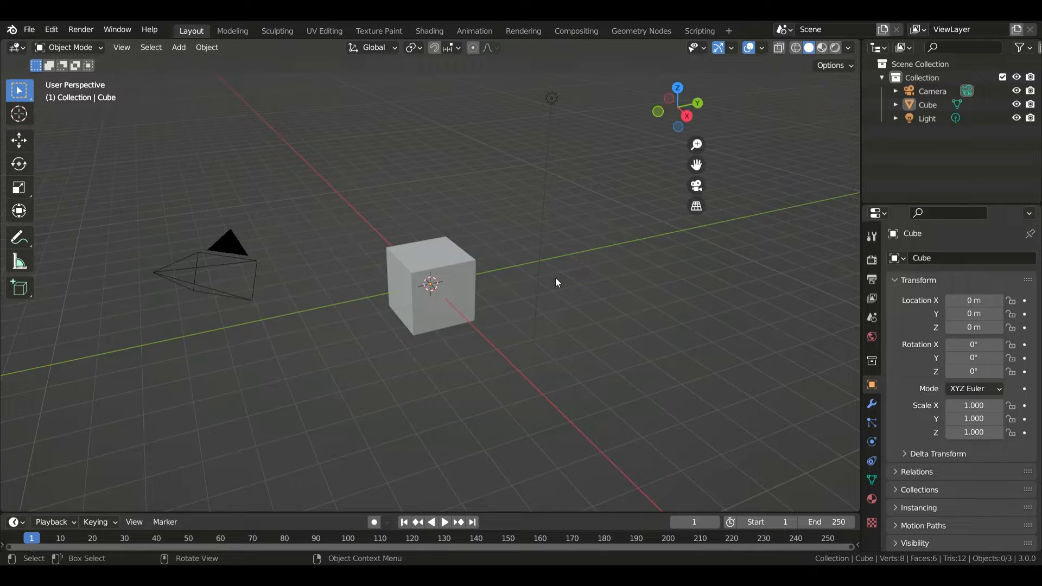
Step: Turn on the Screencast Keys overlay and hide the viewport sidebar
left_click(852, 250)
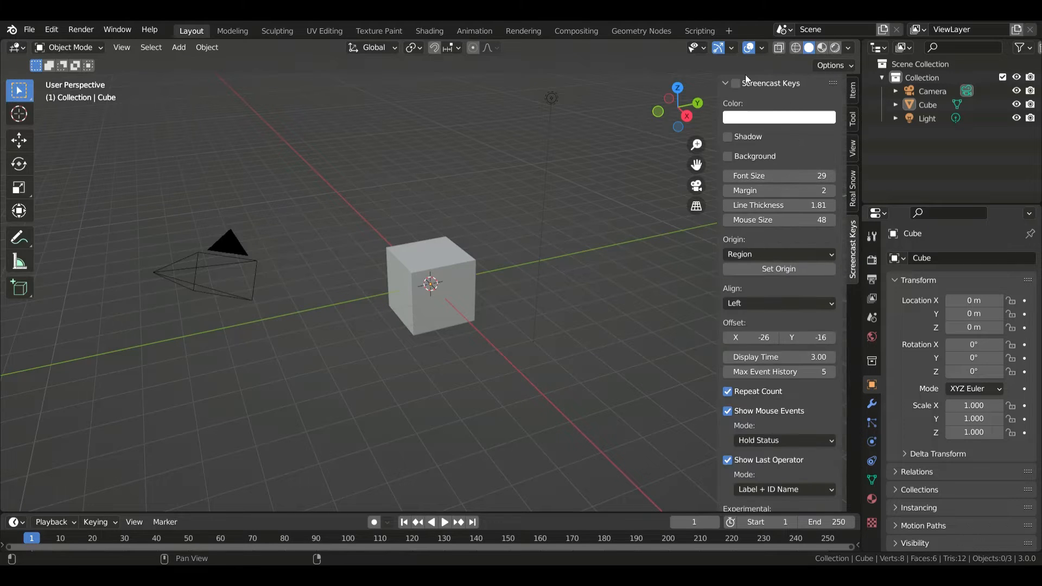
key("n")
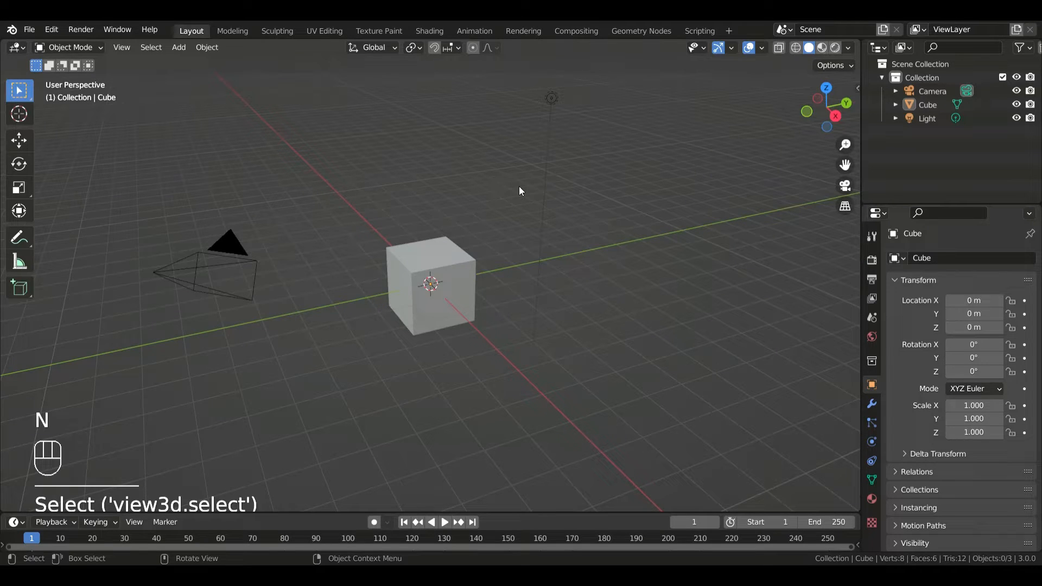
Step: Delete every object in the default scene
key("a")
key("Delete")
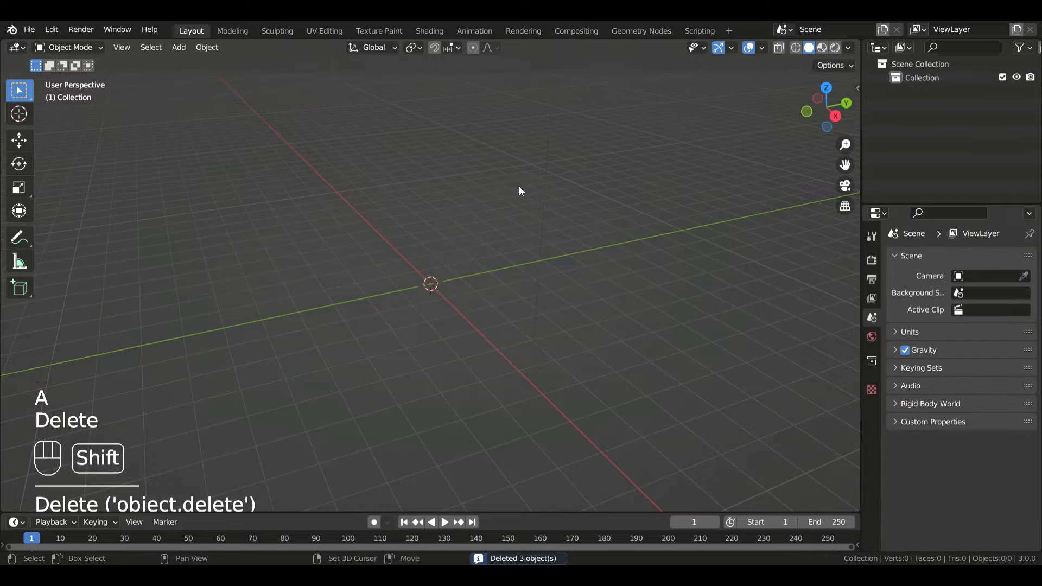
Step: Add a mesh plane and set its X, Y and Z scale to 3
key("shift+a")
left_click(584, 188)
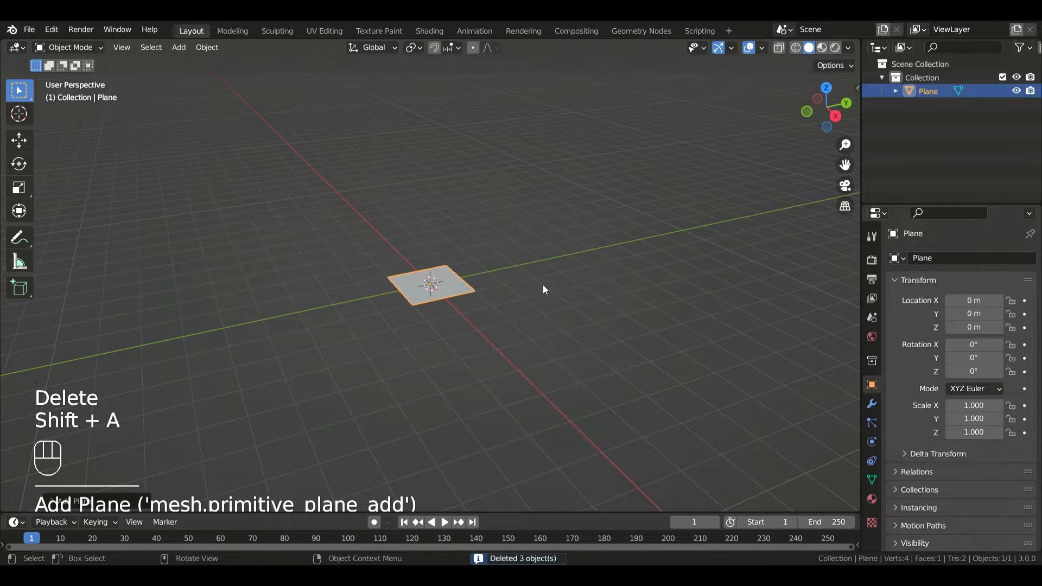
left_click_drag(980, 406, 979, 432)
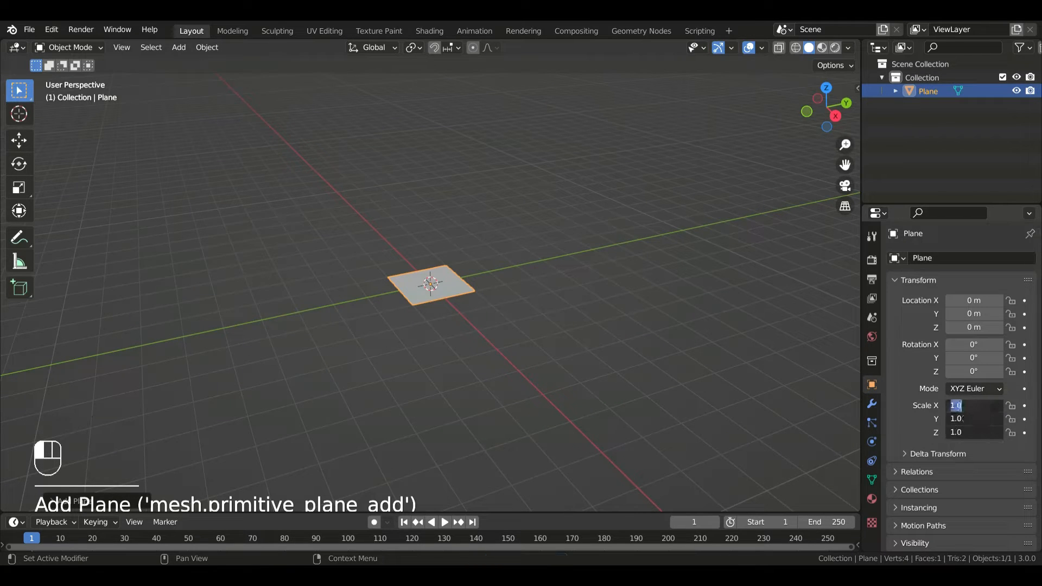
type("3")
key("Return")
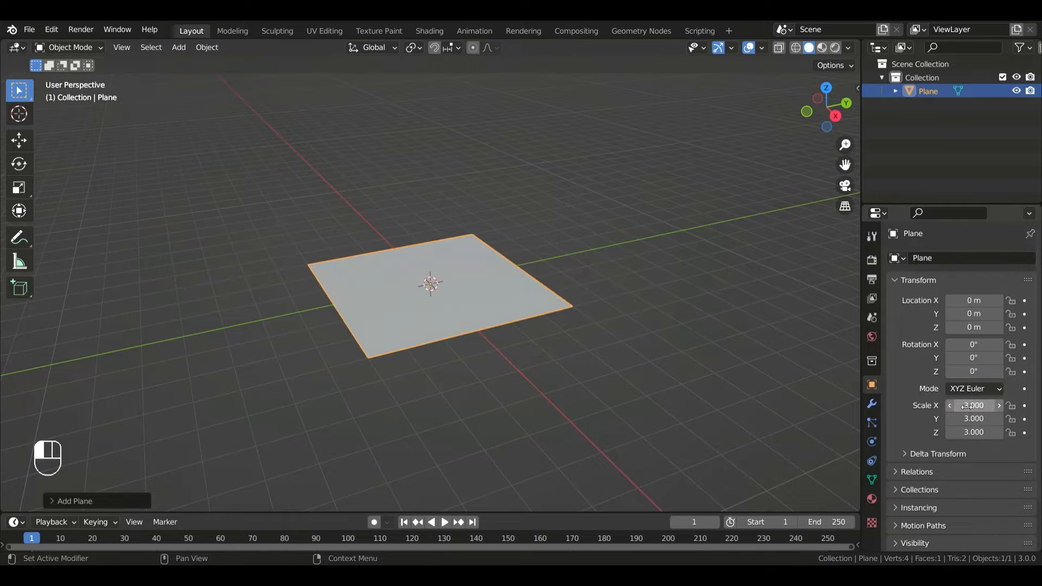
Step: Add a cube, scale it down to about 0.357, and raise it to about Z 0.38 m so it rests on the plane
key("shift+a")
left_click(458, 216)
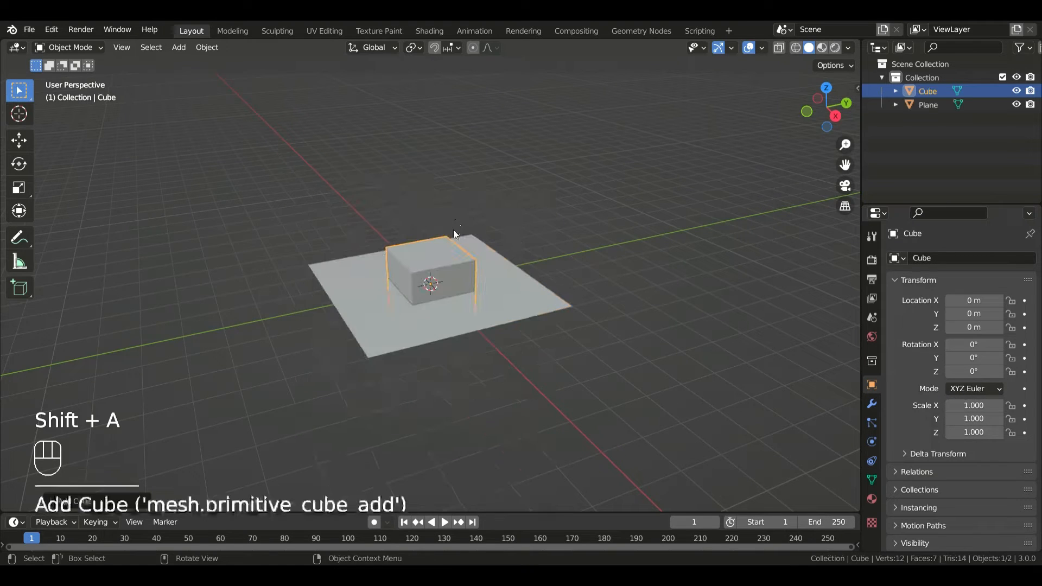
scroll(530, 310, "up", 2)
key("g")
key("s")
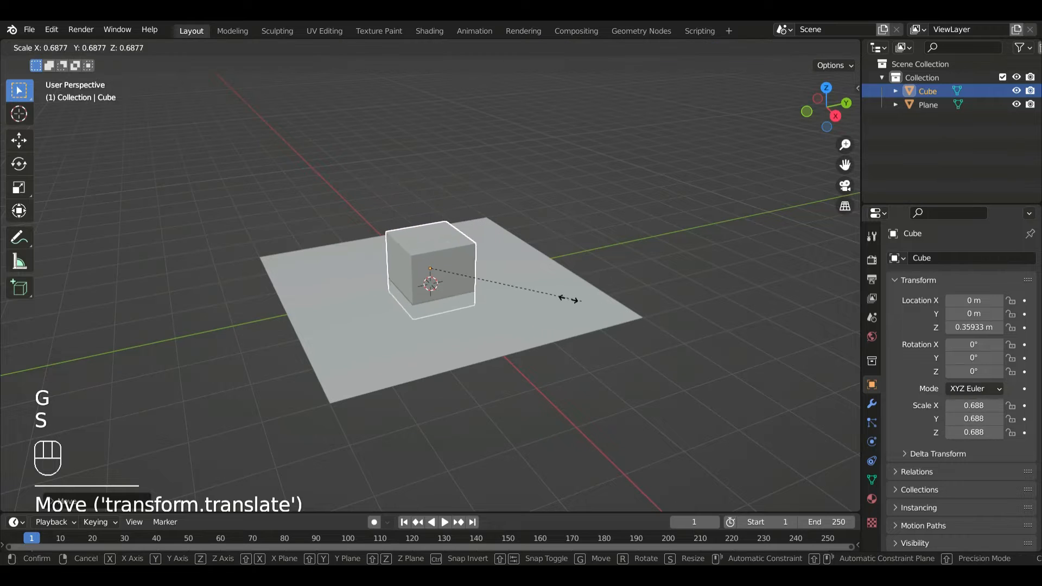
left_click(515, 288)
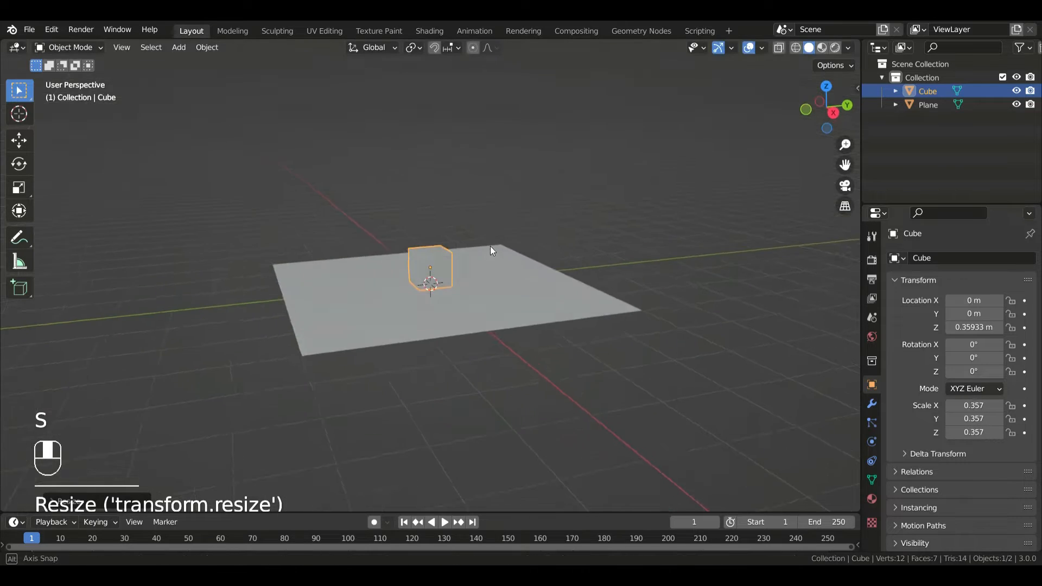
middle_click_drag(493, 251, 897, 437)
key("g")
key("z")
left_click(484, 238)
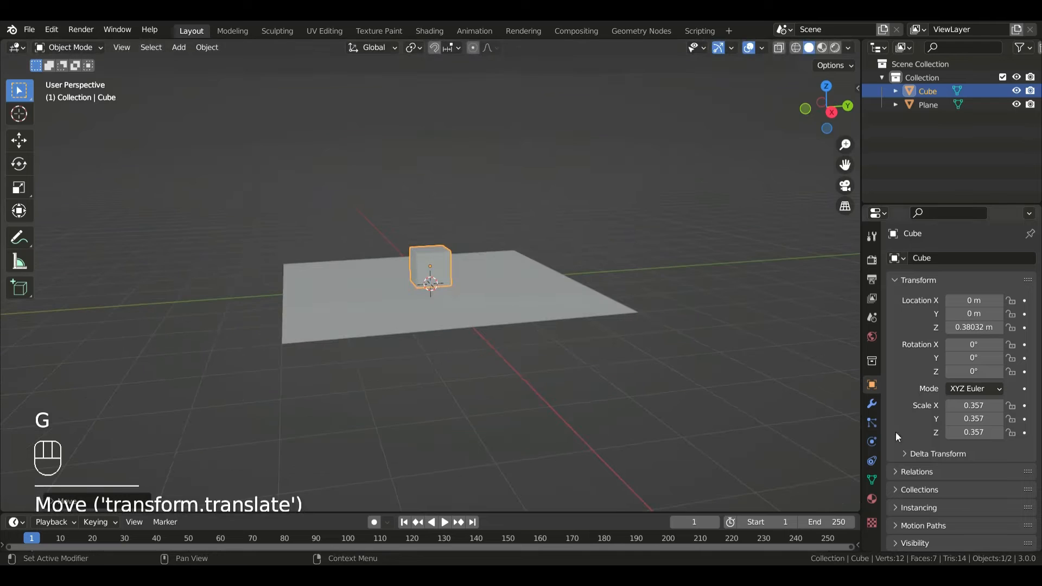
Step: Give the small cube rigid body physics
left_click(870, 408)
left_click(972, 257)
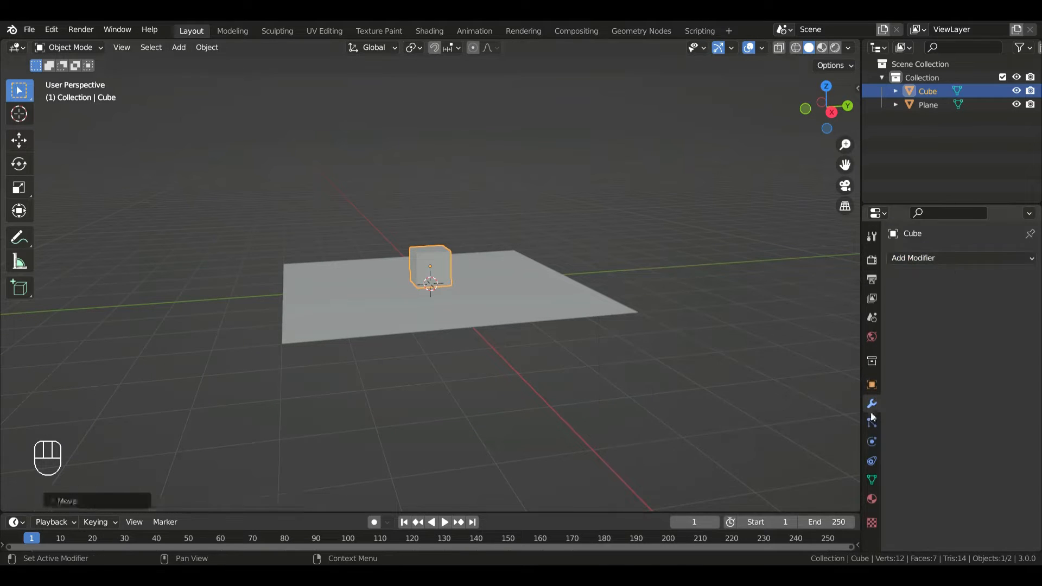
left_click(871, 441)
left_click(972, 346)
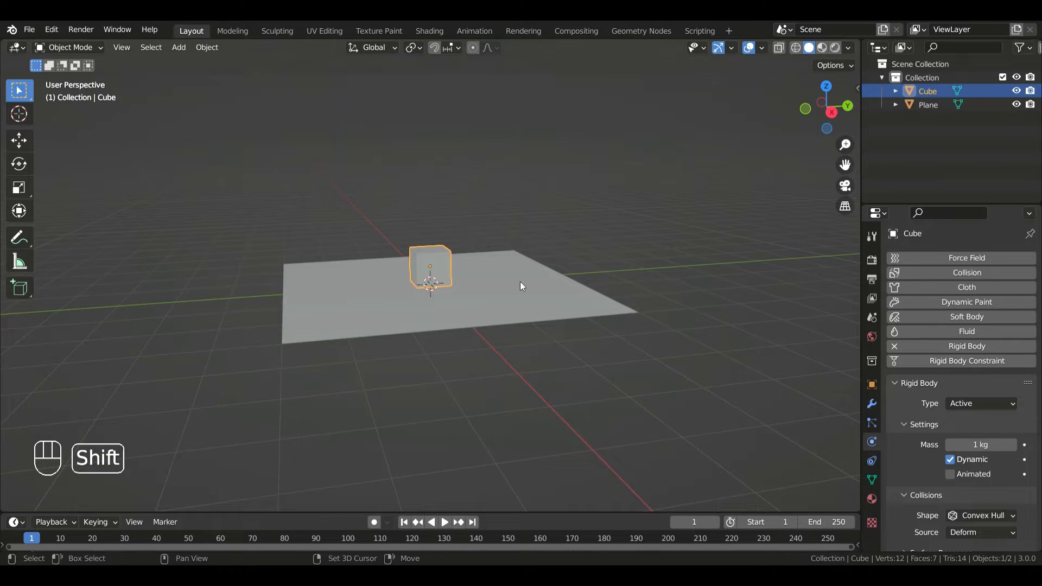
Step: Duplicate the cube straight up three times, about 0.7 m apart, to form a four-cube tower, and test the simulation from the start
key("shift+d")
key("z")
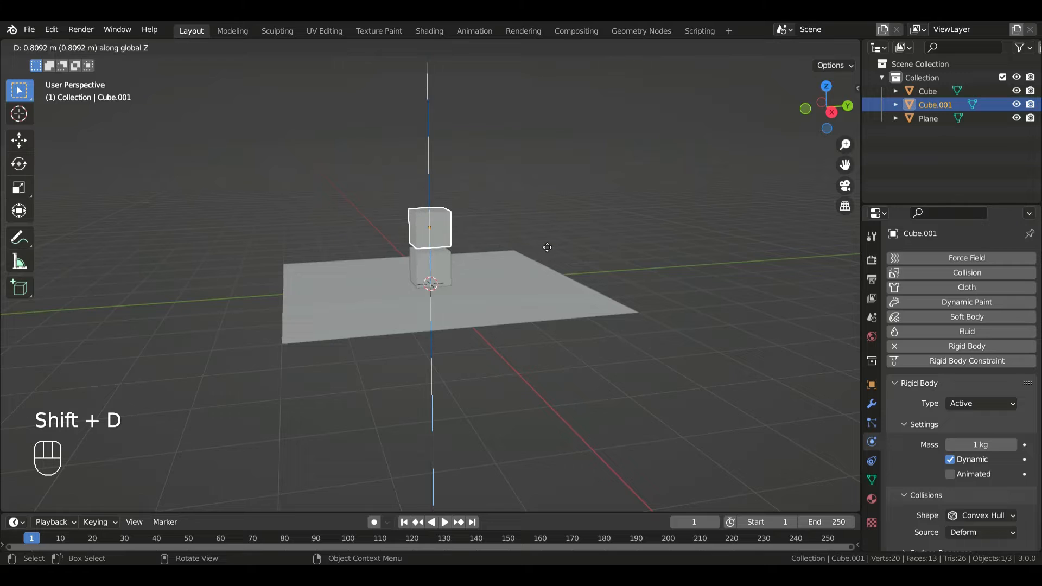
left_click(549, 251)
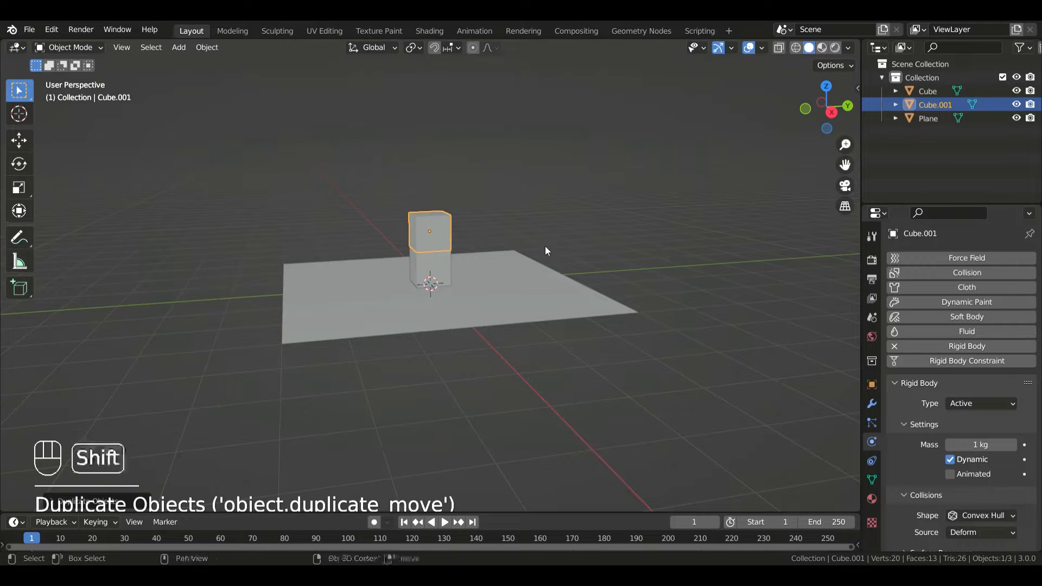
key("shift+d")
key("z")
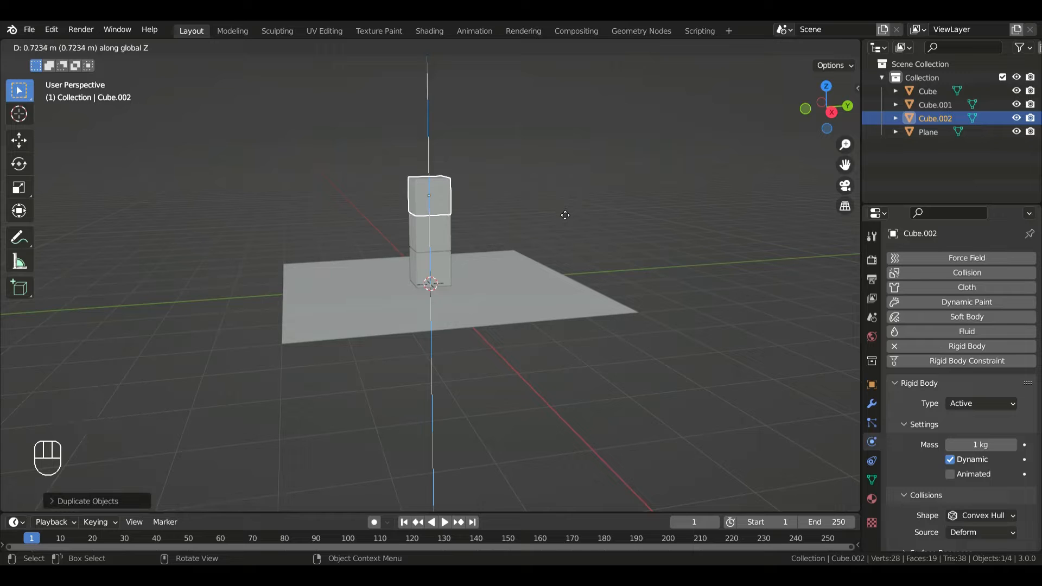
left_click(566, 214)
key("shift+d")
key("z")
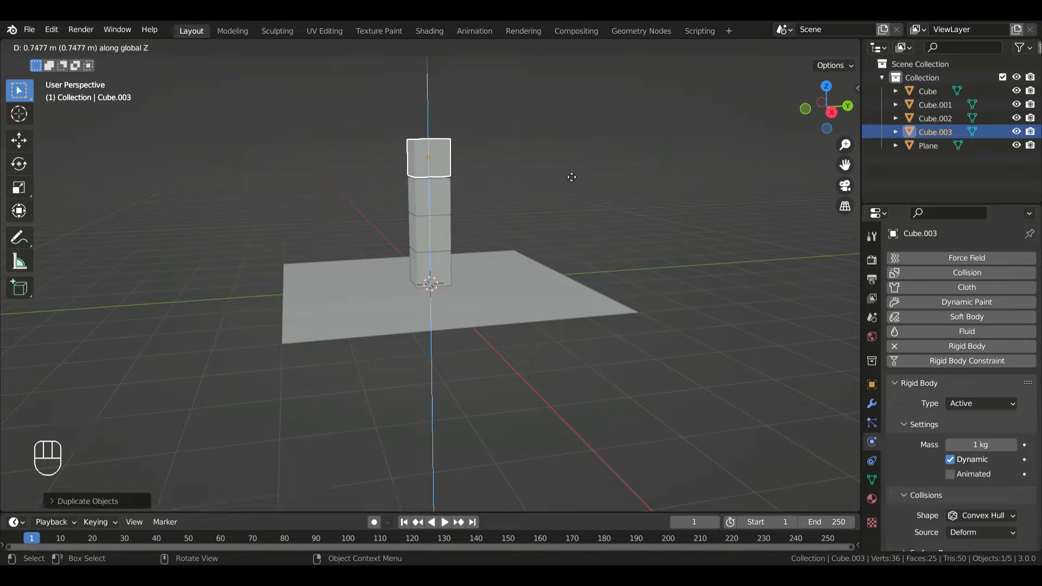
left_click(568, 177)
key("space")
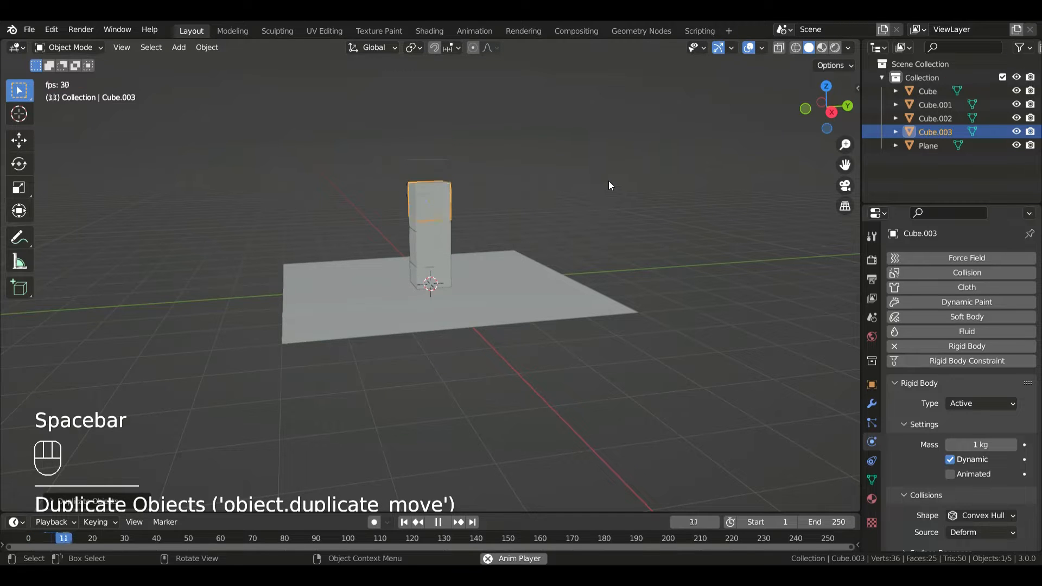
key("space")
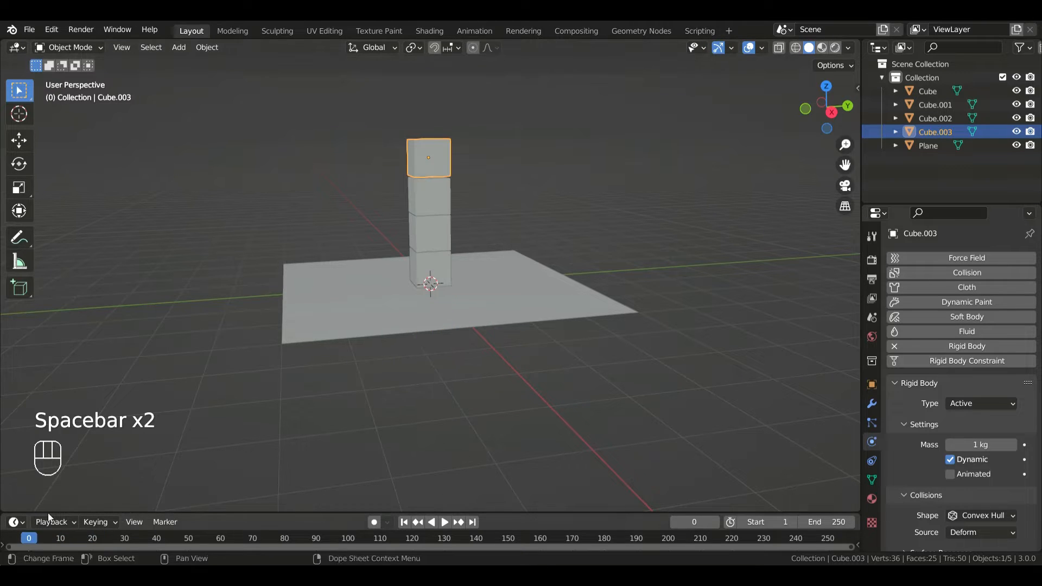
Step: Make the plane a Passive rigid body with Animated enabled, and play the simulation briefly
left_click(509, 304)
left_click(972, 346)
left_click(980, 405)
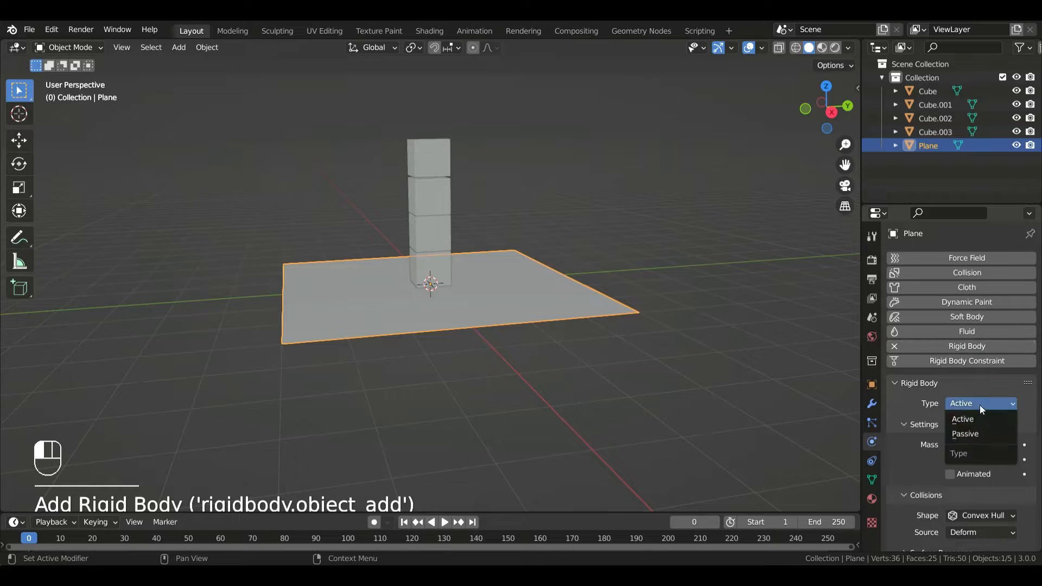
left_click(975, 432)
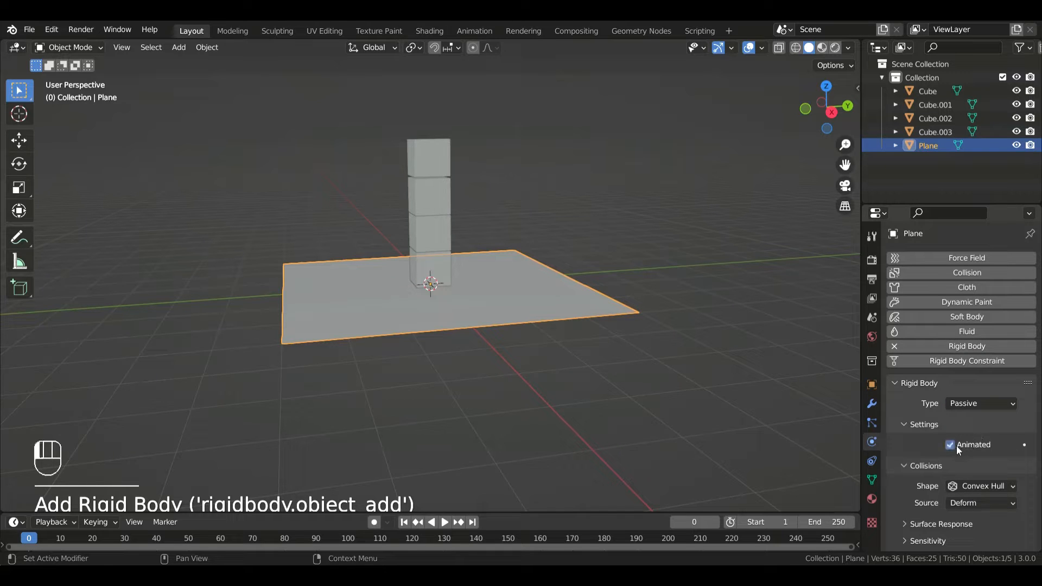
key("space")
key("space")
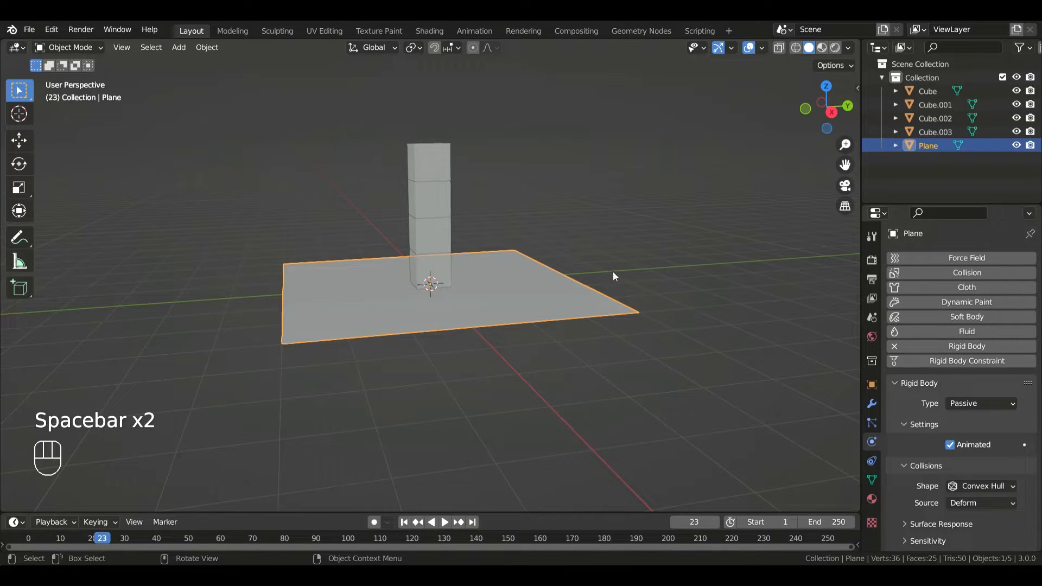
Step: Add another cube at the scene centre, scale it slightly smaller than the tower cubes, and raise it along Z
middle_click_drag(613, 273, 437, 262)
key("shift+a")
mouse_move(437, 262)
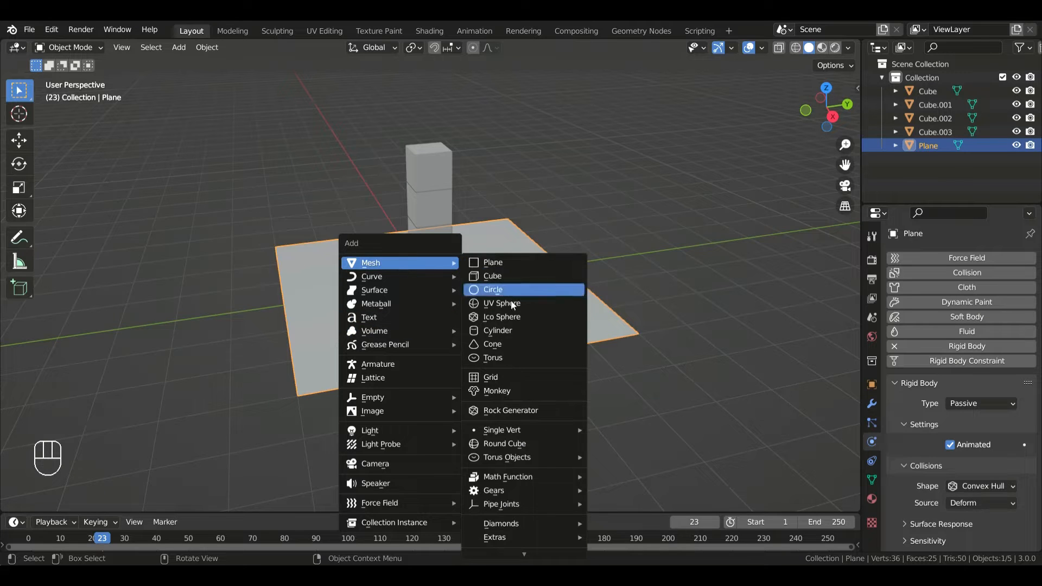
left_click(506, 276)
middle_click_drag(507, 276, 480, 282)
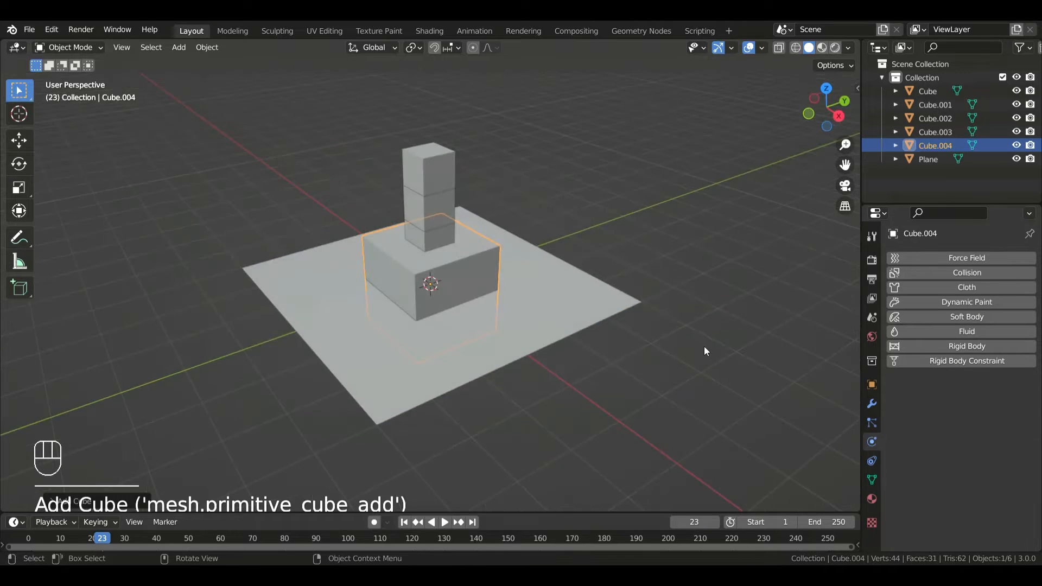
key("s")
left_click(488, 326)
key("g")
key("z")
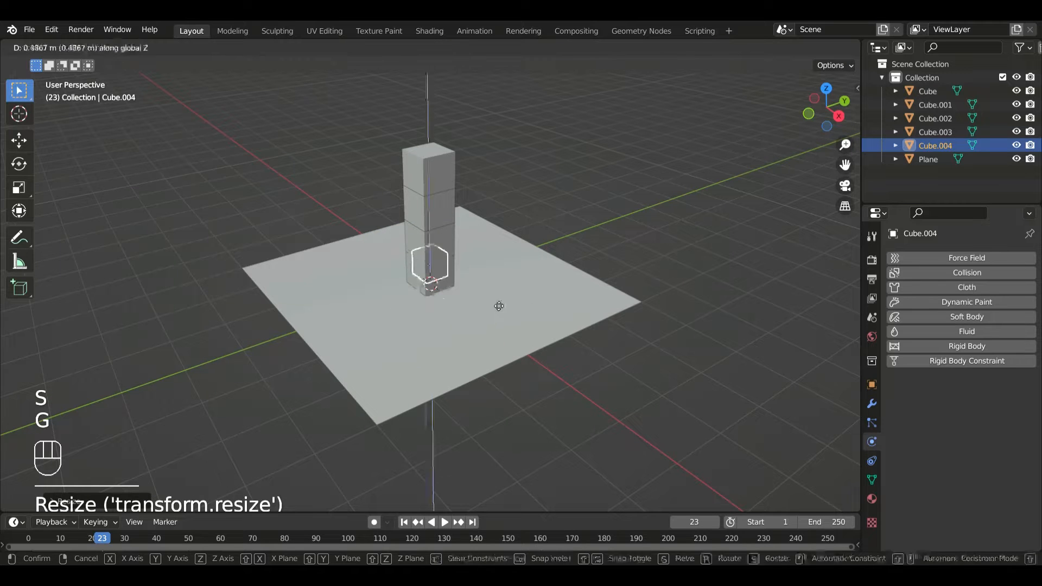
left_click(502, 288)
Step: Move the new cube about 4.8 m along negative X away from the tower and raise it to the top cube's height
middle_click_drag(502, 289, 535, 259)
key("g")
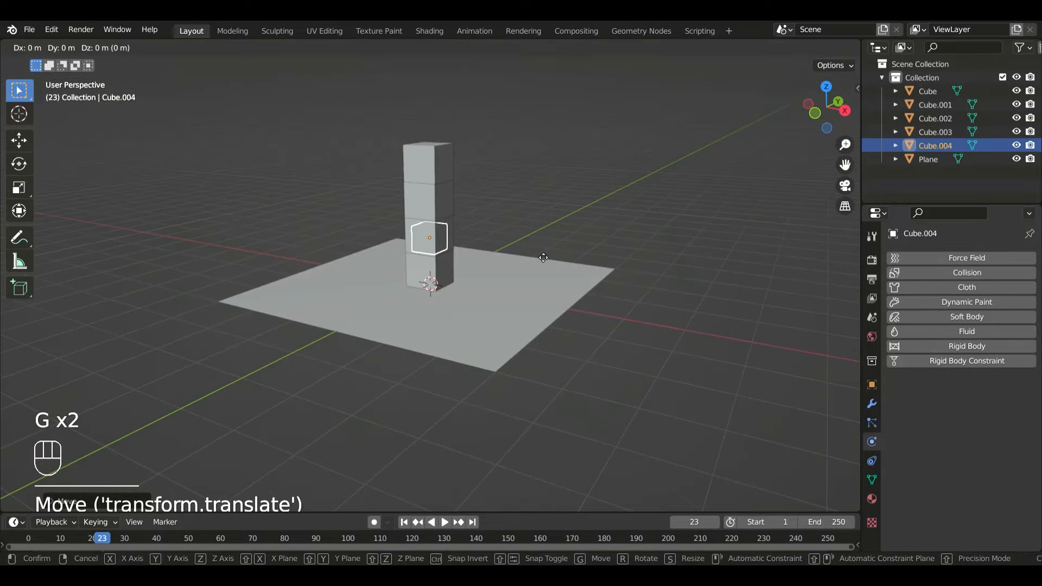
key("x")
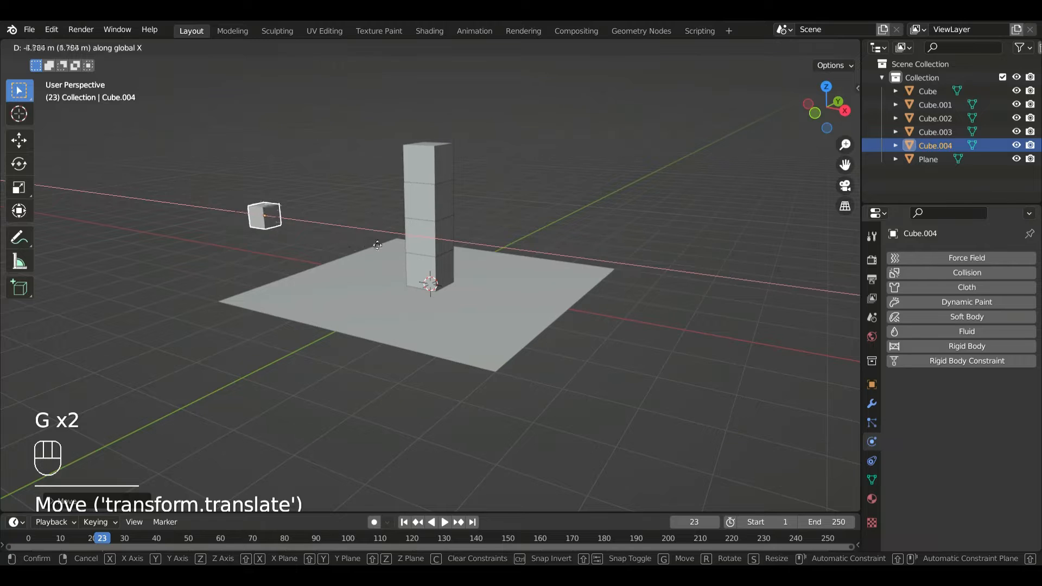
left_click(369, 243)
key("g")
key("z")
left_click(408, 181)
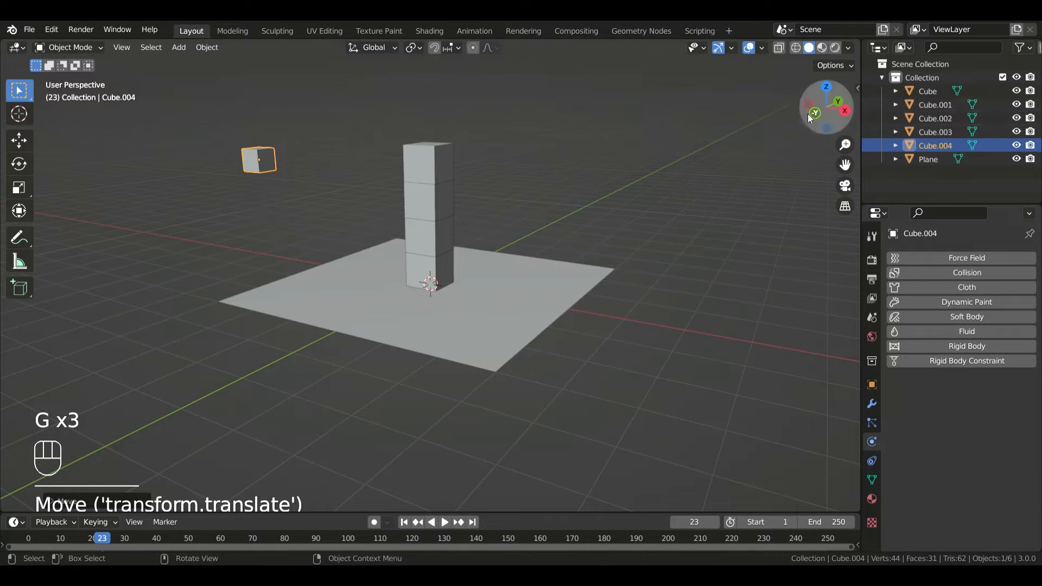
Step: In front view, place the 3D cursor just beside the new cube's side facing away from the tower and set its origin to the cursor
left_click(813, 115)
middle_click_drag(435, 169, 575, 163, "shift")
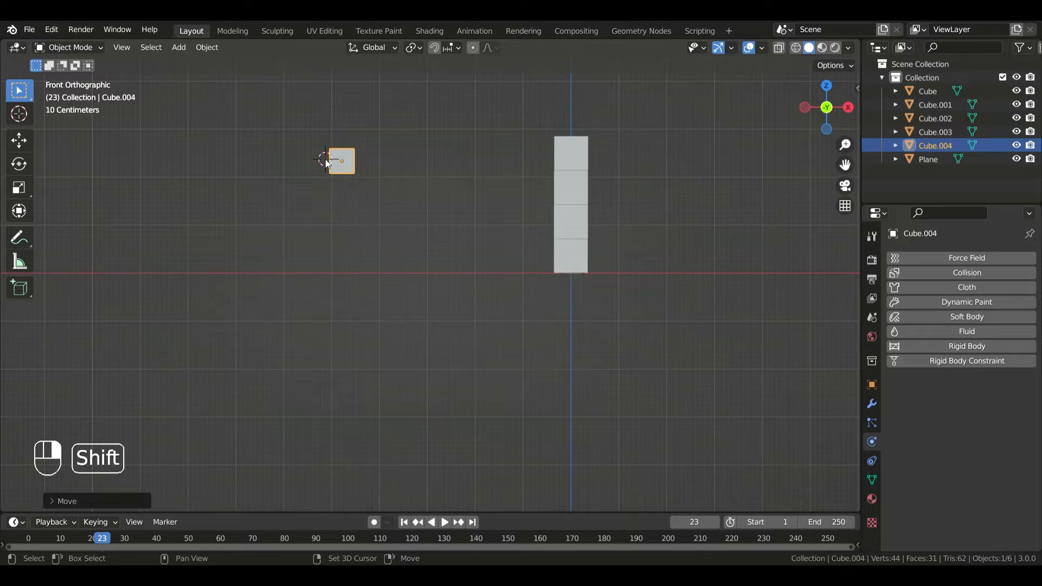
right_click_drag(328, 164, 331, 166, "shift")
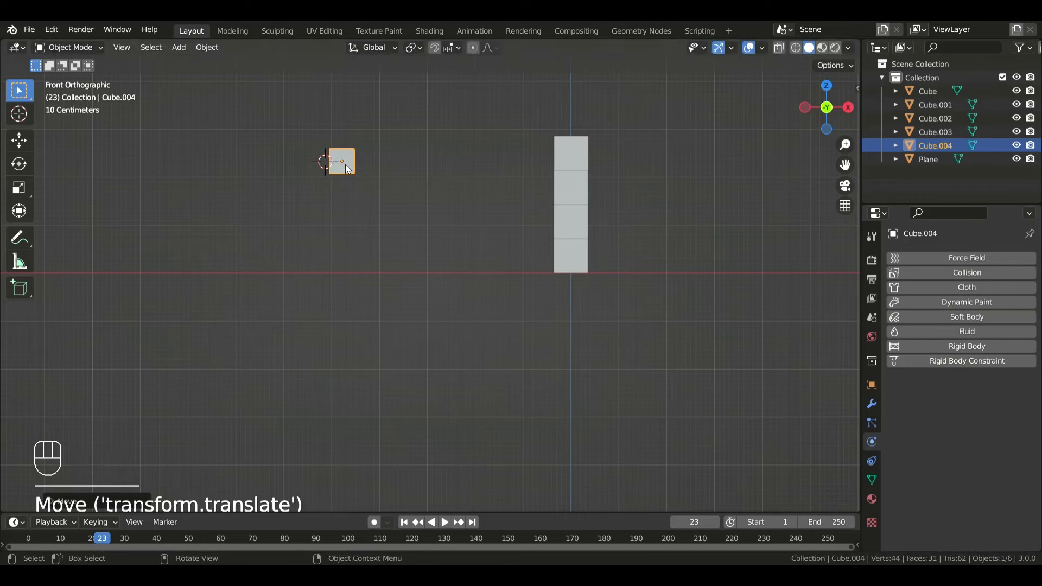
right_click(332, 165)
mouse_move(326, 211)
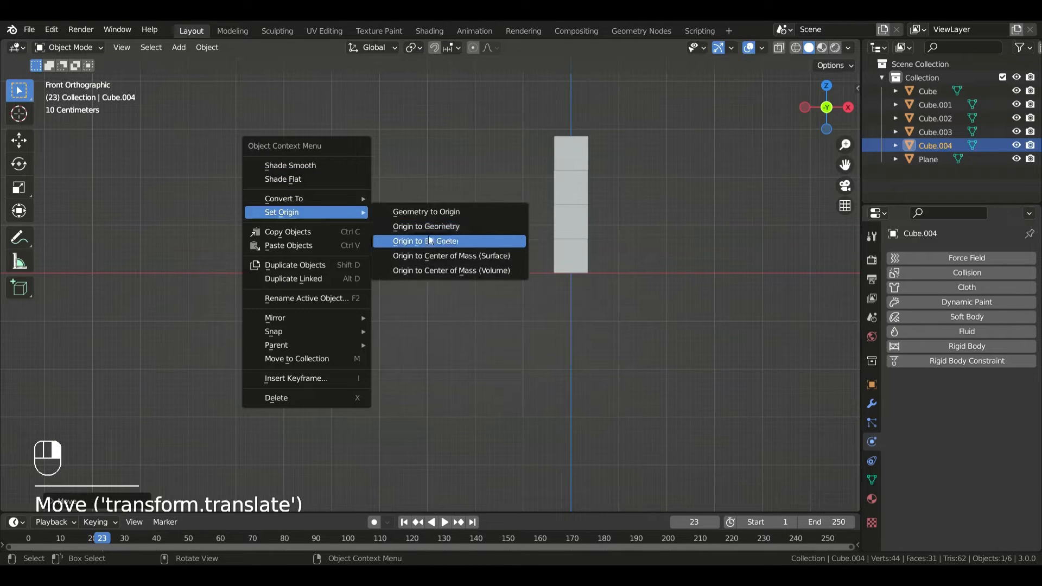
left_click(428, 239)
Step: Stretch the new cube along X into a beam reaching through the tower's top, and thin it with X locked
middle_click_drag(445, 211, 440, 252)
key("s")
key("x")
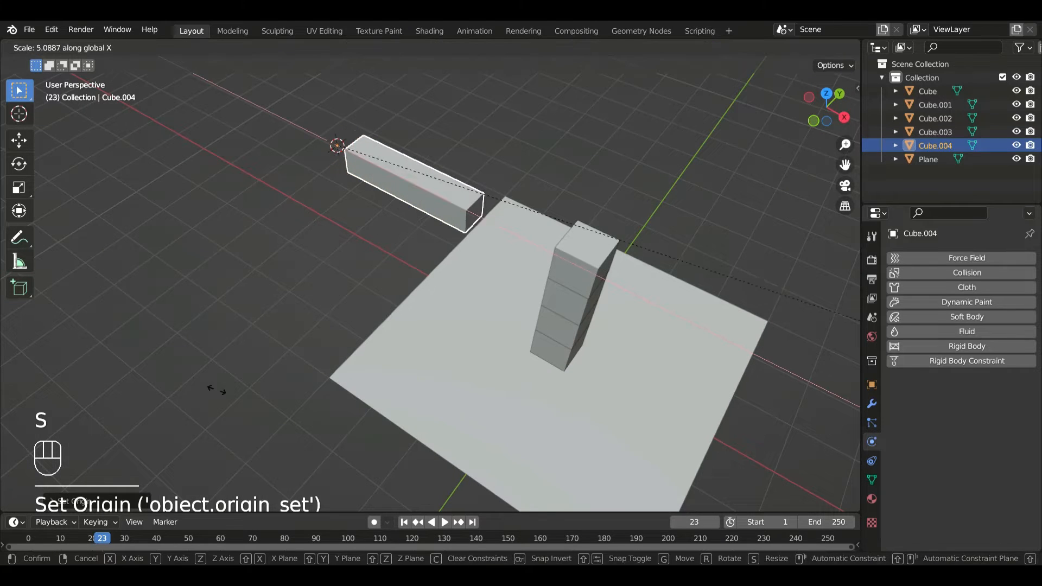
left_click(794, 425)
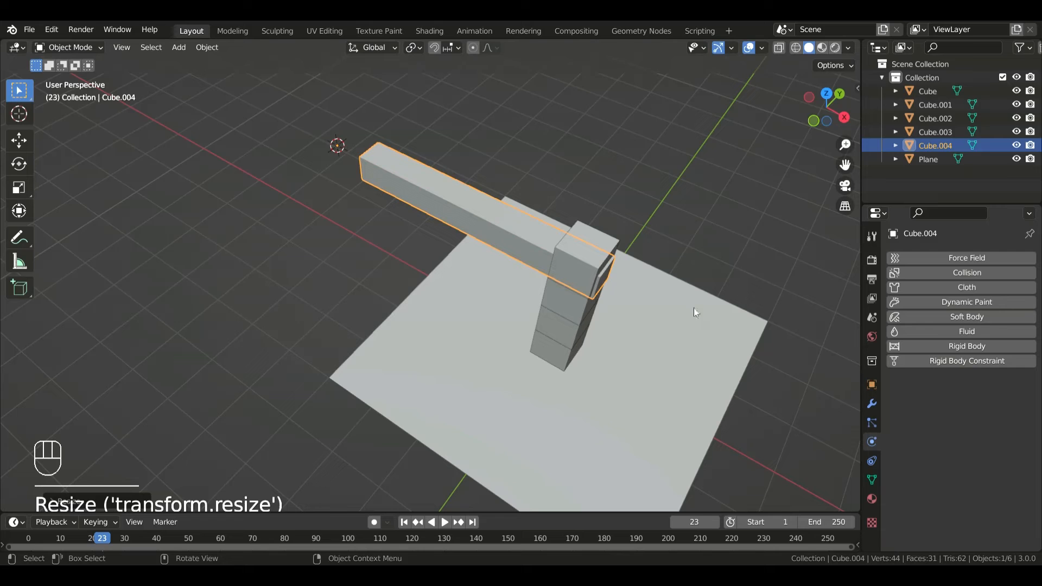
key("s")
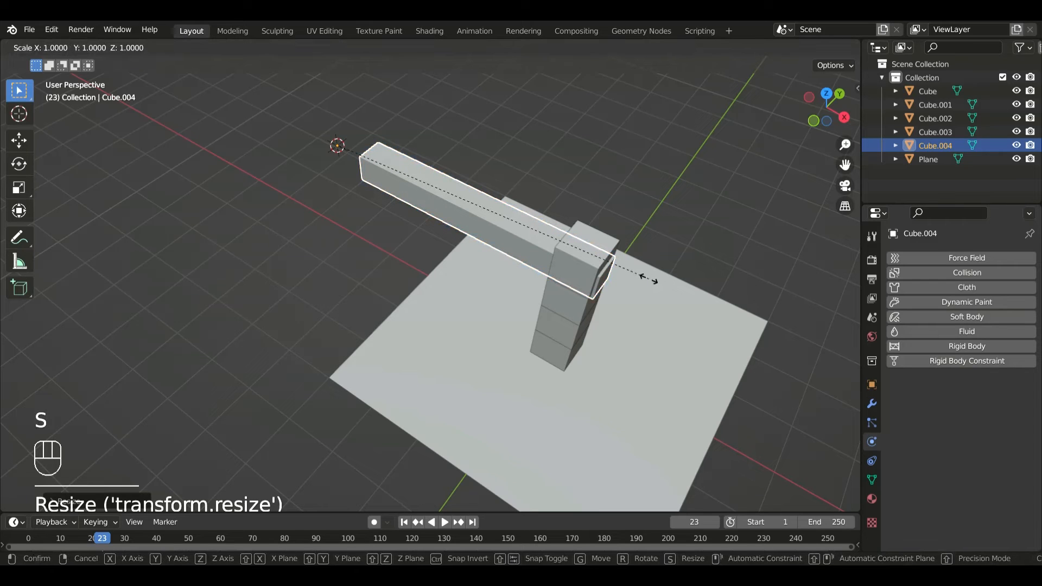
key("shift+x")
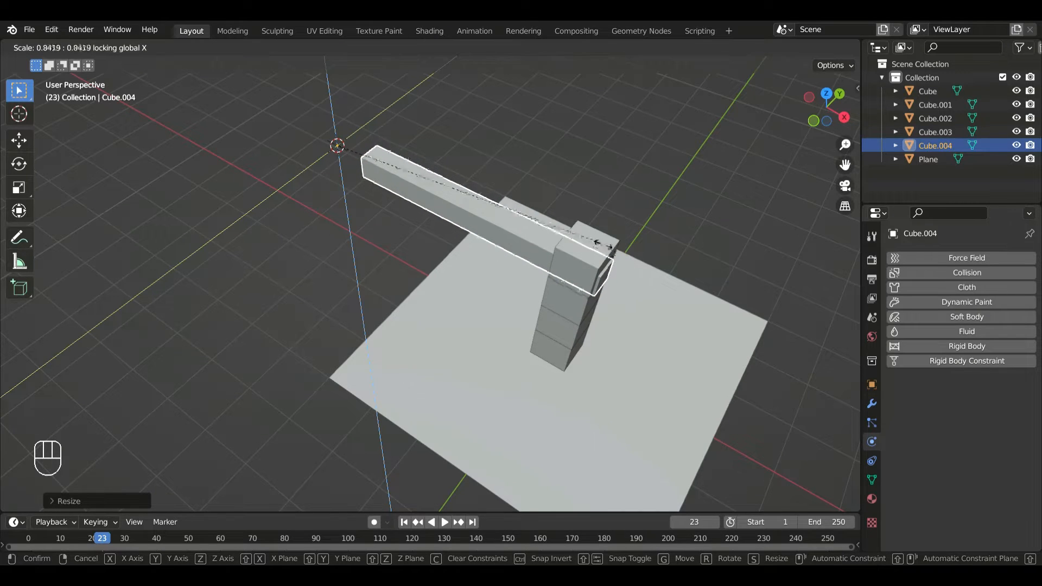
left_click(496, 212)
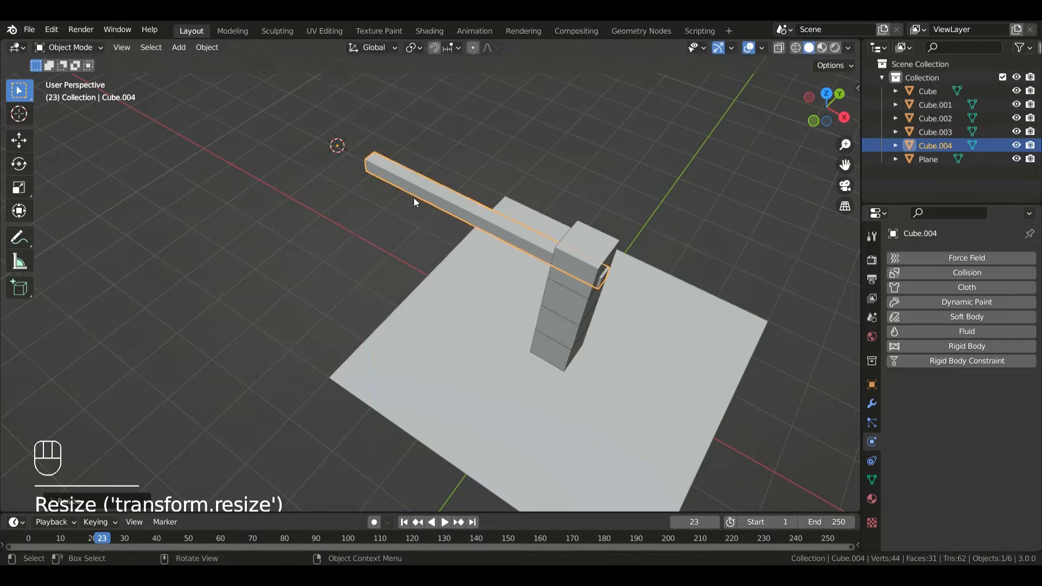
Step: In front view, place the 3D cursor inside the beam's end away from the tower and set the beam's origin to it
middle_click_drag(414, 198, 453, 155)
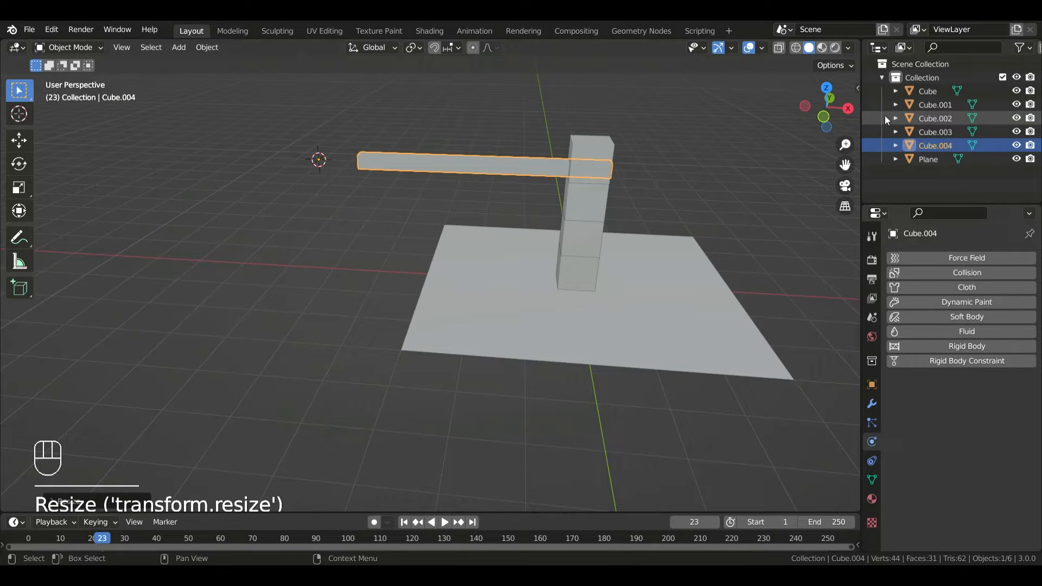
left_click(823, 117)
scroll(399, 163, "up", 4)
middle_click_drag(406, 205, 438, 390, "shift")
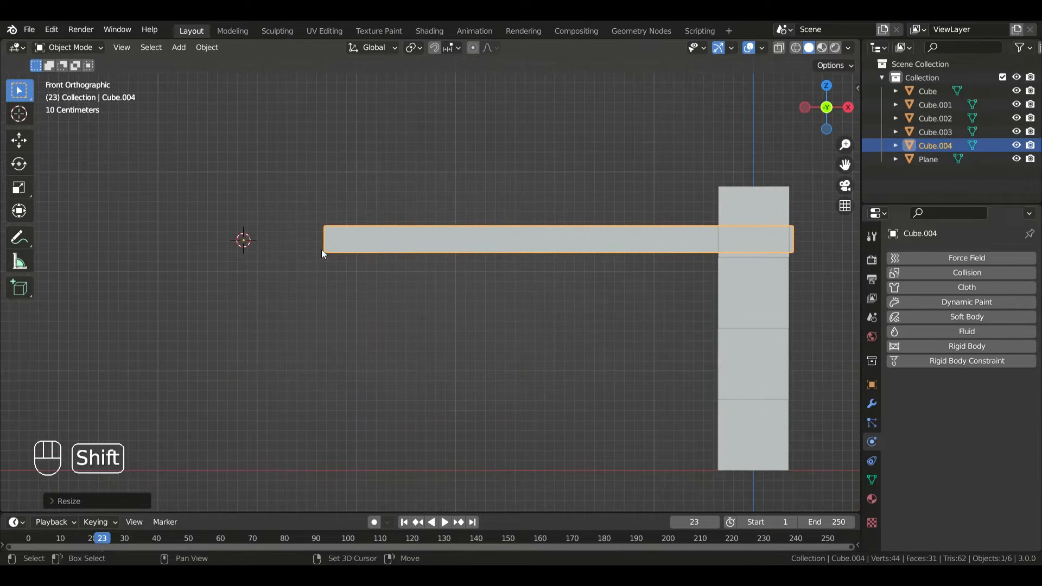
right_click_drag(330, 241, 333, 244, "shift")
right_click(376, 239)
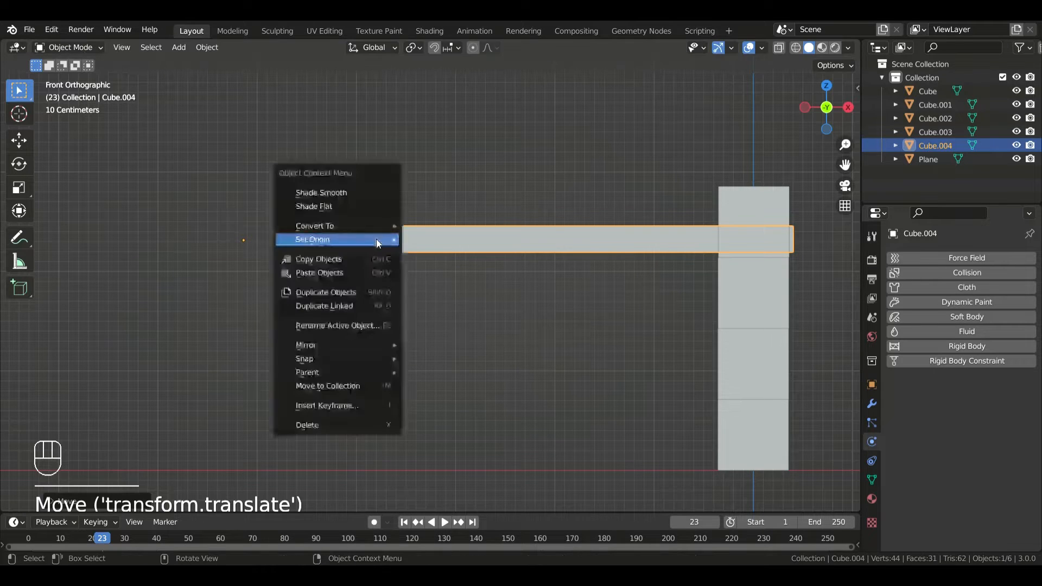
mouse_move(376, 238)
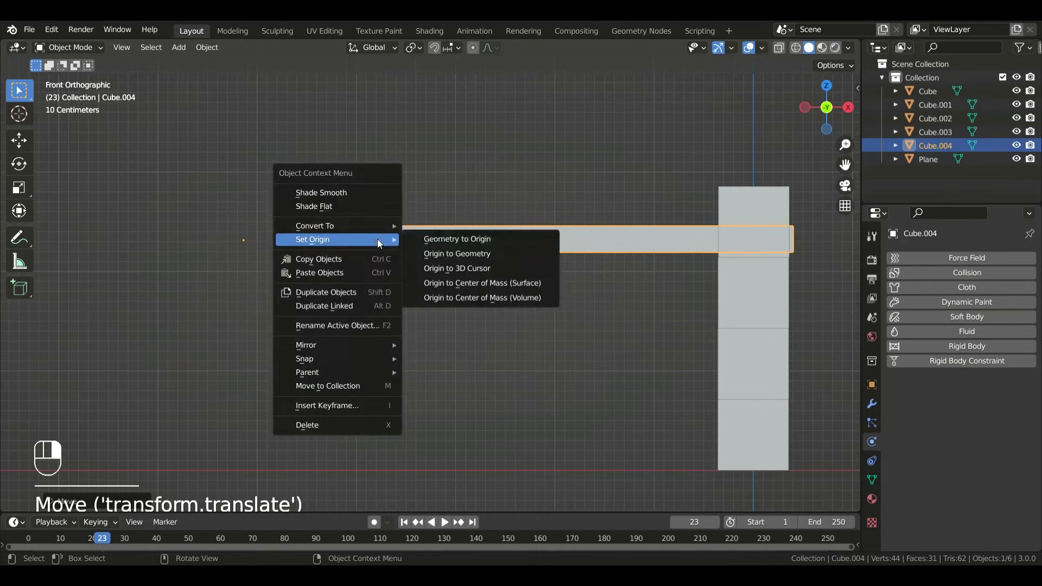
left_click(467, 266)
Step: Add an active rigid body to the beam and enable its Animated option
left_click(570, 143)
middle_click_drag(569, 142, 496, 210)
scroll(496, 210, "down", 5)
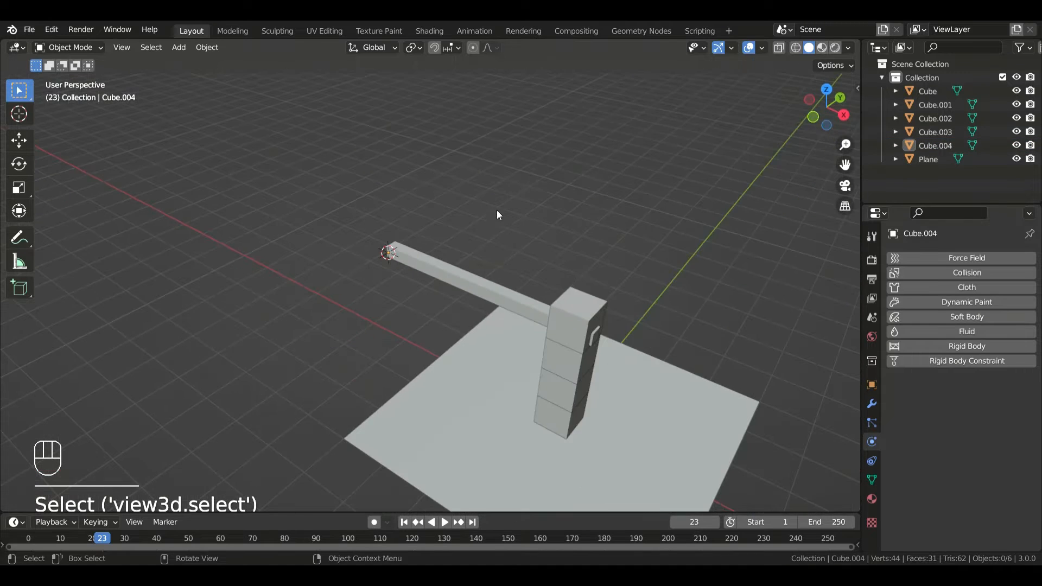
middle_click_drag(571, 277, 548, 280)
left_click(504, 321)
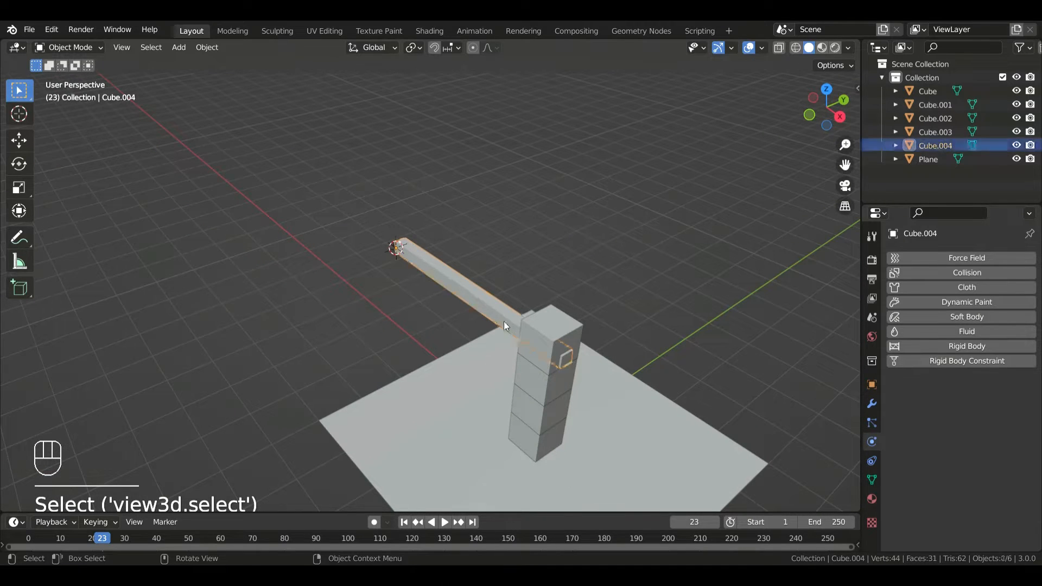
left_click(971, 347)
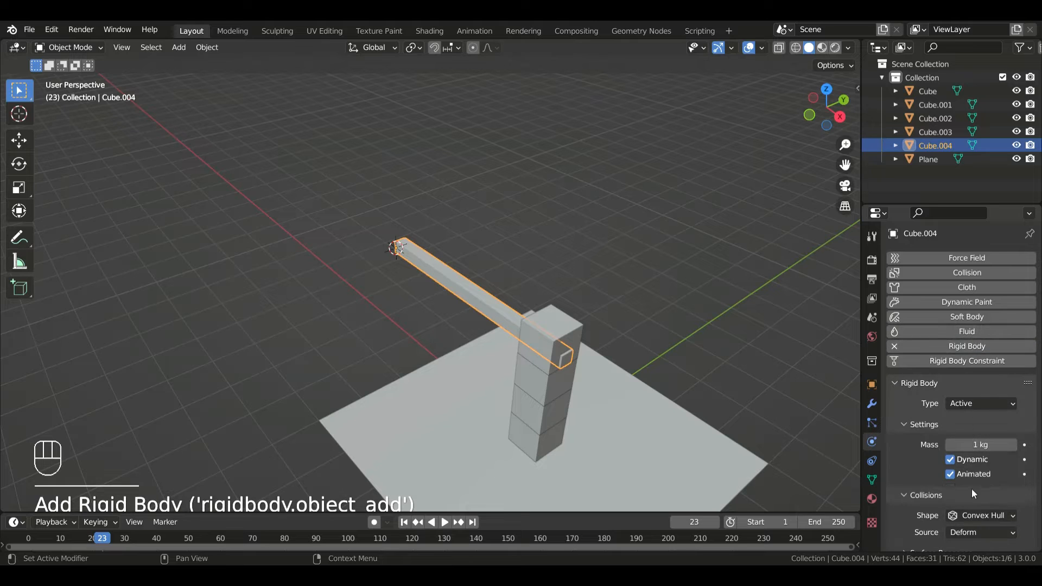
scroll(971, 492, "down", 3)
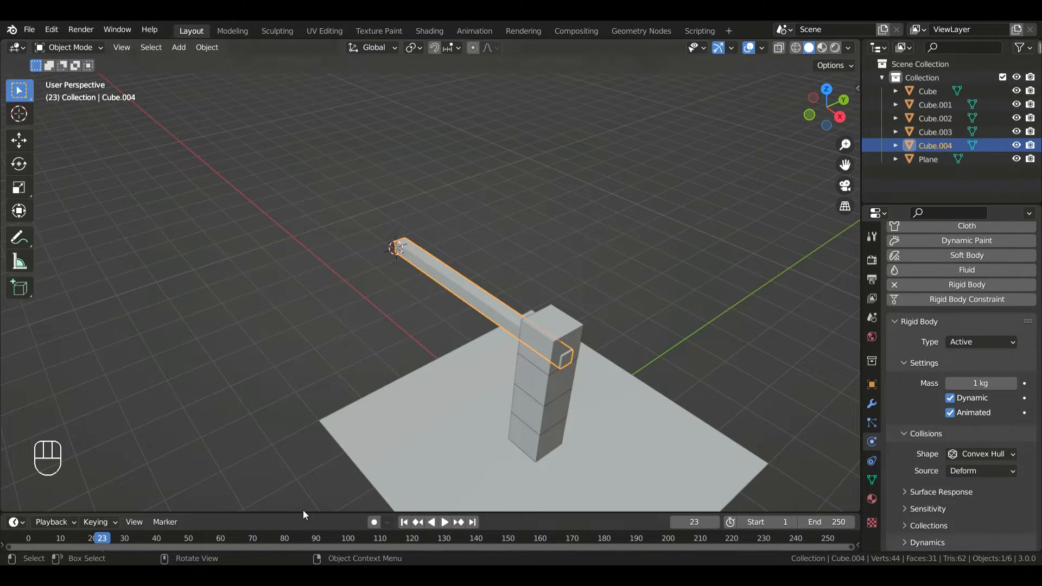
Step: Enlarge the timeline slightly, play the simulation briefly to check the collision, and return to frame 0
left_click_drag(303, 513, 293, 505)
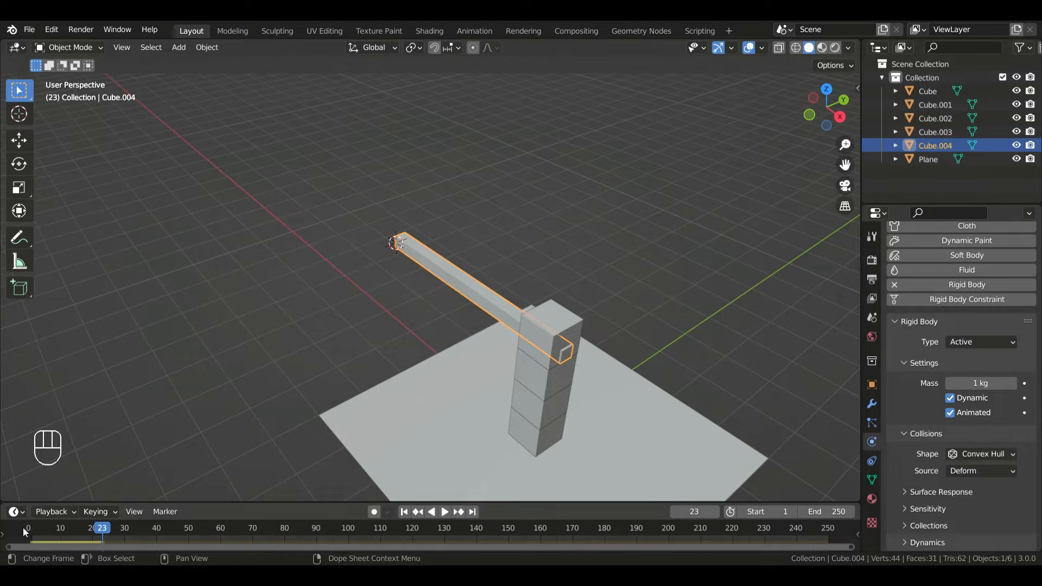
key("space")
key("space")
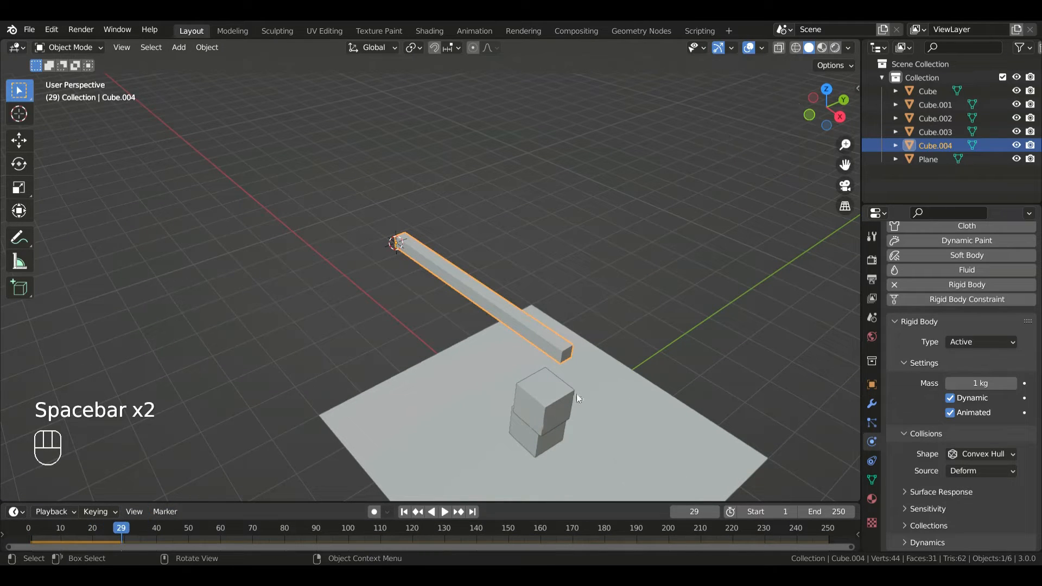
left_click(28, 525)
middle_click_drag(388, 363, 385, 321, "shift")
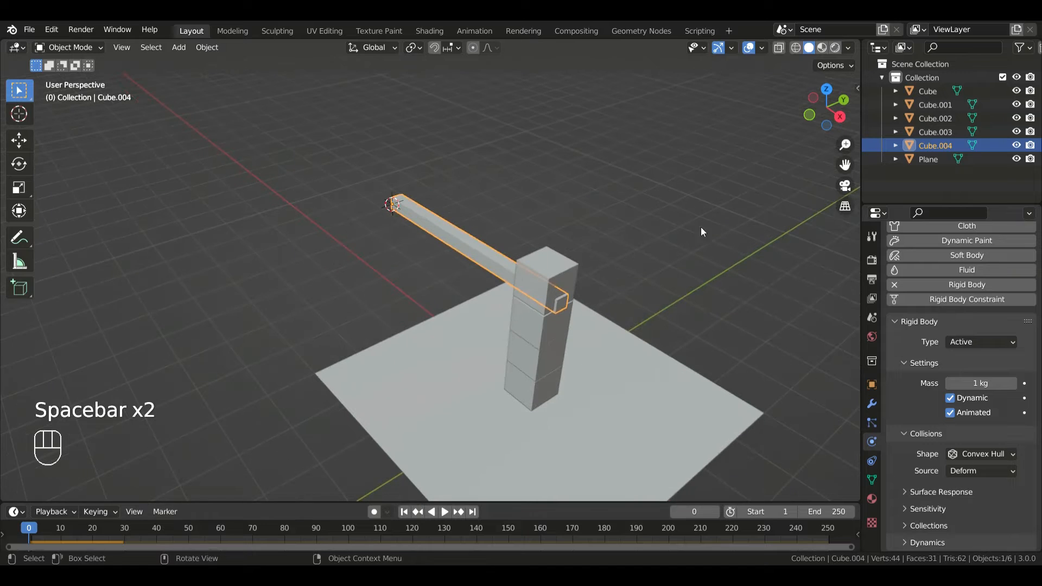
Step: Rotate the beam 30° about Z to clear the tower and insert a rotation keyframe at frame 30
type("rz3")
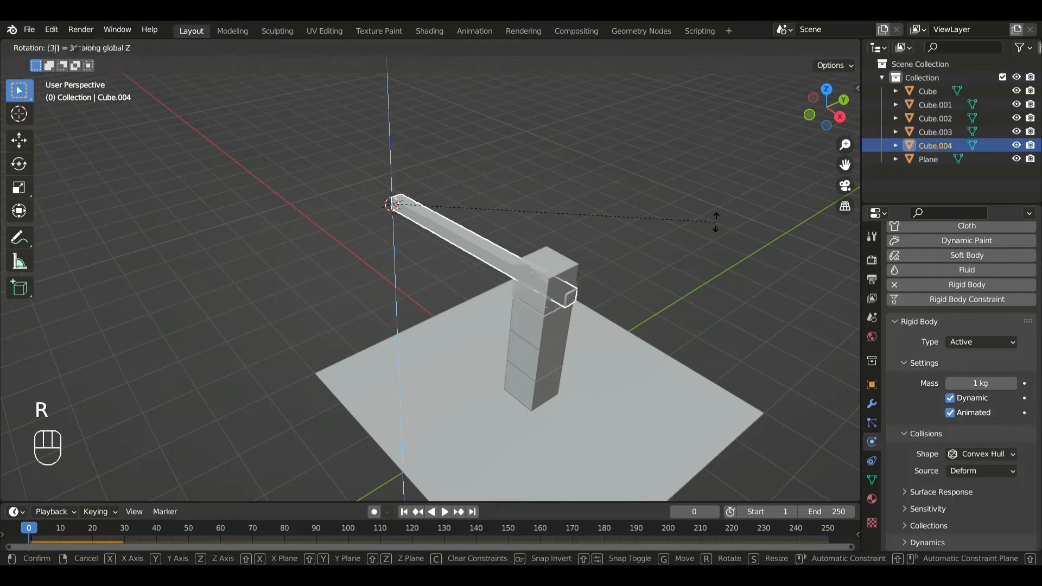
type("0")
left_click(716, 222)
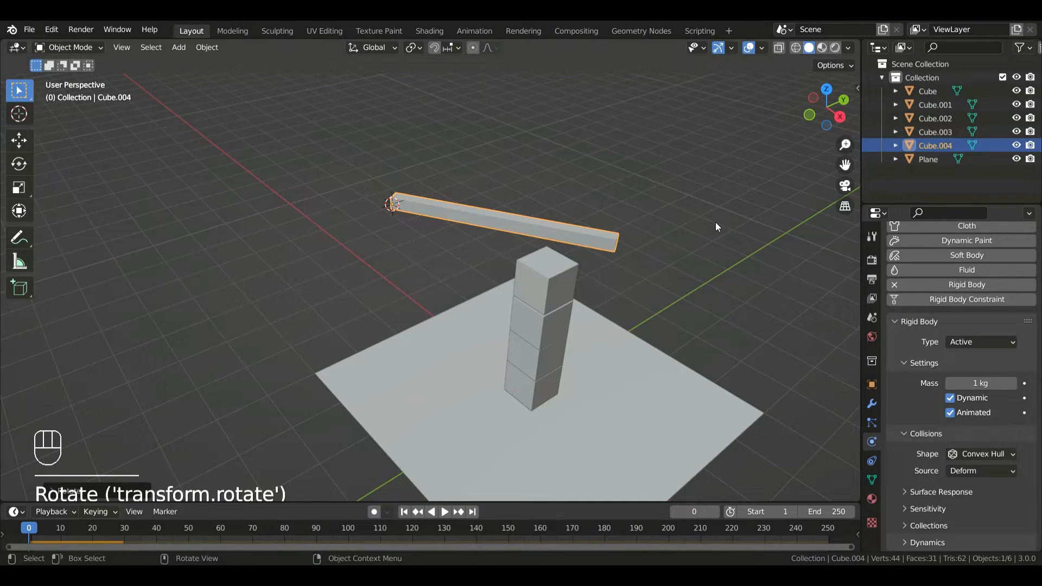
left_click(129, 533)
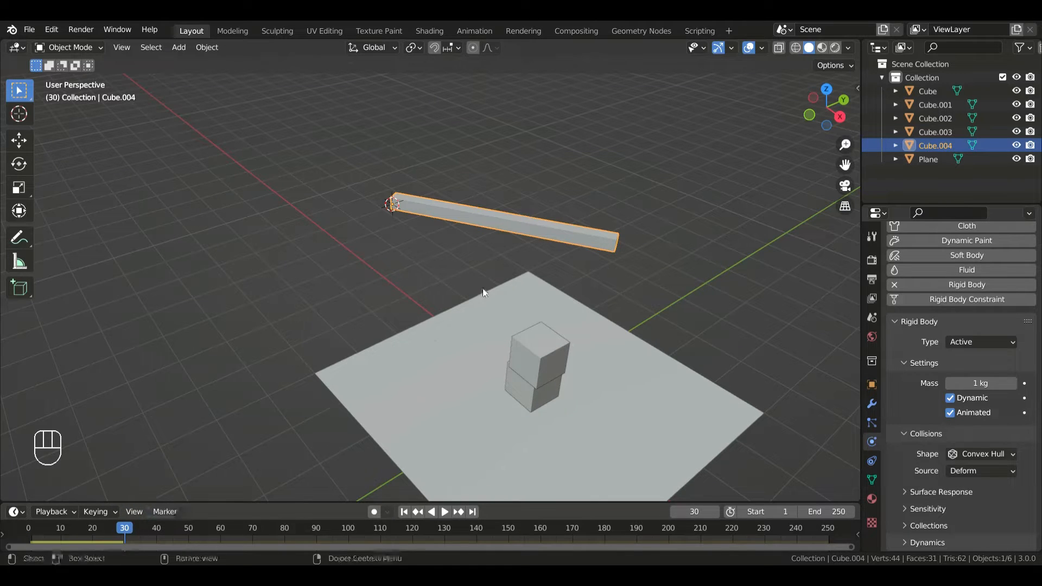
key("i")
left_click(438, 309)
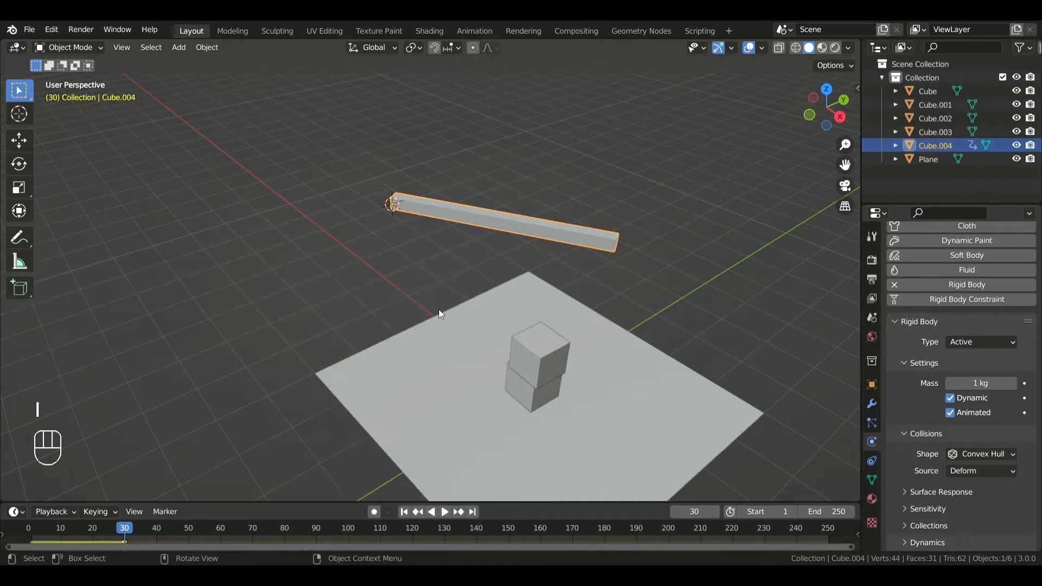
Step: At frame 50, swing the beam about Z to -30° on the tower's other side and insert a rotation keyframe
left_click(188, 532)
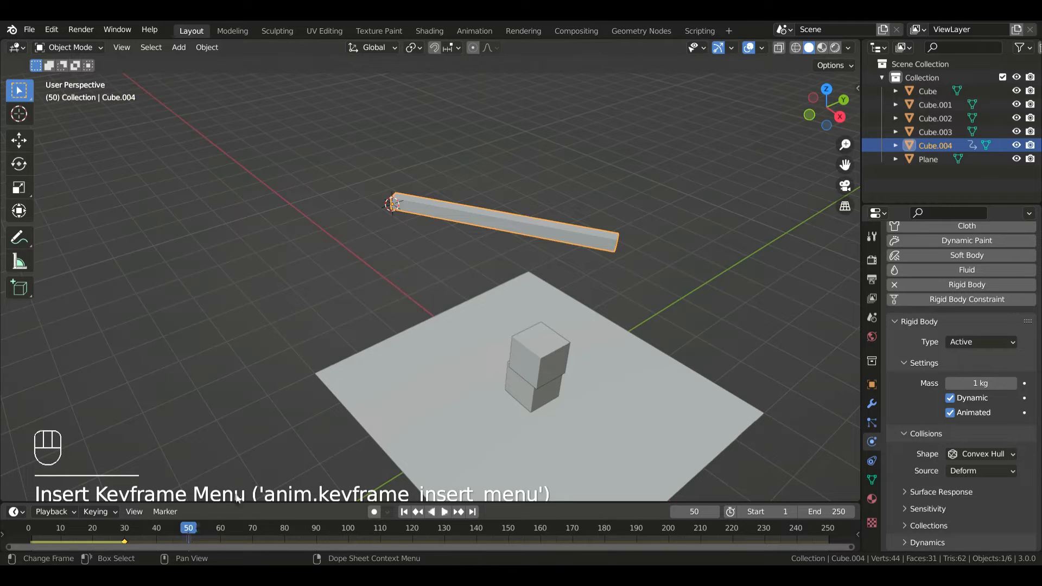
key("r")
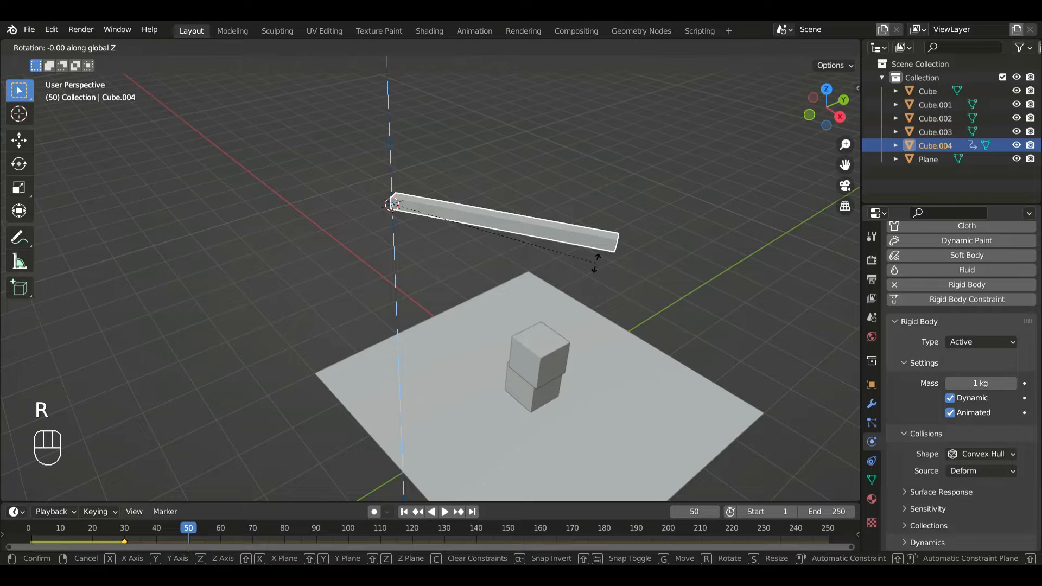
left_click(596, 267)
key("i")
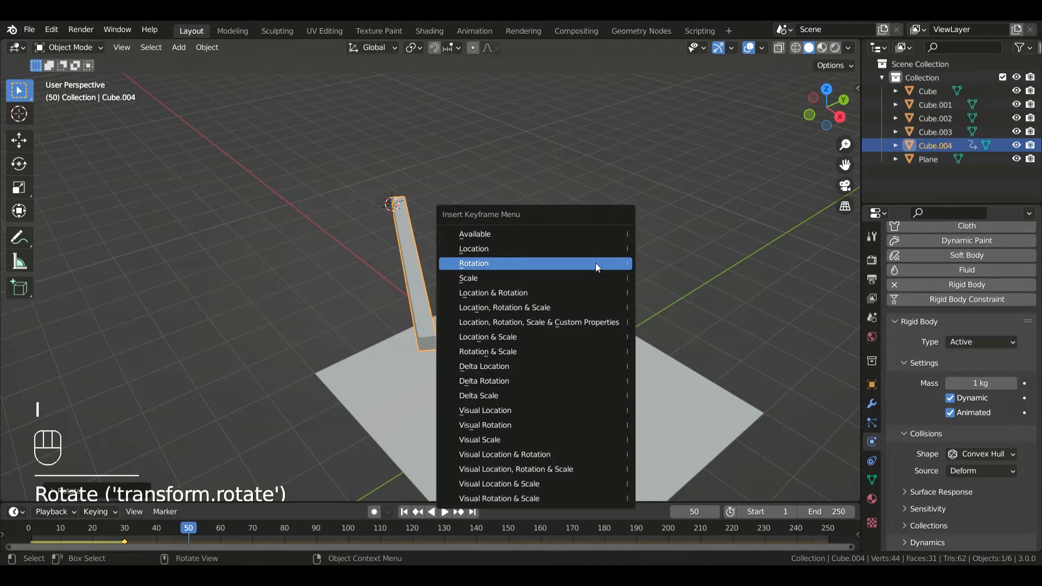
left_click(594, 267)
Step: Play the simulation from the start to check the beam's swing against the tower's top cube
left_click(70, 535)
key("space")
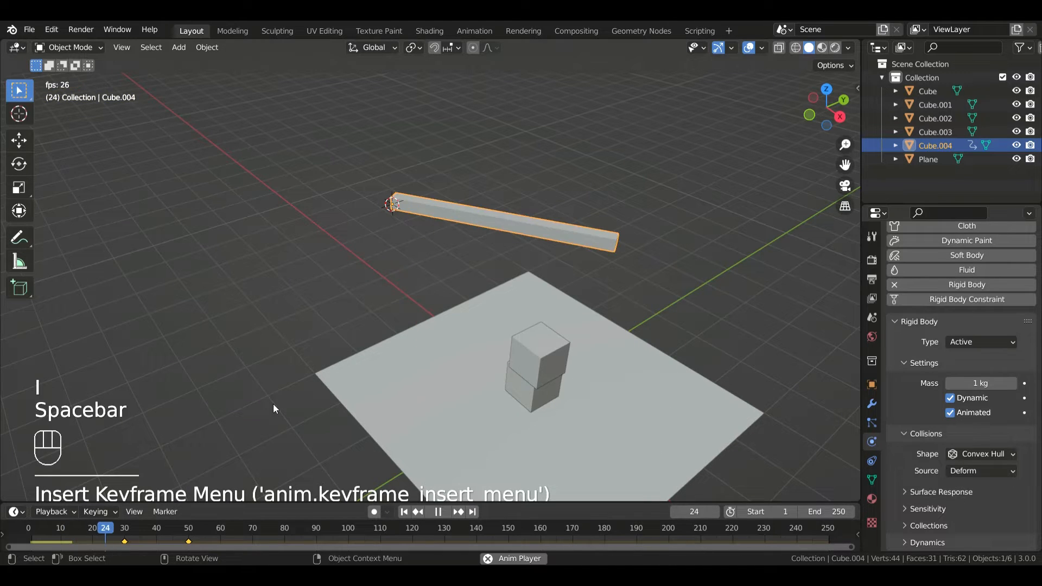
key("space")
left_click(44, 535)
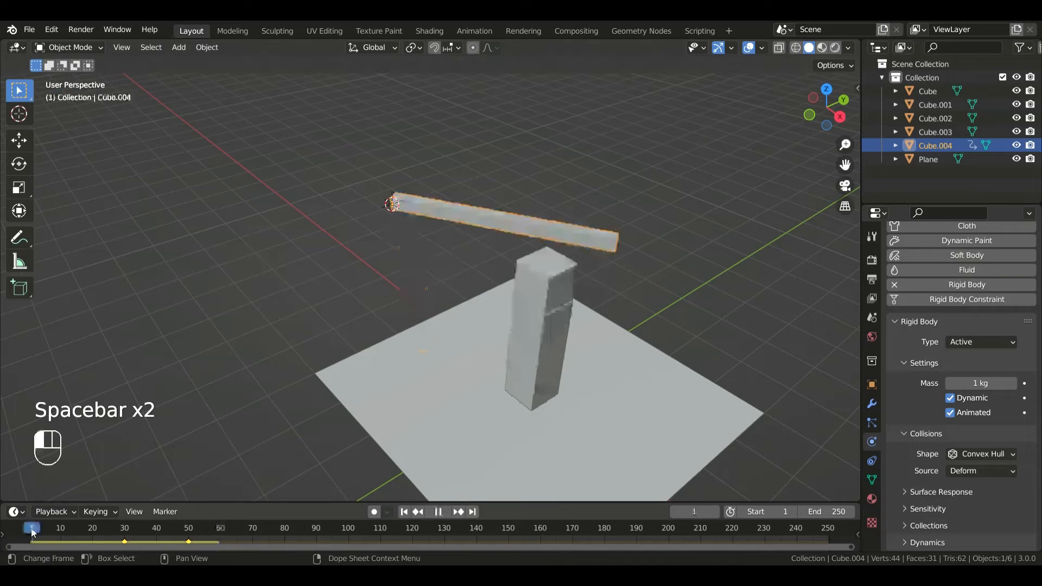
key("space")
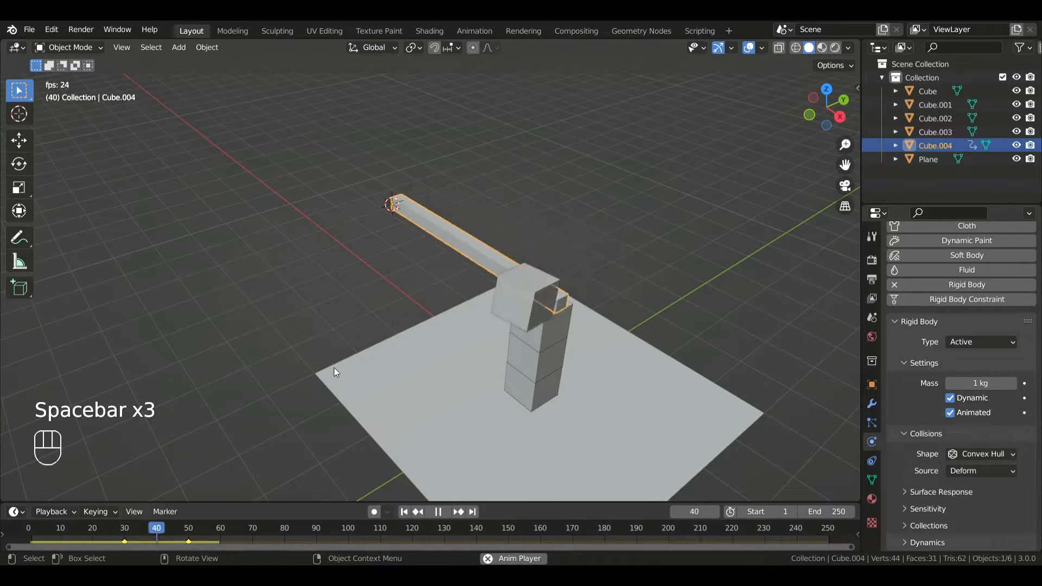
key("space")
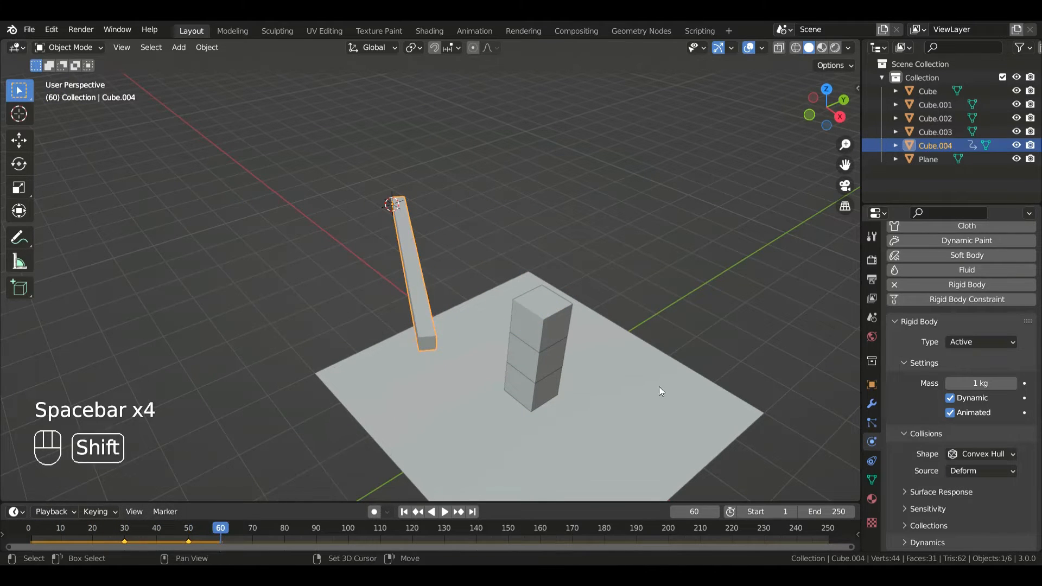
Step: View the scene from the side and insert a location keyframe for the beam at frame 65
middle_click_drag(659, 387, 360, 490)
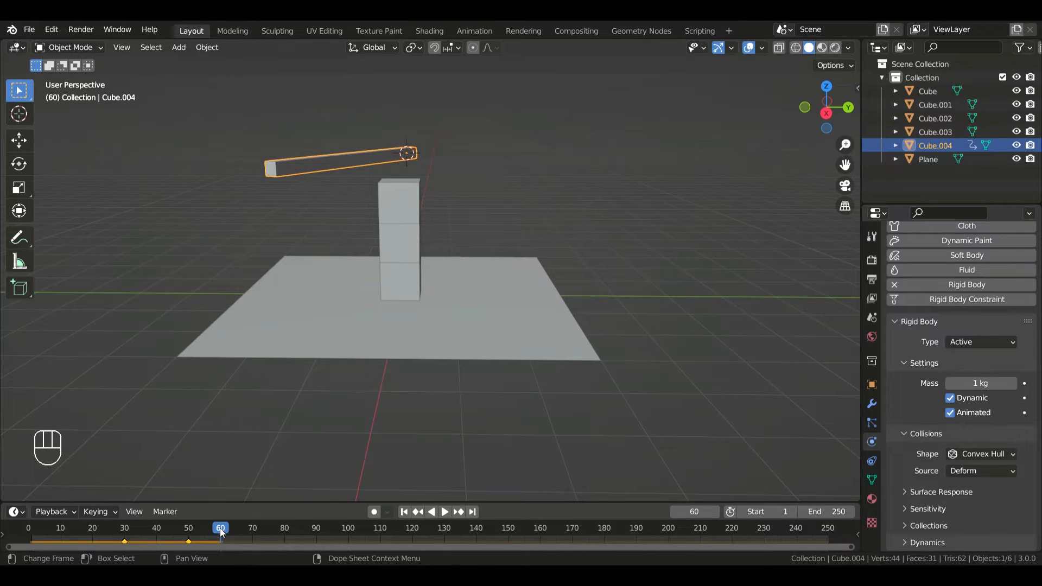
mouse_move(220, 528)
left_mouse_down()
mouse_move(187, 531)
mouse_move(233, 525)
left_mouse_up()
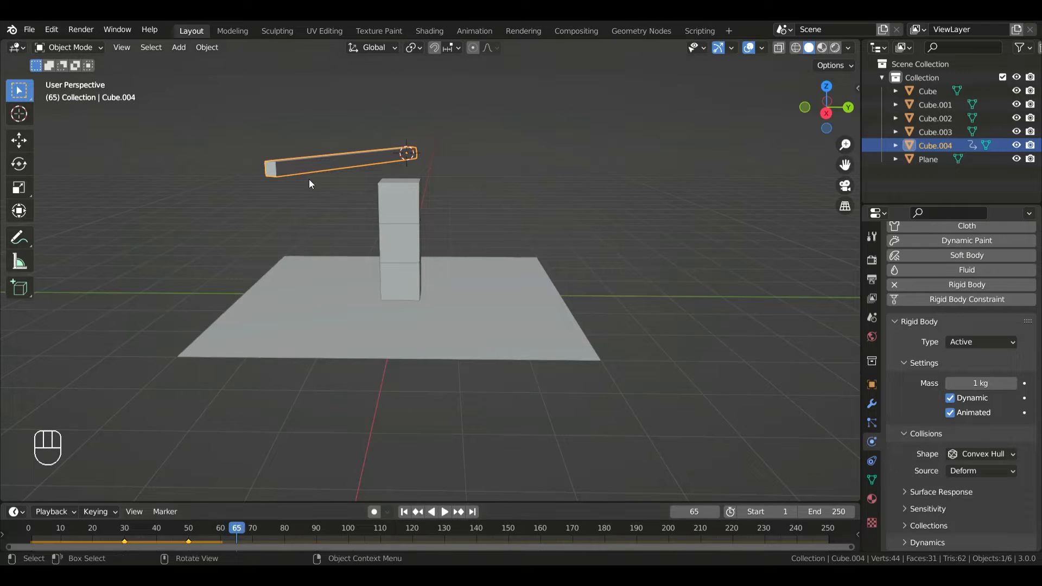
key("i")
left_click(291, 167)
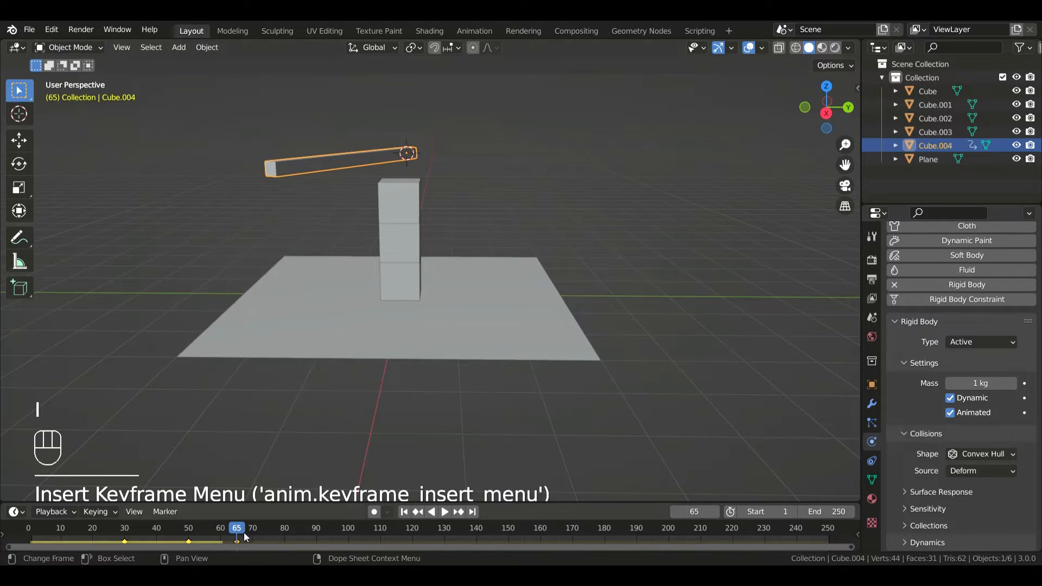
Step: At frame 80, lower the beam along Z to a height of about 1.57 m and insert a location keyframe
left_click_drag(236, 534, 287, 535)
key("g")
key("z")
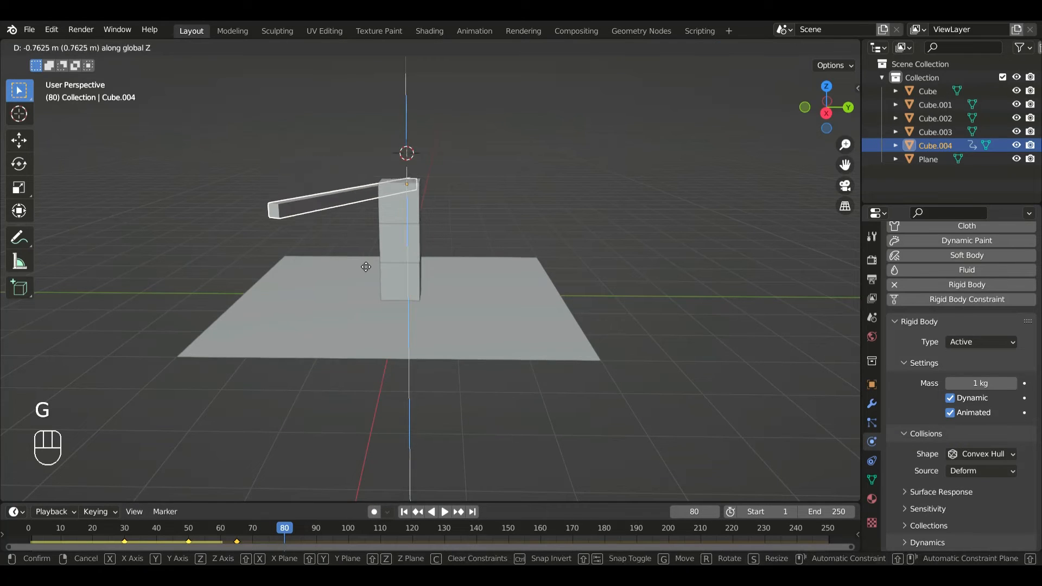
left_click(366, 272)
middle_click_drag(357, 252, 363, 246)
key("g")
middle_click(369, 249)
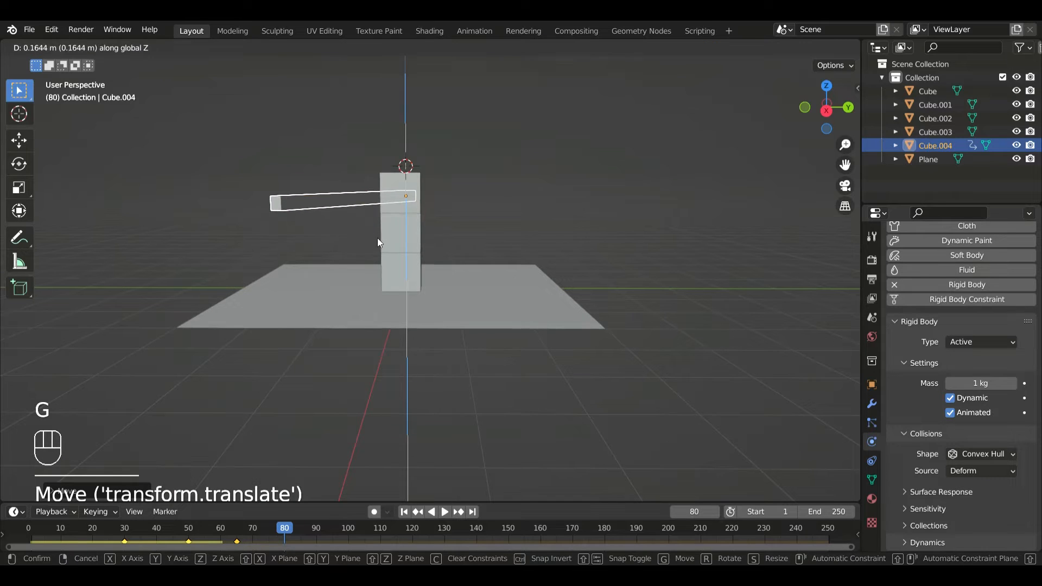
left_click(377, 238)
key("i")
left_click(381, 177)
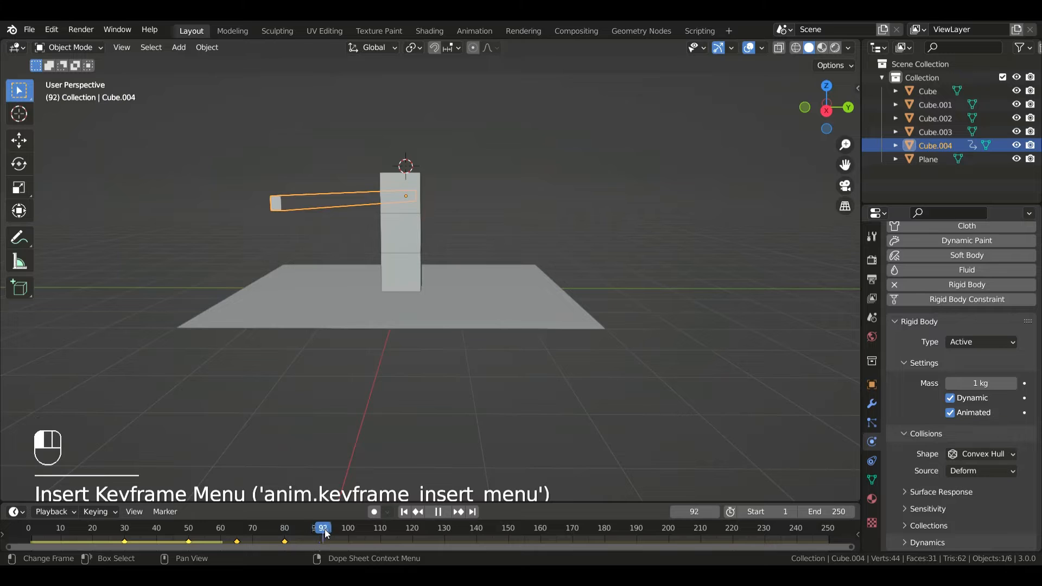
Step: At frame 100, set the beam's Z rotation to 30° and insert a rotation keyframe
left_click_drag(328, 535, 352, 534)
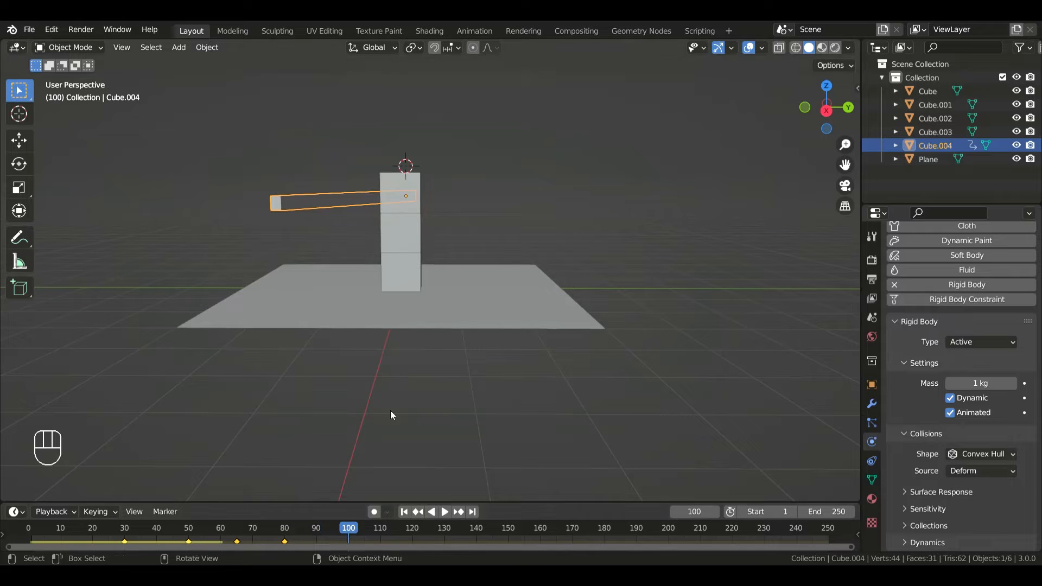
left_click(871, 385)
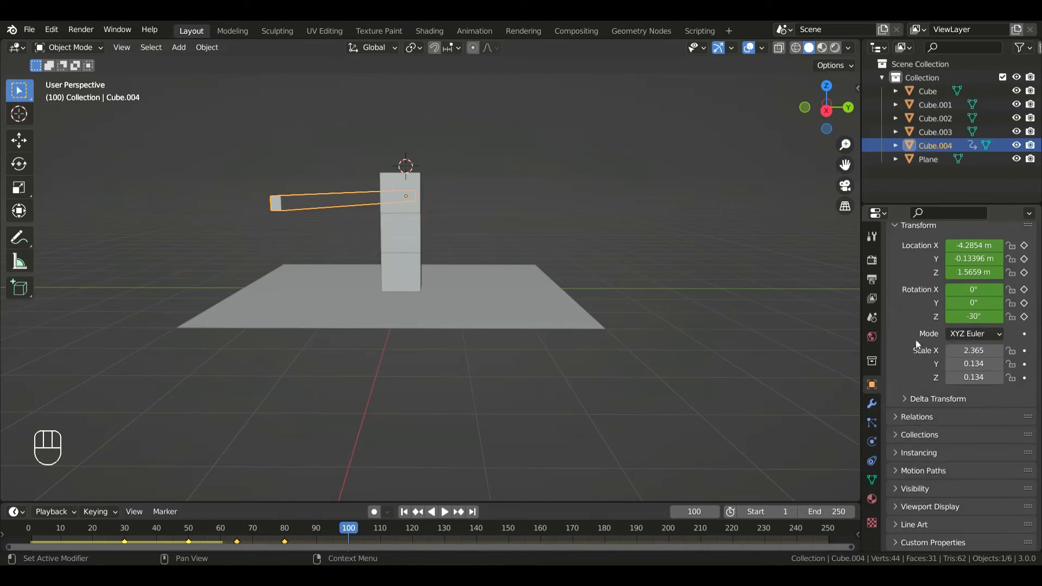
key("Return")
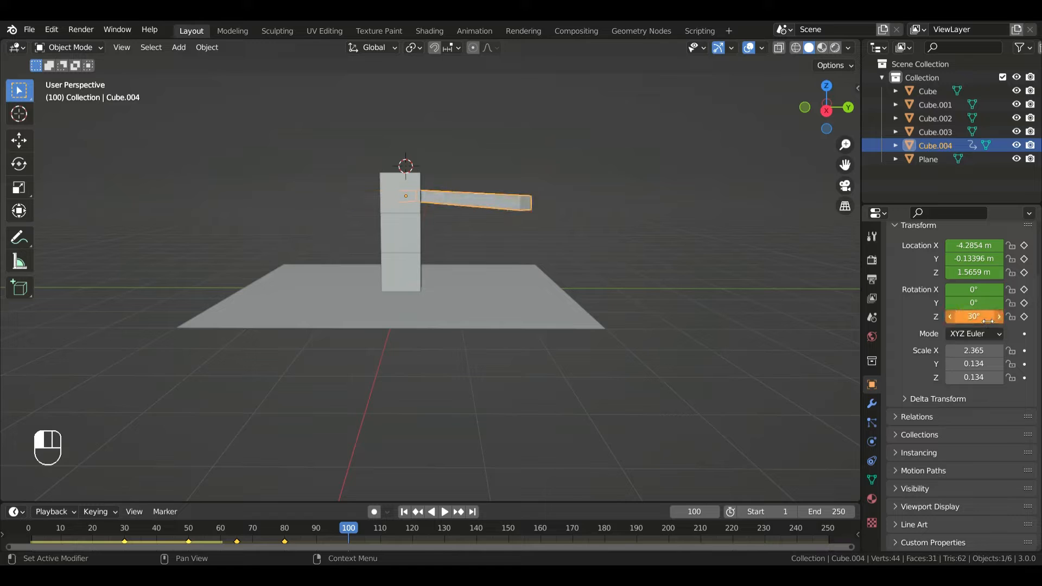
key("i")
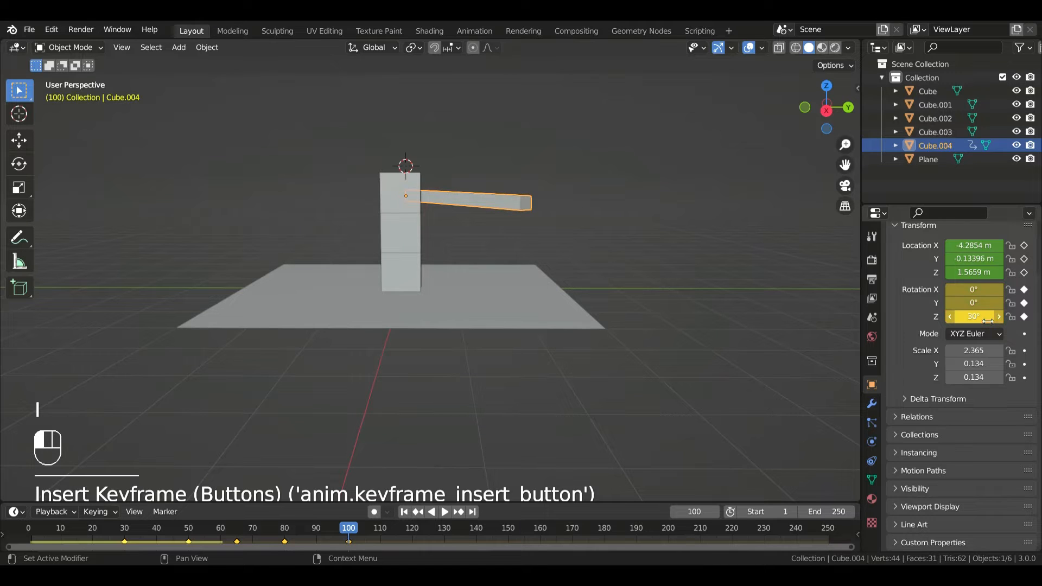
Step: Play the simulation from about frame 60 to check the second swing, and undo the rotation keyframe at frame 100
left_click(226, 534)
key("space")
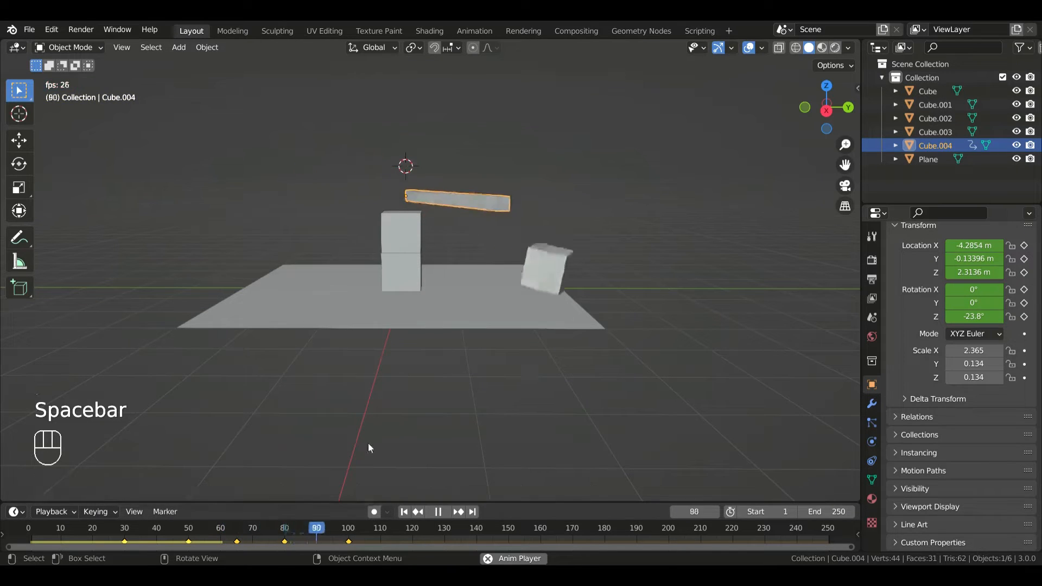
key("space")
key("ctrl+z")
key("ctrl+z")
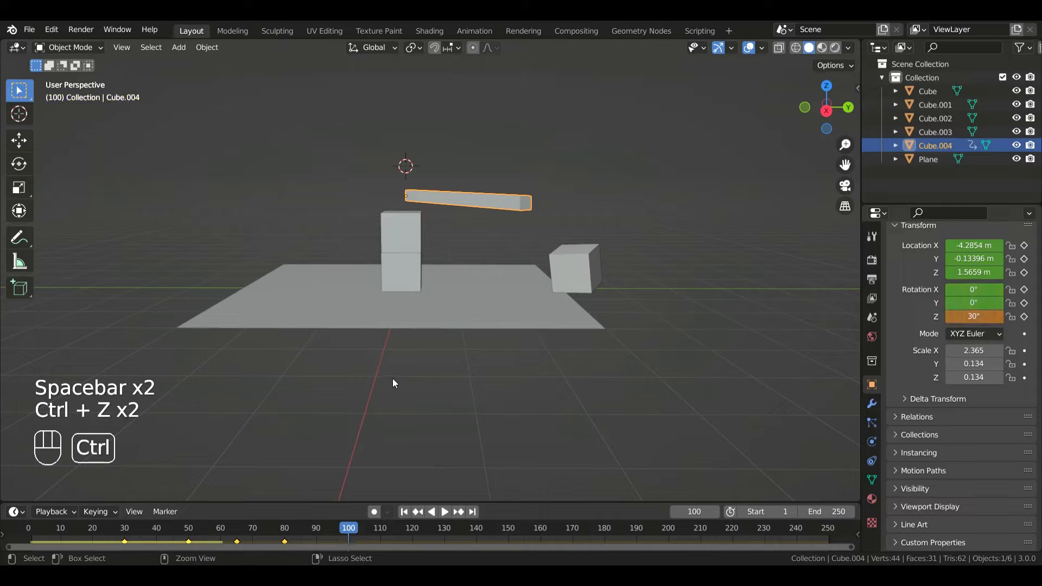
Step: Go back to frame 80 and insert a rotation keyframe for the beam with its Z rotation at -30°
left_click_drag(340, 527, 286, 530)
key("space")
key("space")
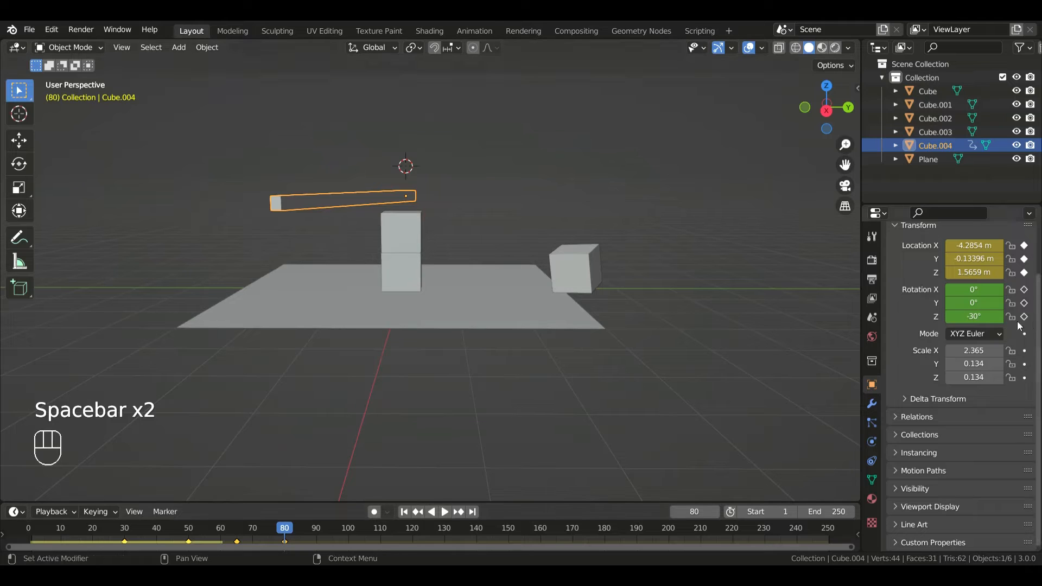
key("i")
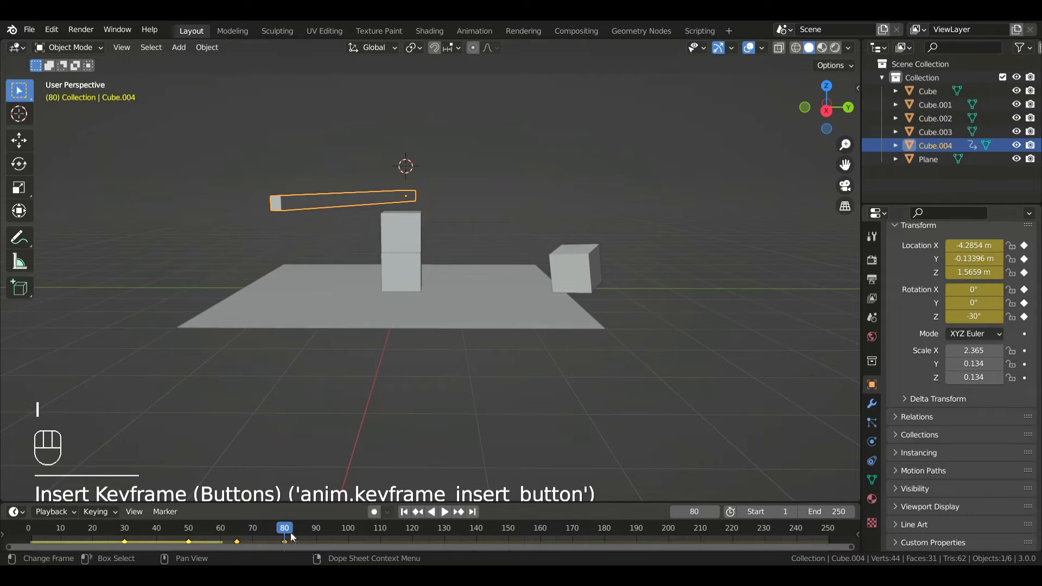
Step: At frame 100, set the beam's Z rotation to 30° and insert a rotation keyframe
left_click_drag(291, 537, 350, 534)
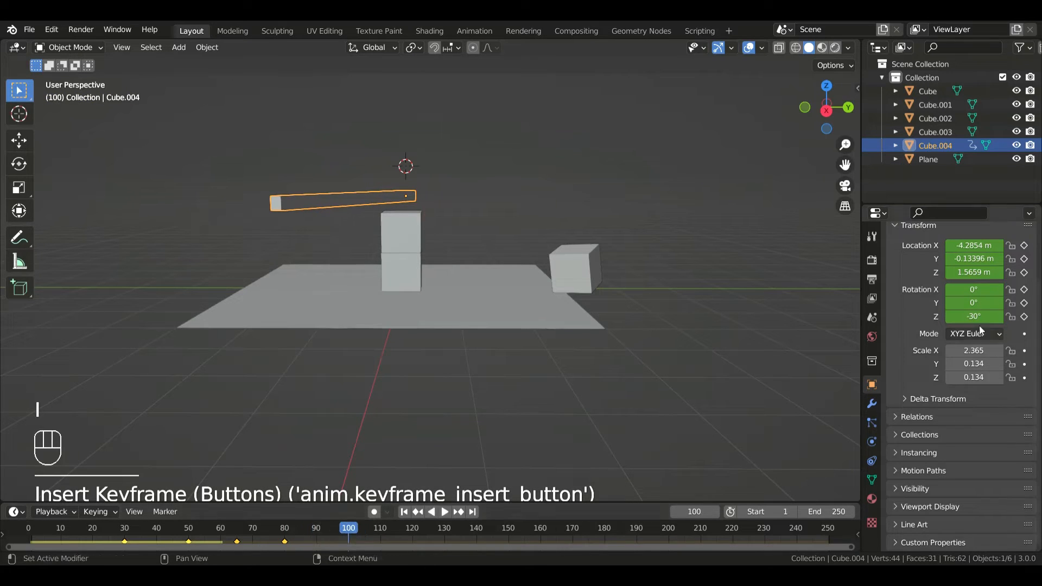
left_click(987, 319)
type("30")
key("Return")
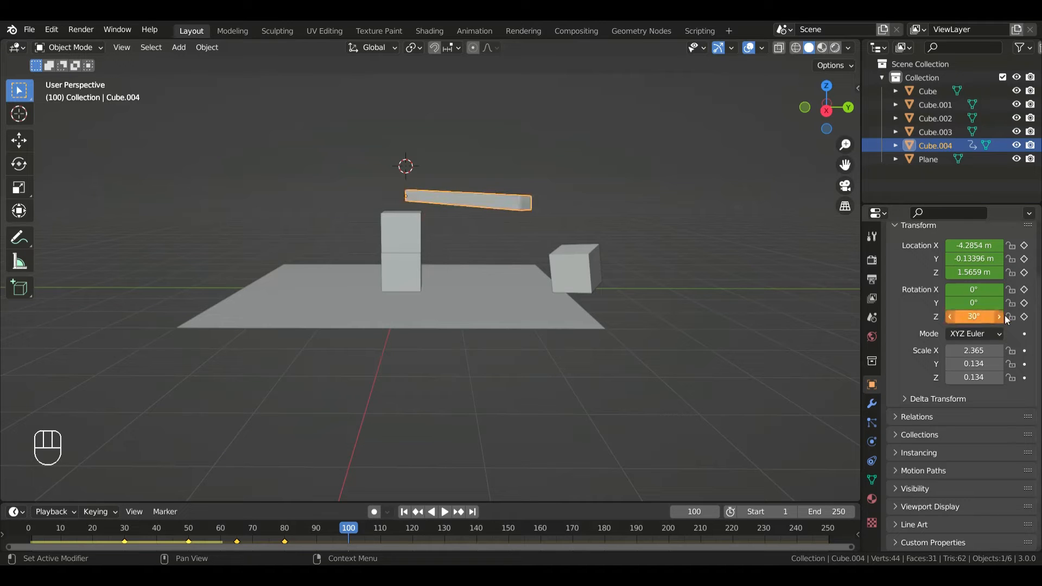
key("i")
Step: Play the simulation from about frame 62 and again from the start to check the beam's second swing
left_click(227, 526)
key("space")
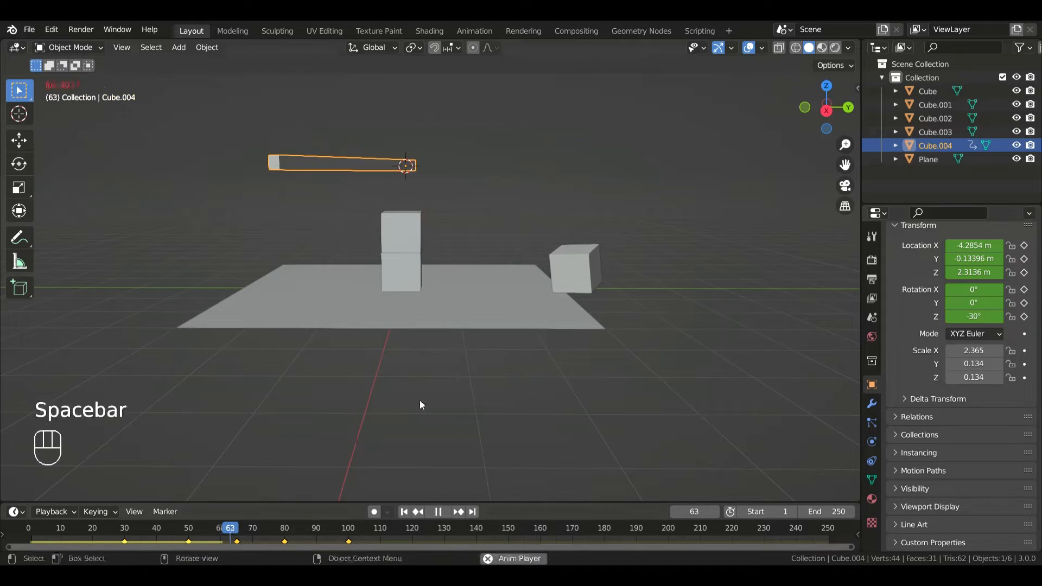
key("space")
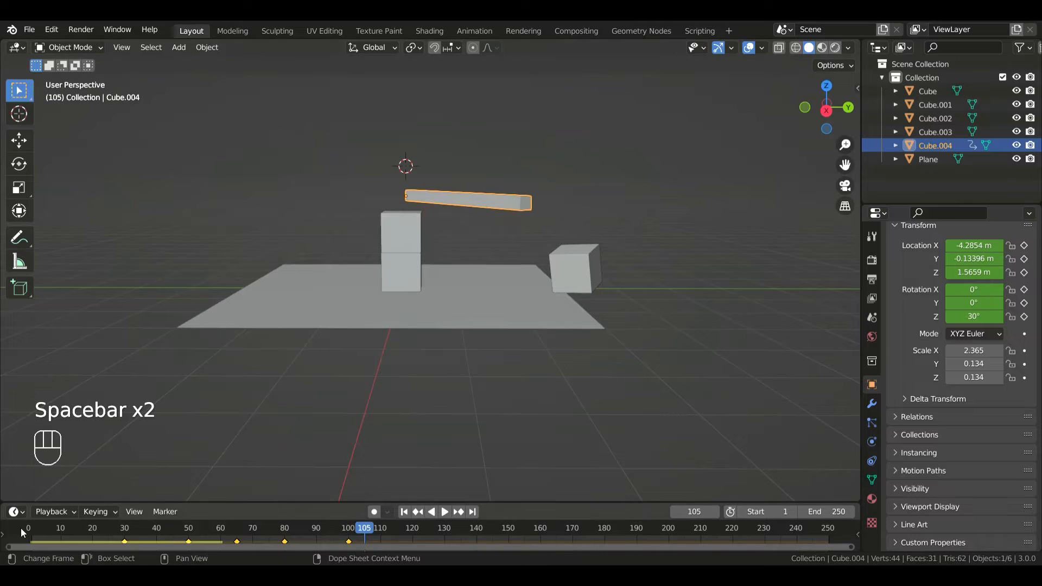
left_click(21, 527)
key("space")
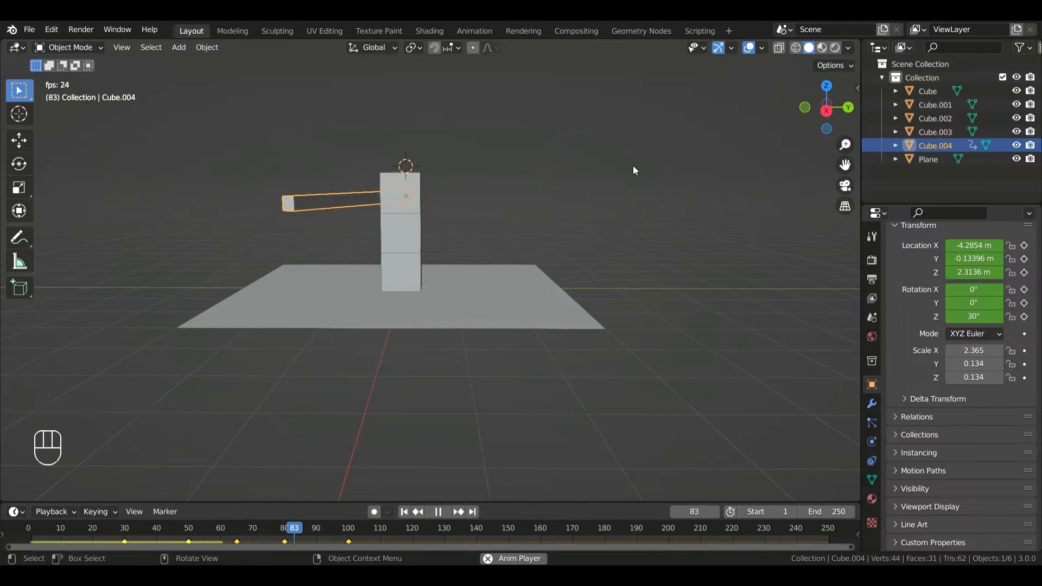
key("space")
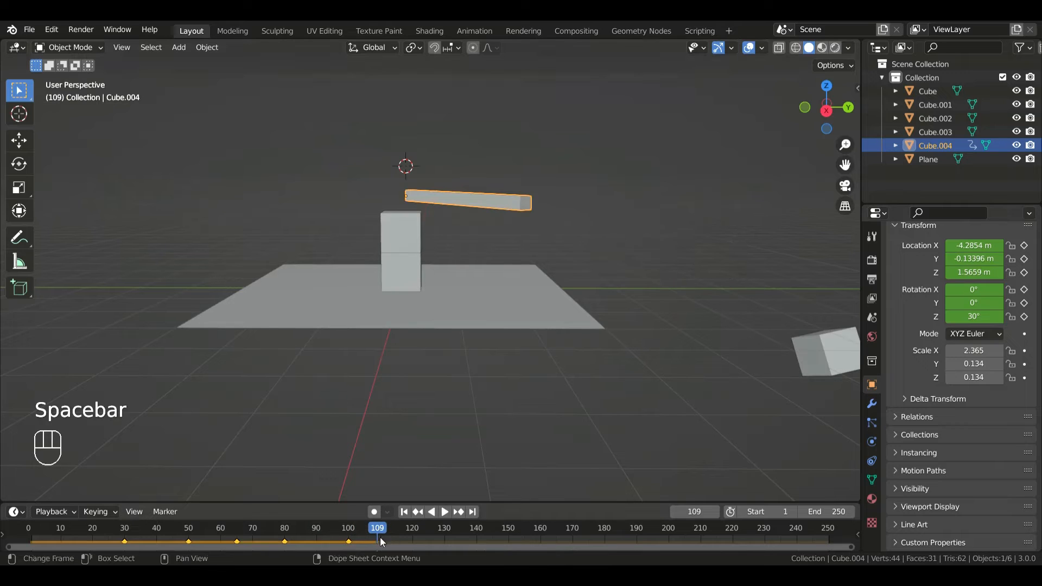
Step: Insert a location keyframe for the beam at frame 110
left_click_drag(380, 535, 395, 536)
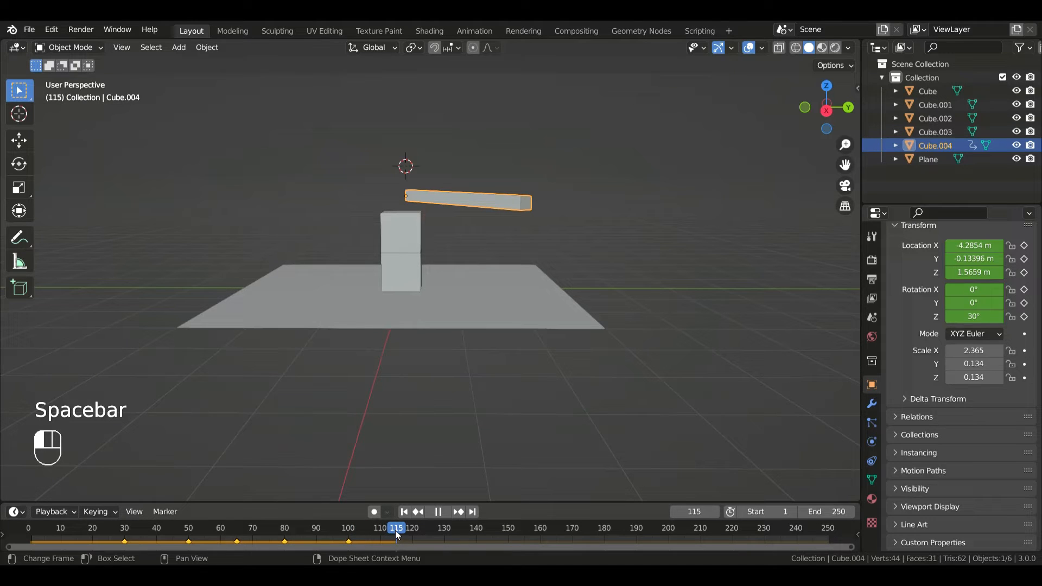
left_click_drag(395, 529, 381, 533)
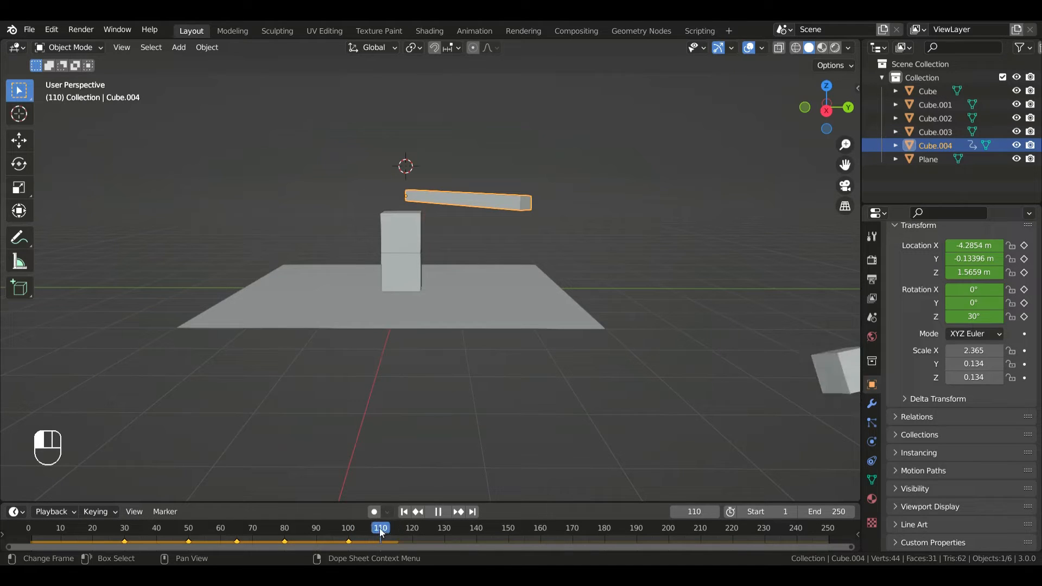
key("i")
left_click(492, 258)
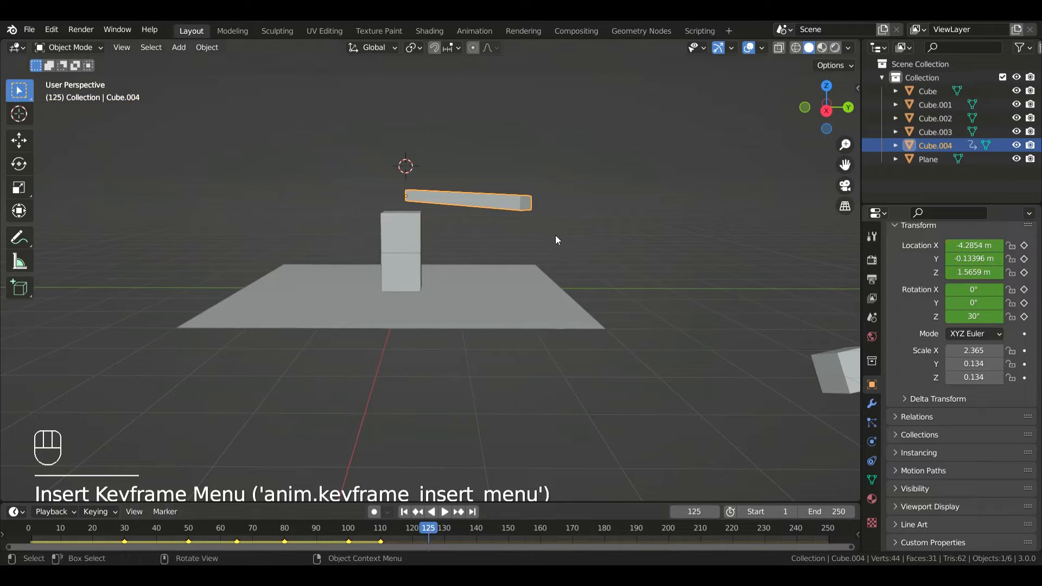
Step: At frame 125, lower the beam along Z to a height of about 1.02 m, level with the upper remaining cube
key("g")
key("z")
left_click(558, 266)
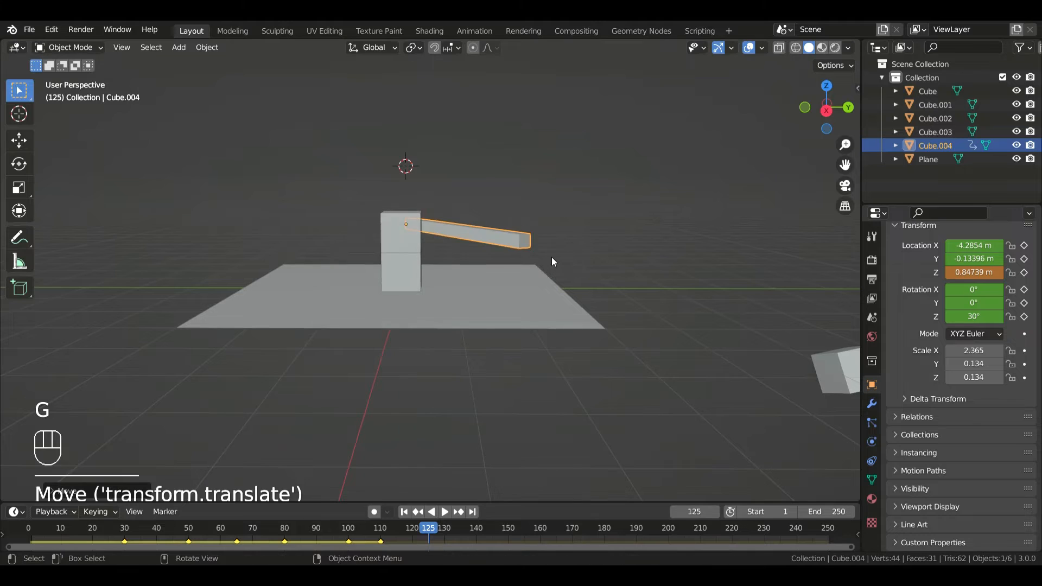
middle_click_drag(551, 256, 547, 250)
key("g")
key("z")
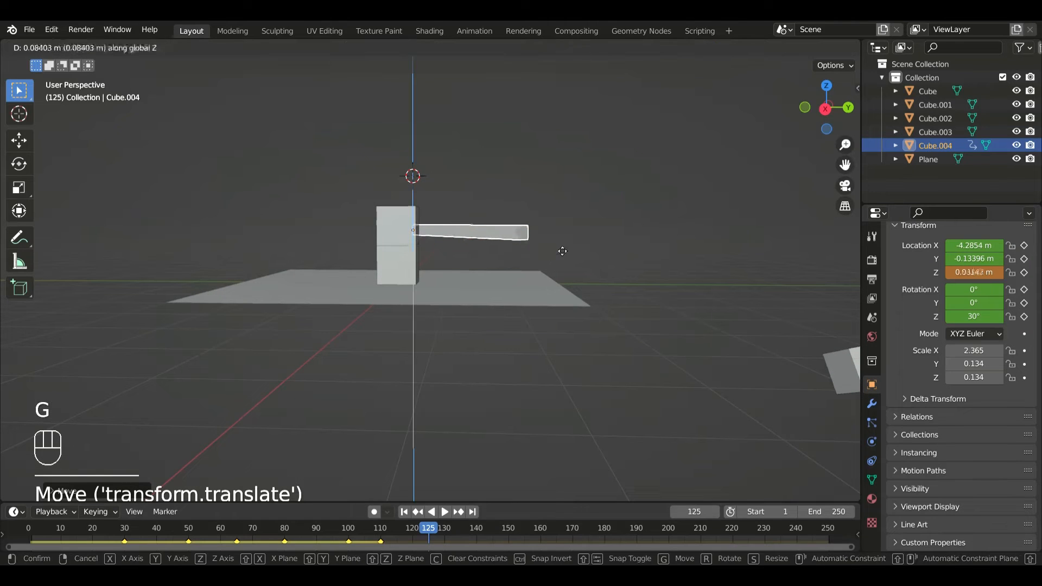
left_click(565, 248)
Step: Insert a location keyframe and a rotation keyframe for the beam at frame 125
key("i")
left_click(525, 217)
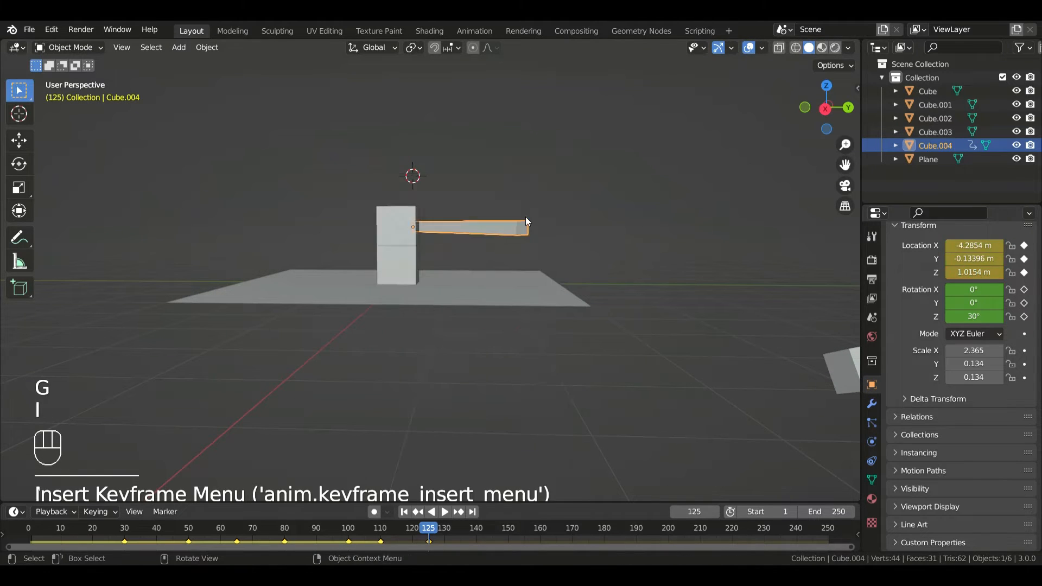
key("i")
left_click(492, 232)
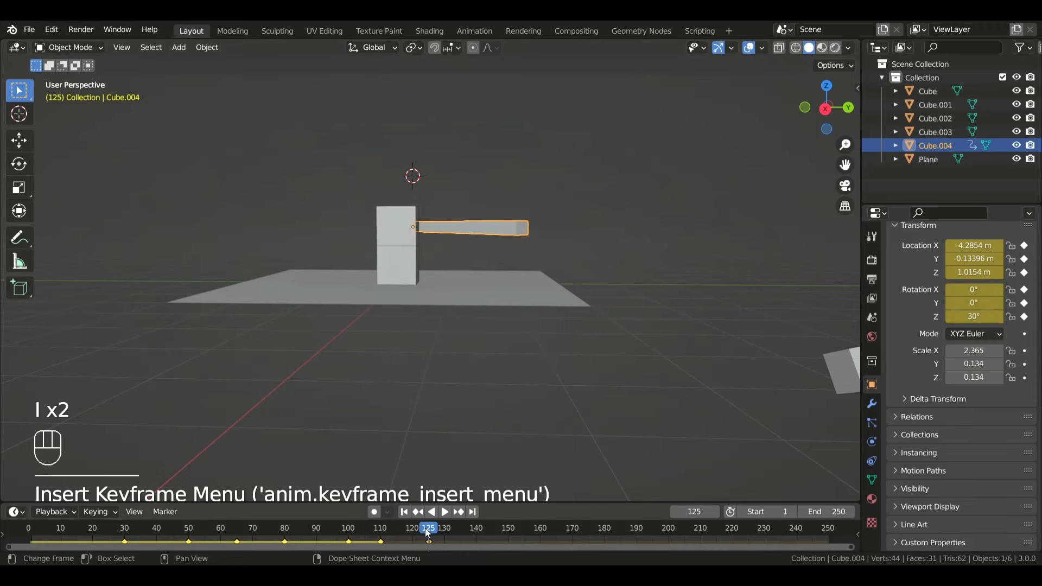
Step: At frame 140, set the beam's Z rotation to -30° and keyframe that rotation value
key("space")
key("space")
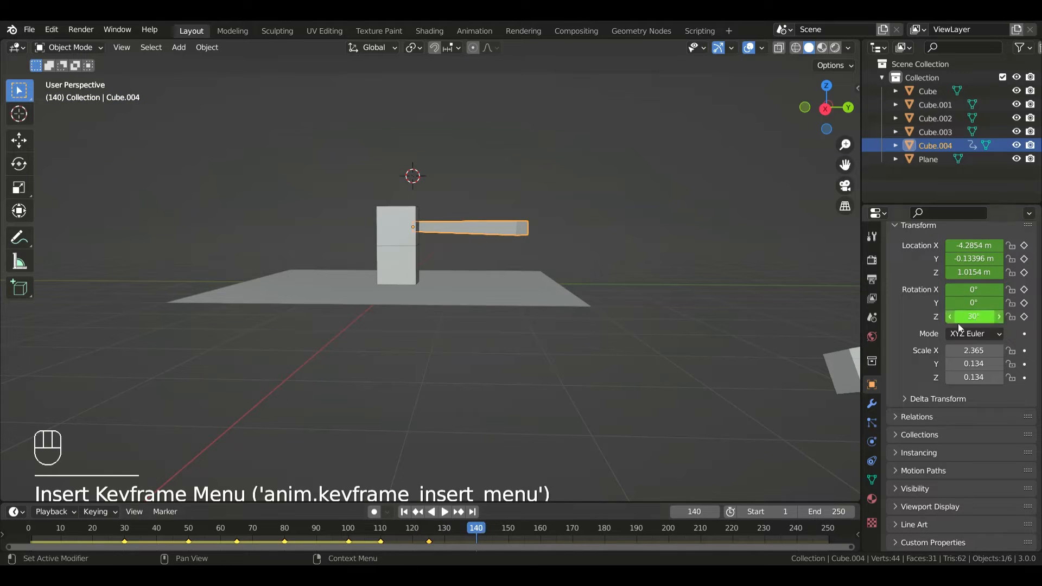
left_click(969, 317)
type("-30")
key("Return")
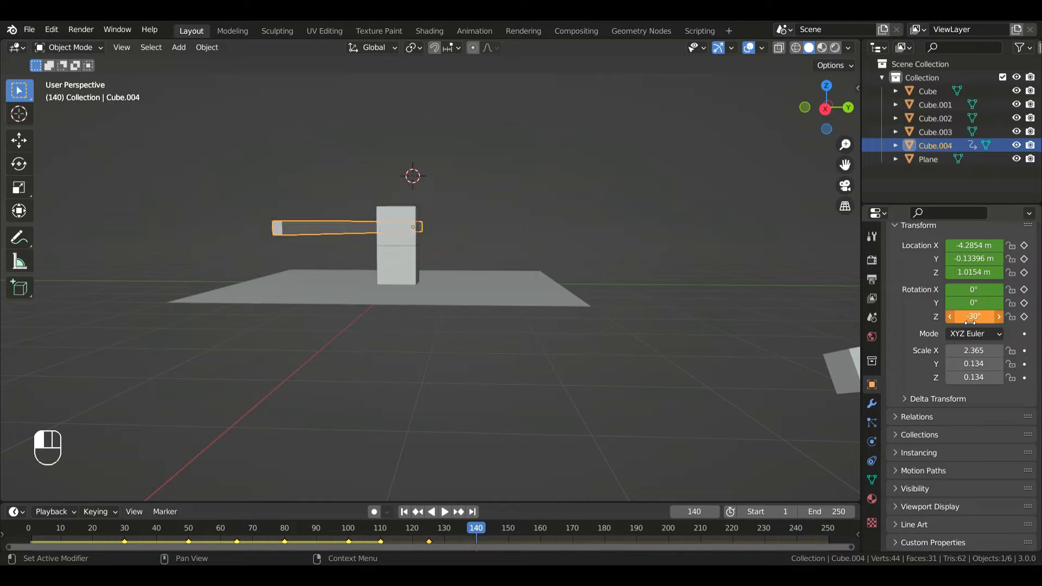
left_click(1023, 316)
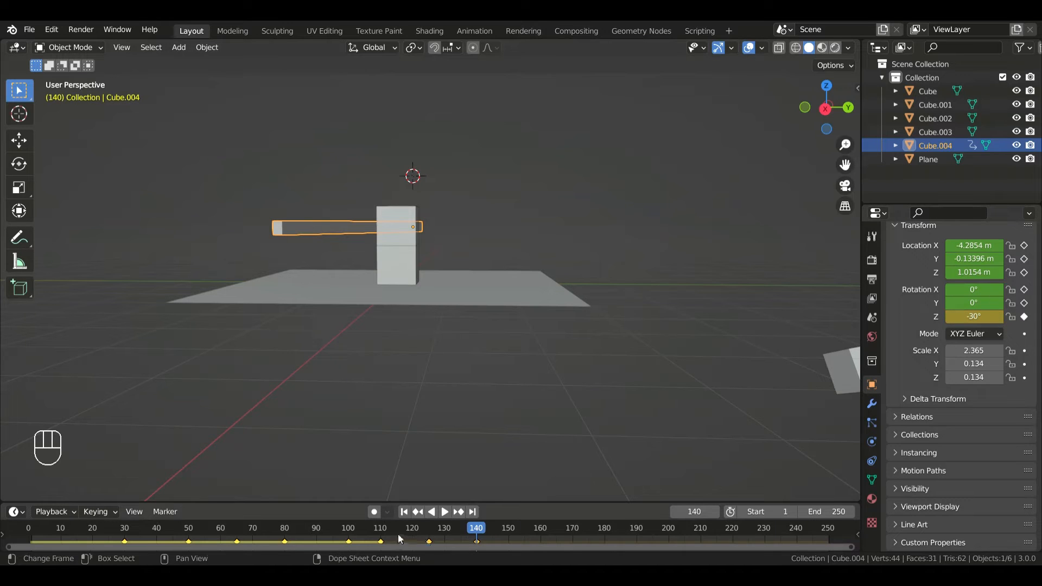
Step: Play the simulation from about frame 110 to check the beam's third swing
left_click(381, 536)
key("space")
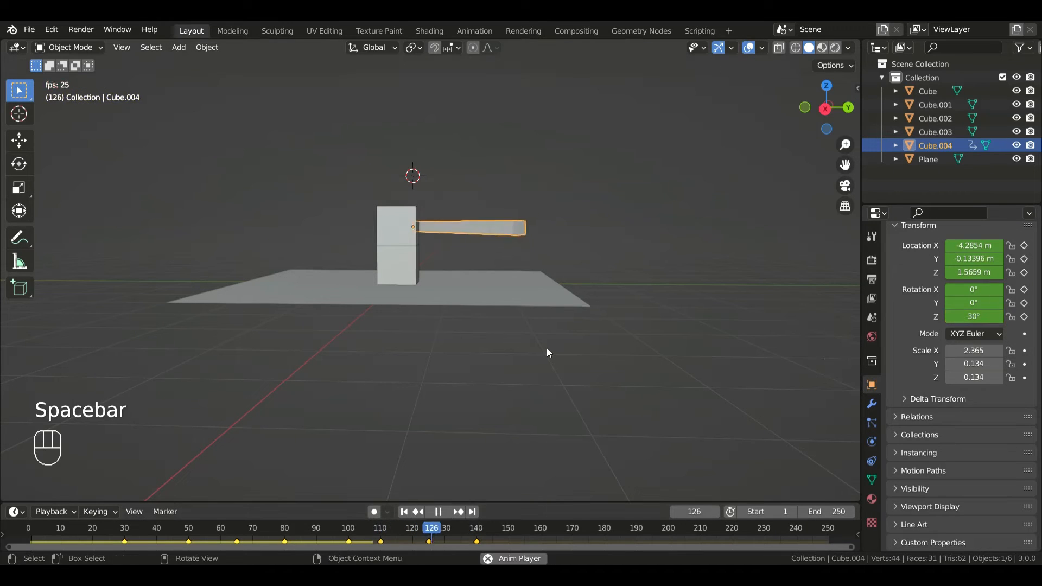
key("space")
middle_click_drag(357, 275, 371, 281)
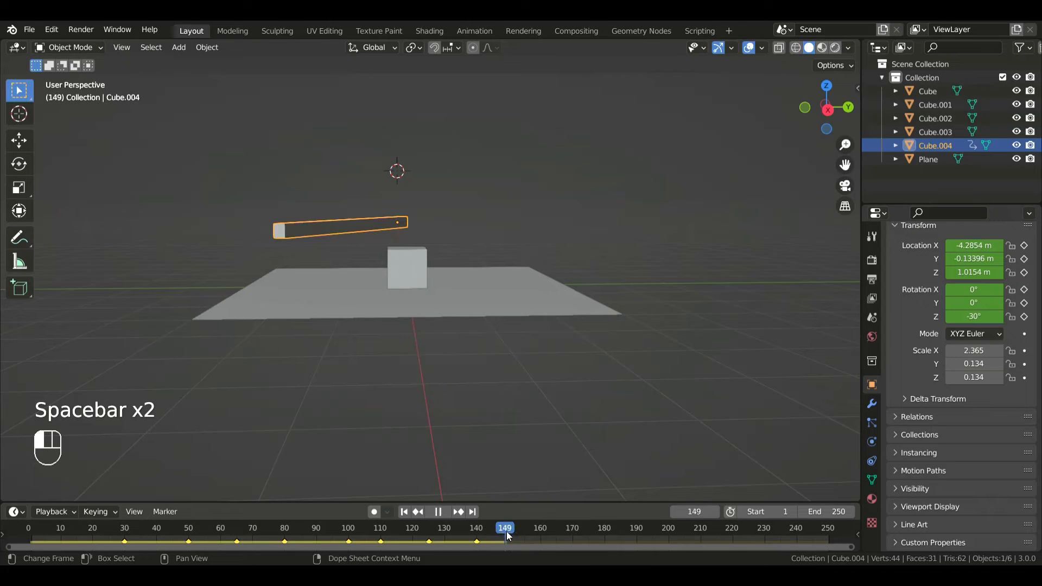
Step: Insert a location keyframe for the beam at frame 150
left_click_drag(508, 534, 508, 533)
key("i")
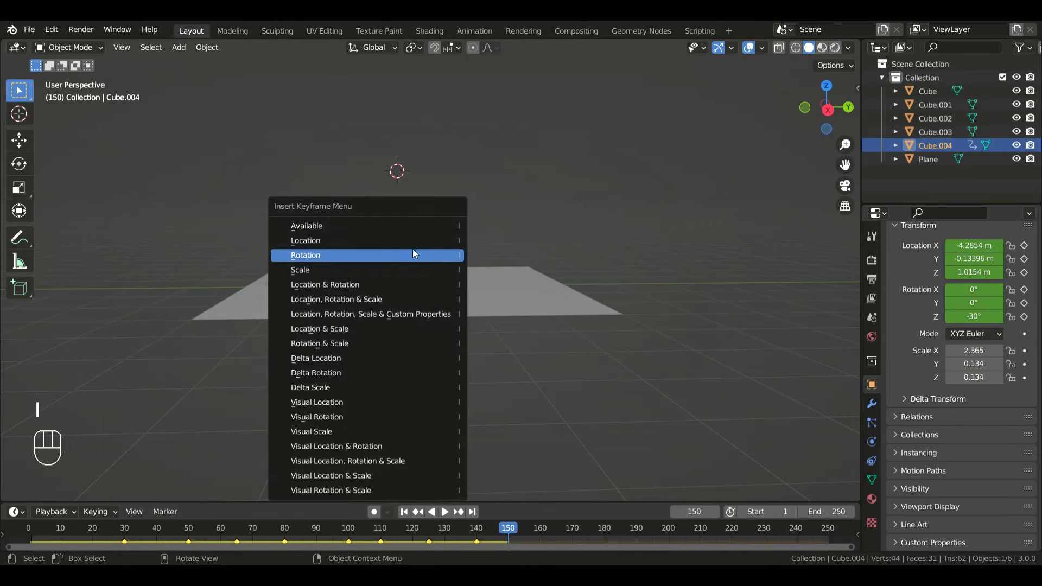
left_click(398, 244)
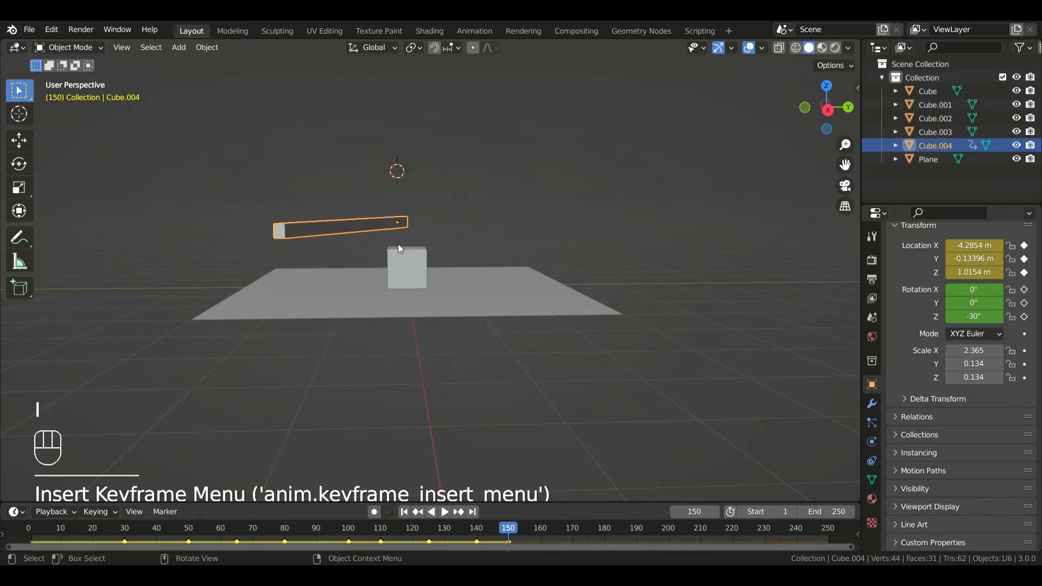
Step: At frame 165, lower the beam along Z to a height of about 0.22 m, level with the last cube
left_click_drag(508, 529, 556, 529)
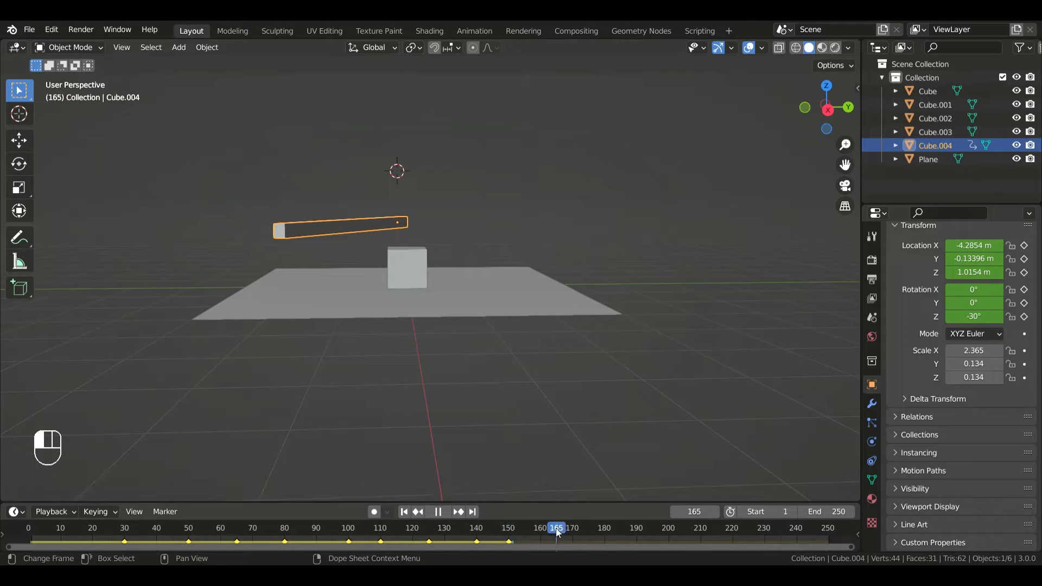
key("g")
key("z")
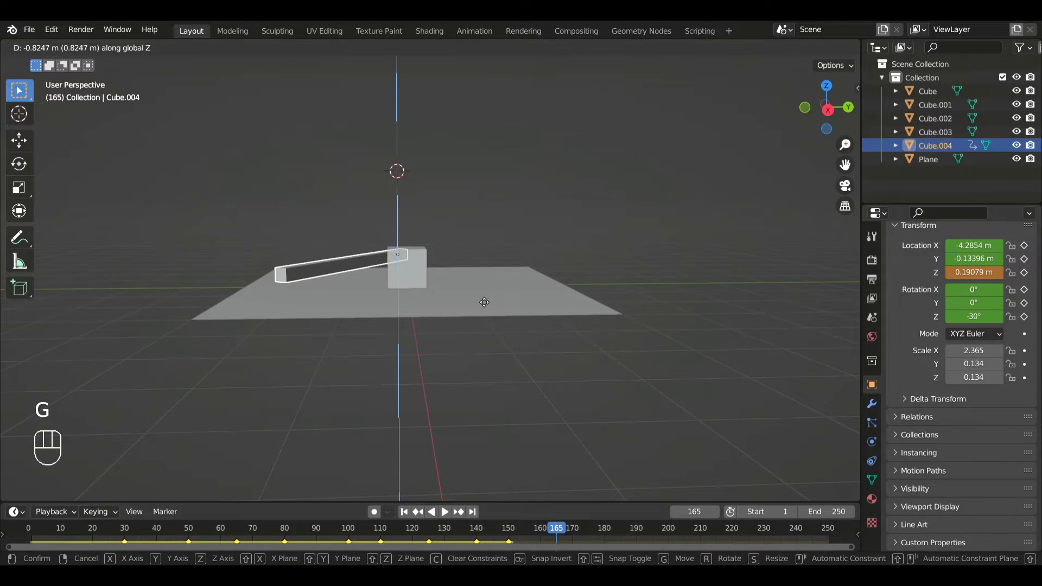
left_click(480, 300)
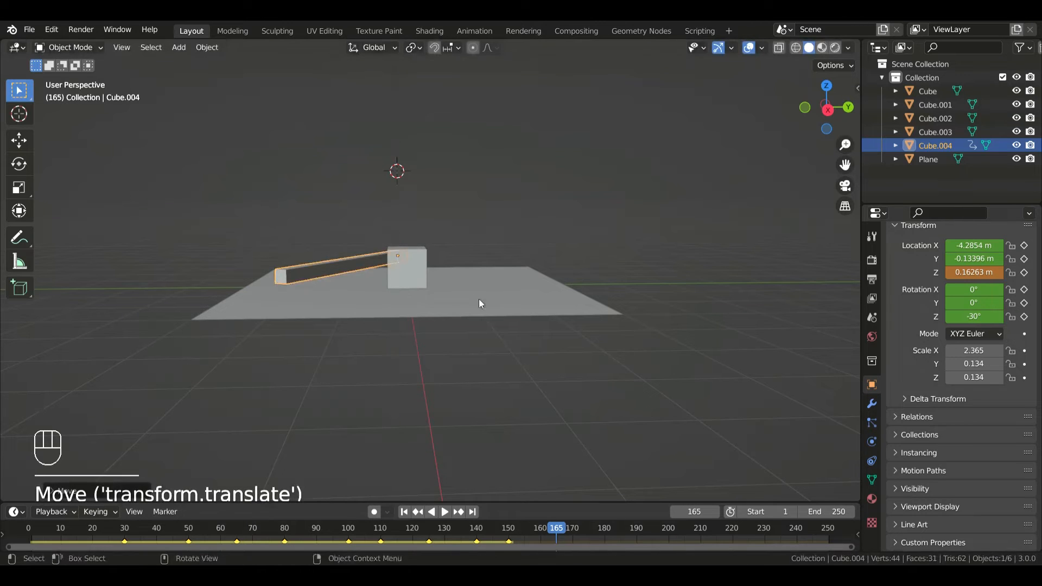
middle_click_drag(478, 299, 473, 287)
key("g")
key("z")
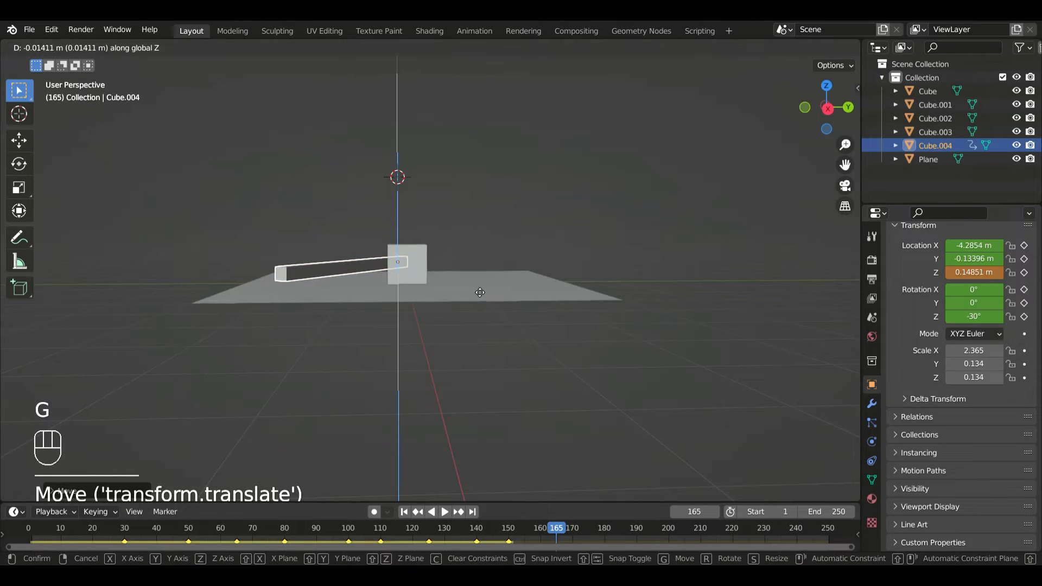
left_click(476, 253)
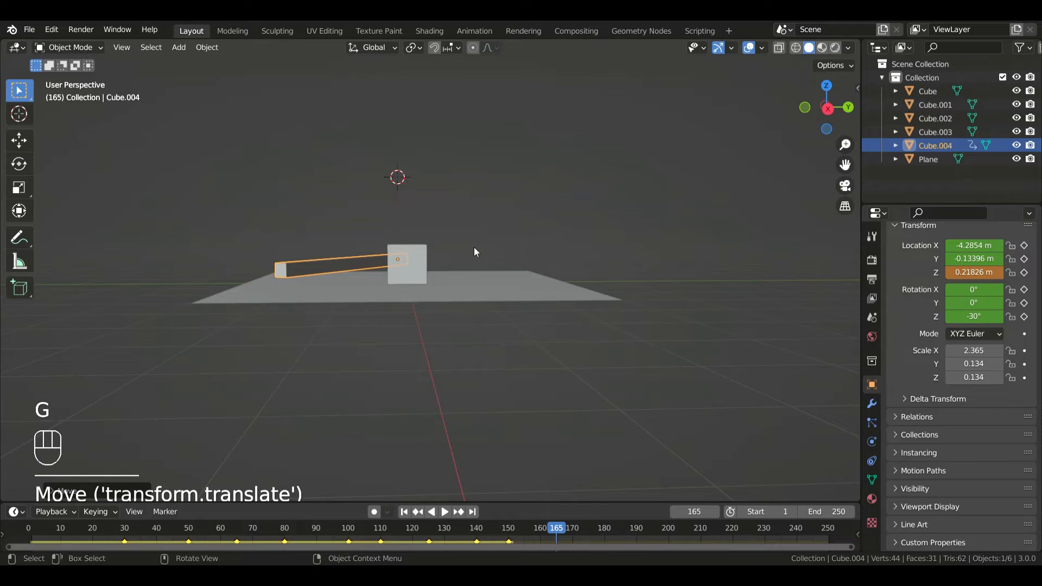
Step: Insert a location keyframe and a rotation keyframe for the beam at frame 165
key("i")
left_click(473, 247)
key("i")
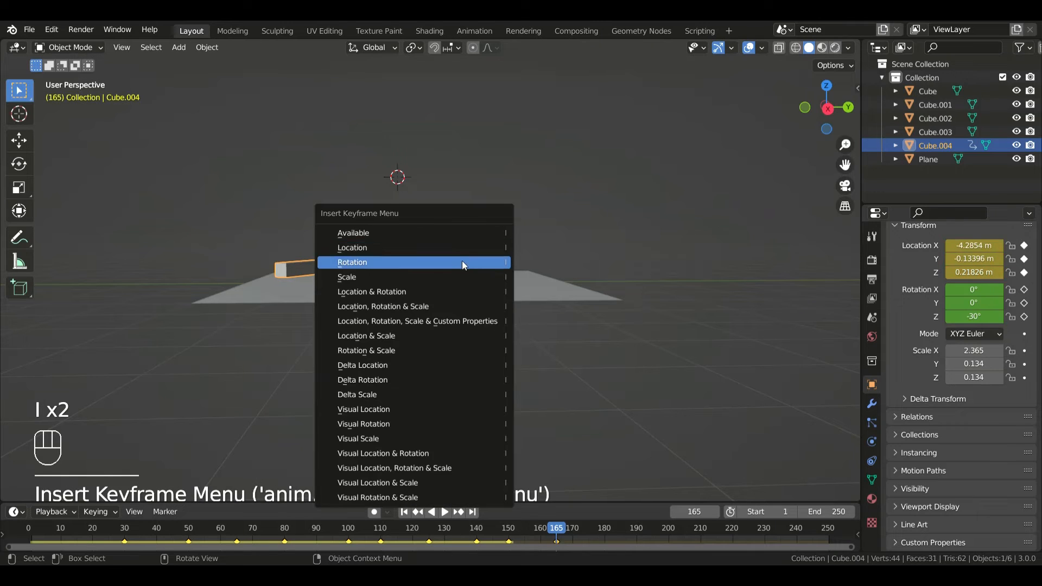
left_click(462, 263)
Step: At frame 180, set the beam's Z rotation to 30° and keyframe that rotation value
key("space")
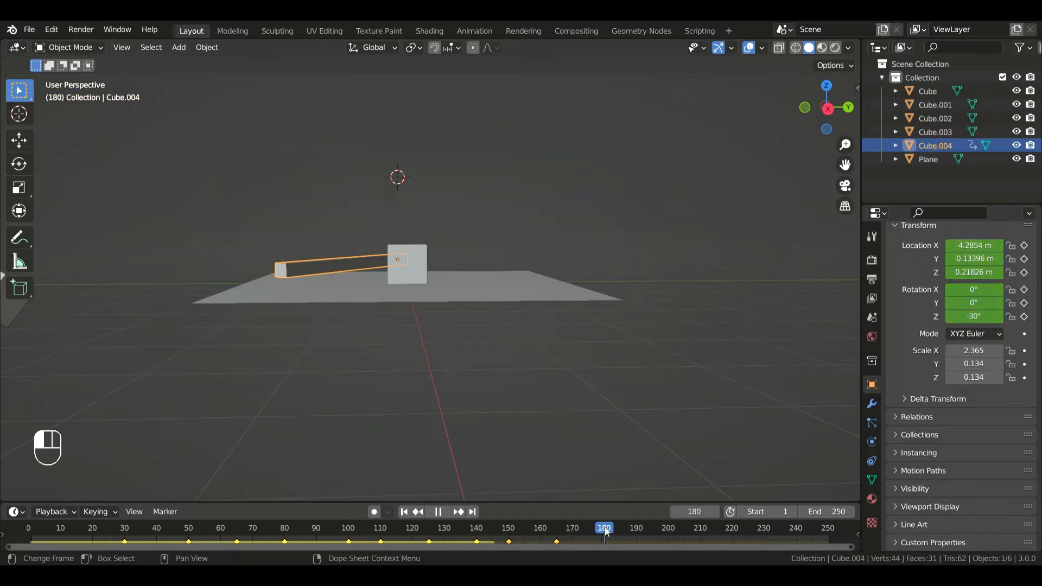
key("space")
left_click(972, 321)
type("30")
key("Return")
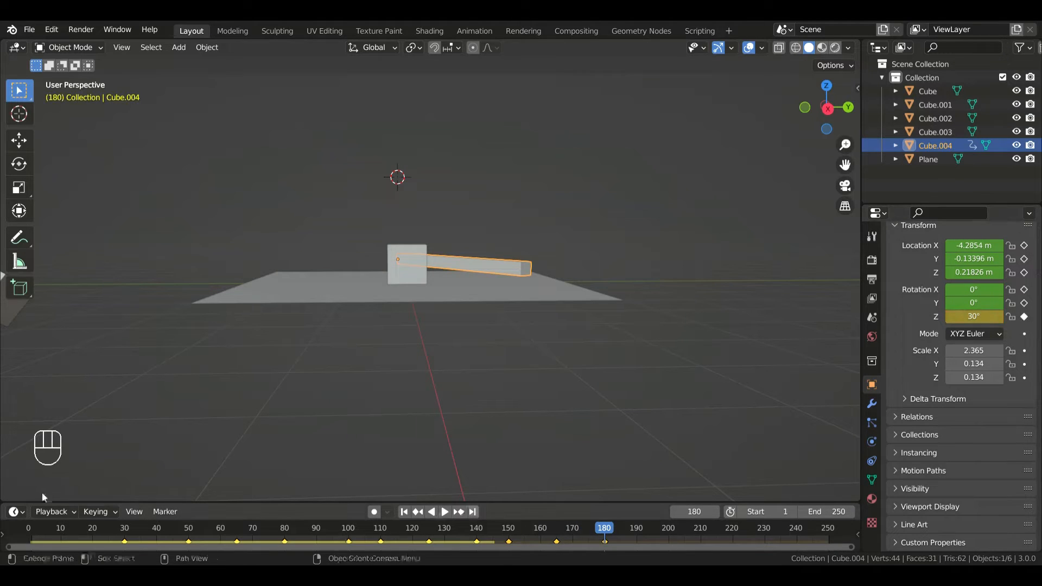
Step: Deselect the beam and play the whole simulation from the start to check all four swings
left_click(28, 529)
key("space")
left_click(617, 190)
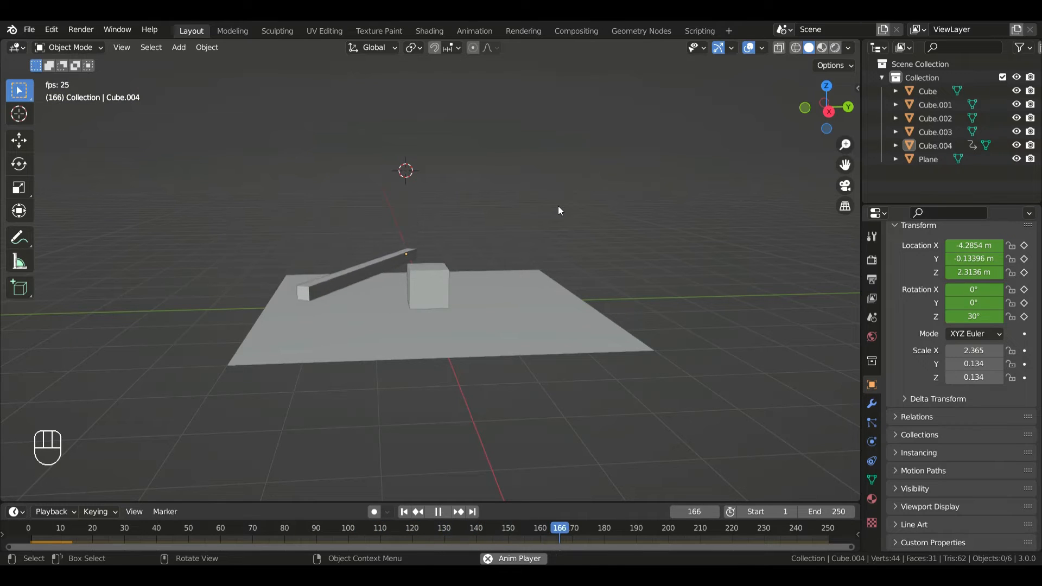
key("space")
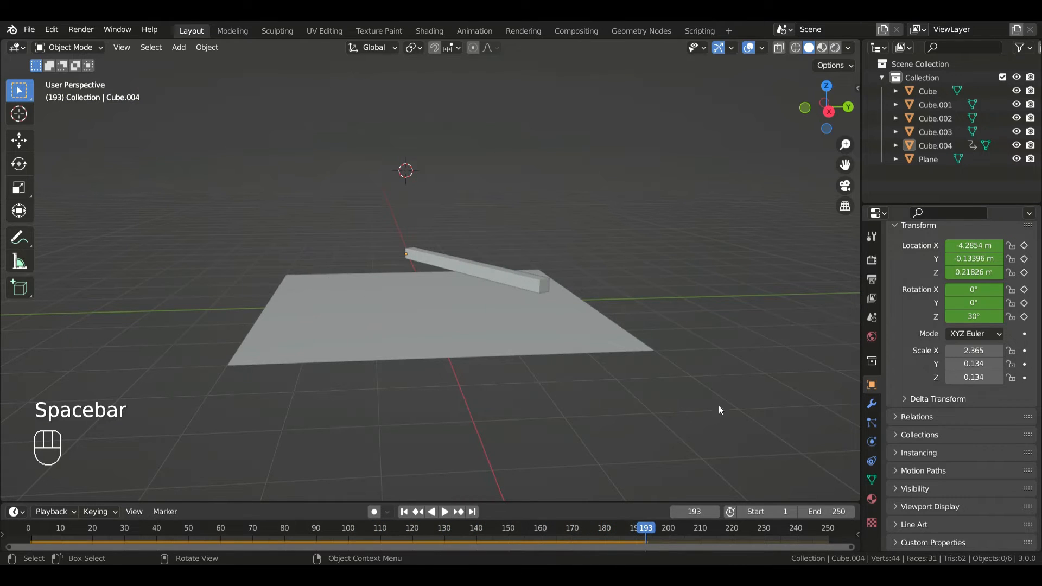
Step: Select the beam, move to frame 200 and set the animation's end frame to 200
left_click(511, 281)
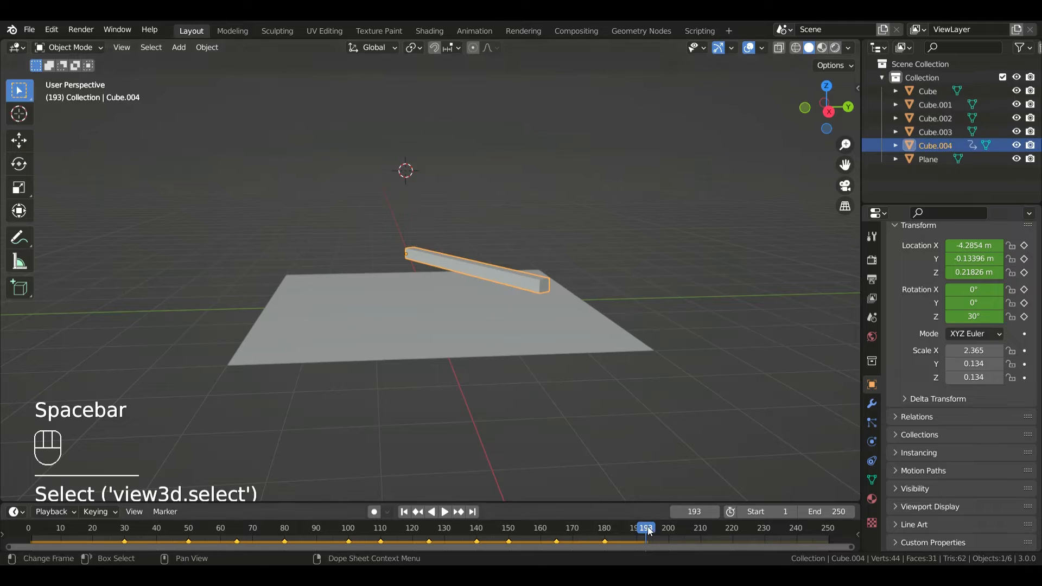
mouse_move(671, 531)
left_mouse_down()
mouse_move(553, 529)
mouse_move(652, 529)
left_mouse_up()
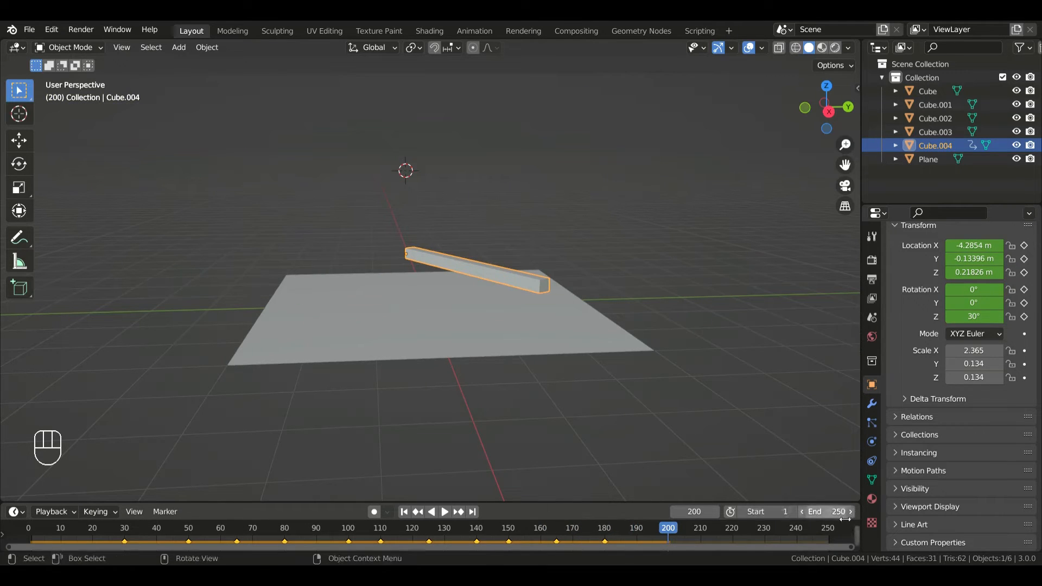
type("0")
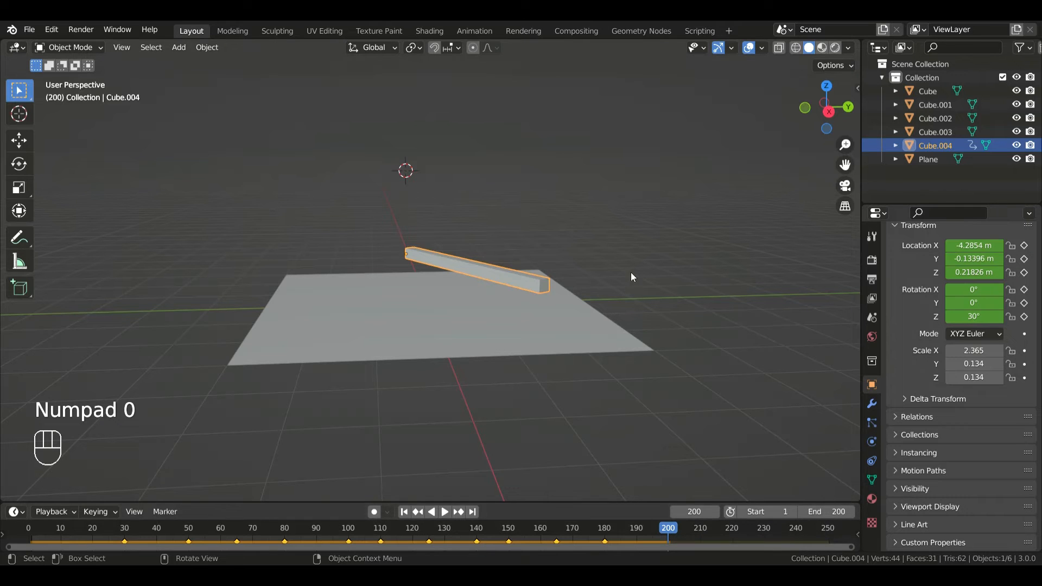
Step: Show the viewport in rendered shading and add a sun light to the scene
middle_click_drag(633, 274, 450, 366)
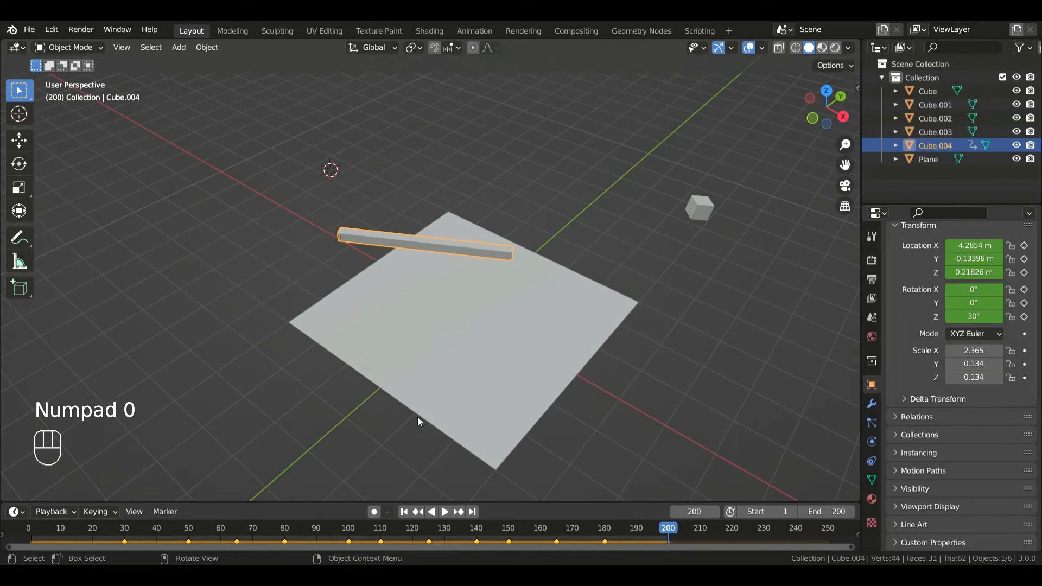
left_click(871, 500)
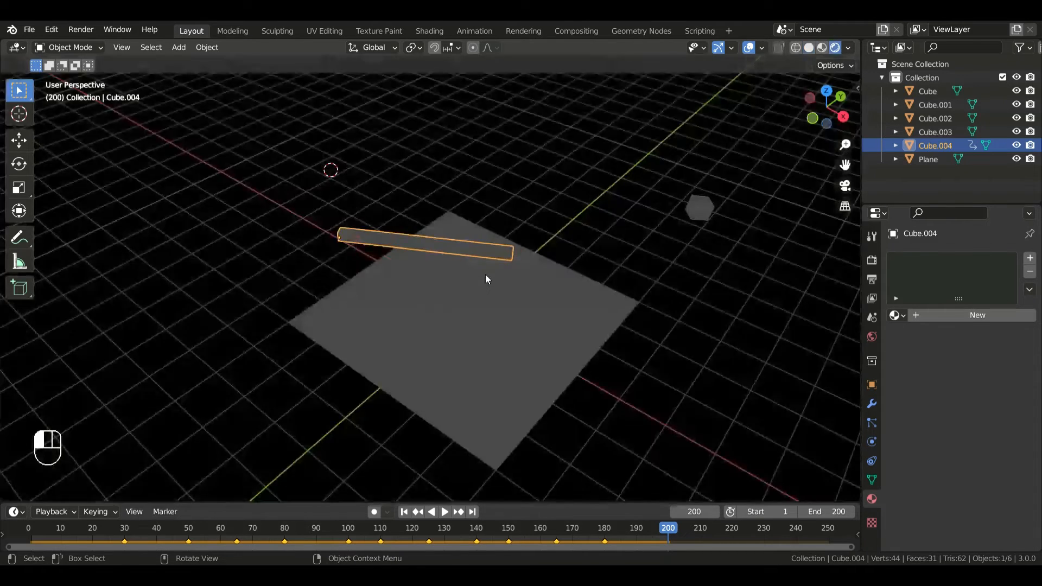
key("shift+a")
mouse_move(486, 275)
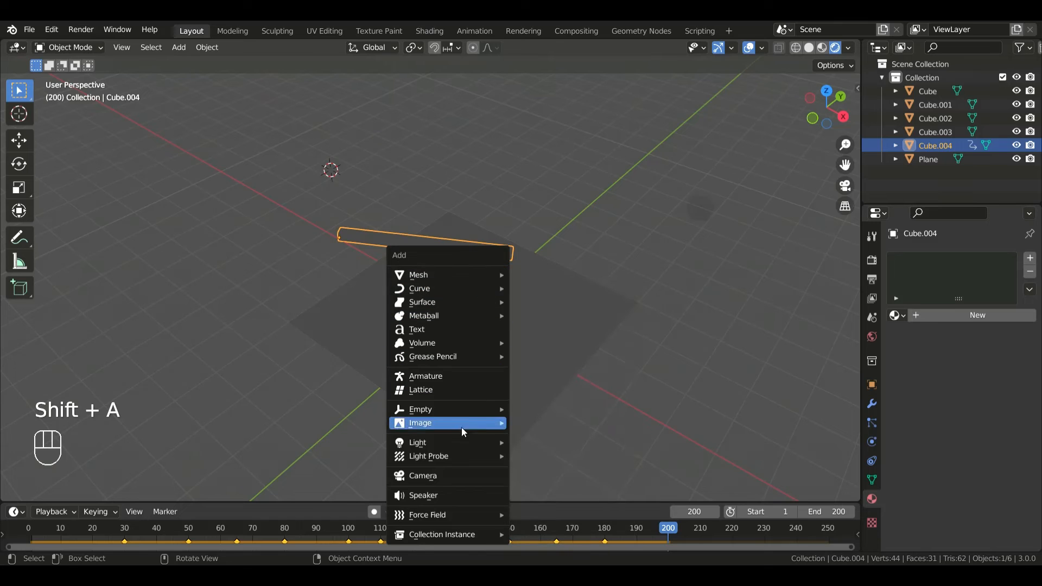
mouse_move(452, 446)
left_click(548, 456)
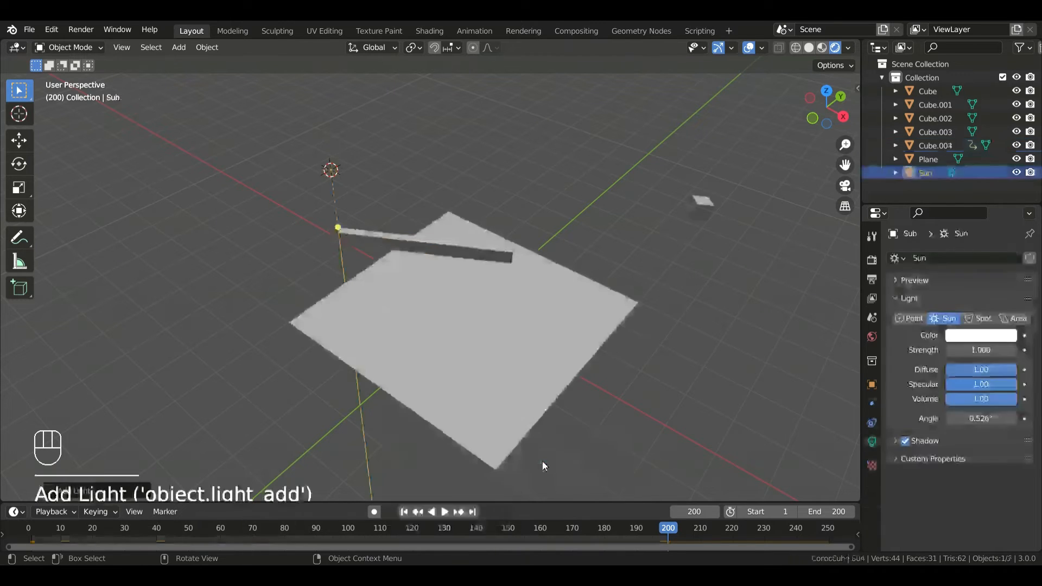
middle_click_drag(535, 395, 505, 321)
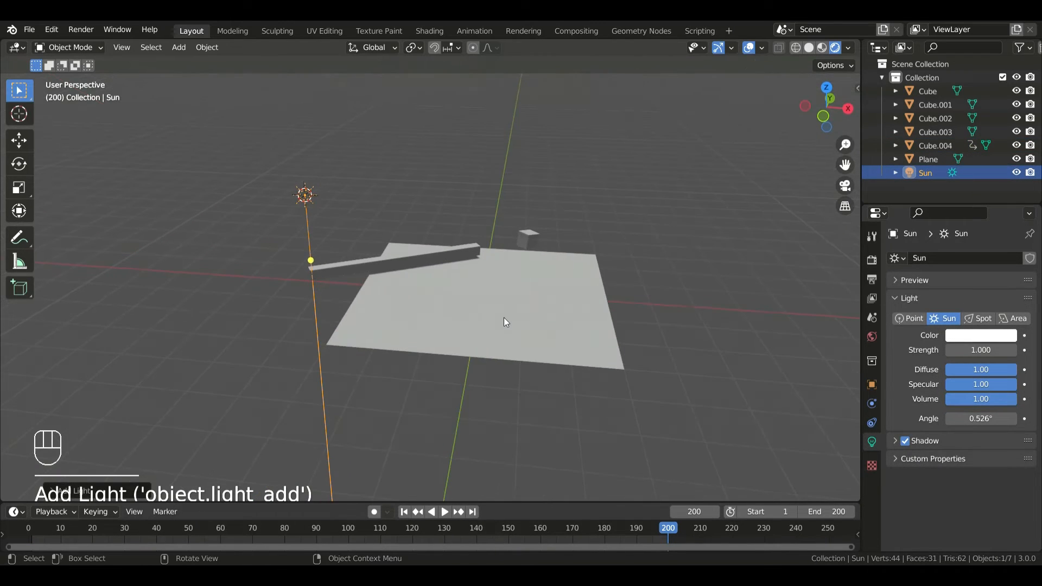
Step: Reset the 3D cursor to the world origin and bring the plane and beam back into view
key("shift+c")
middle_click_drag(417, 136, 439, 275, "shift")
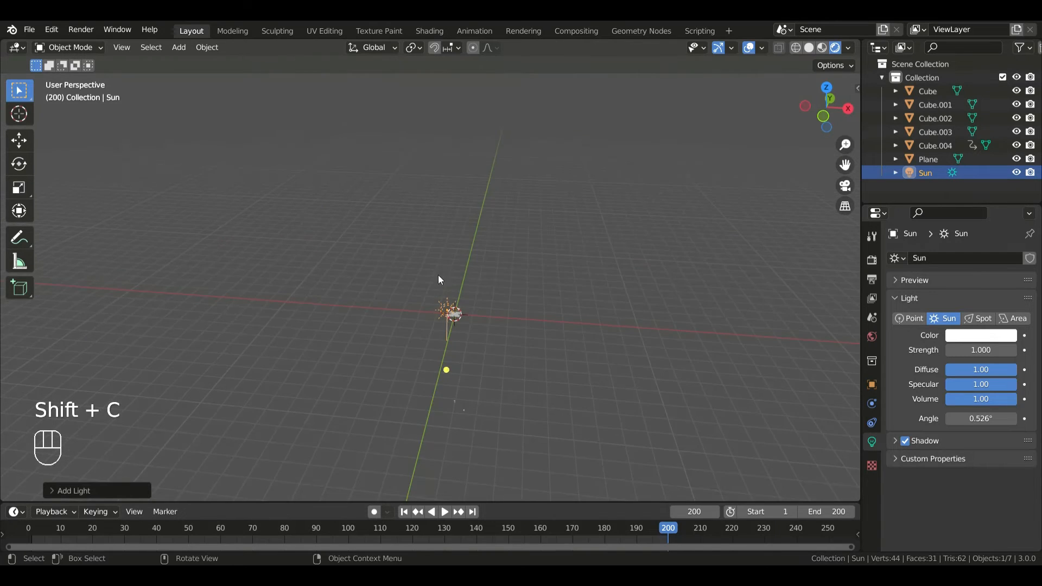
scroll(455, 304, "up", 7)
middle_click_drag(542, 403, 447, 265, "shift")
scroll(456, 313, "up", 4)
scroll(444, 262, "down", 2)
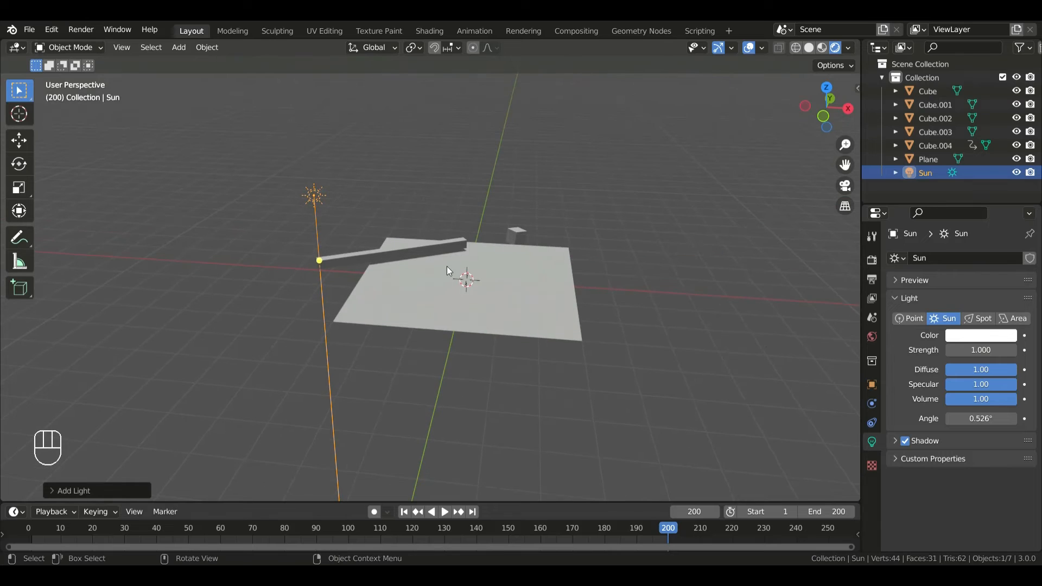
Step: Set the sun's strength to 1.790 and its X, Y and Z location to 0
left_click_drag(999, 354, 1031, 353)
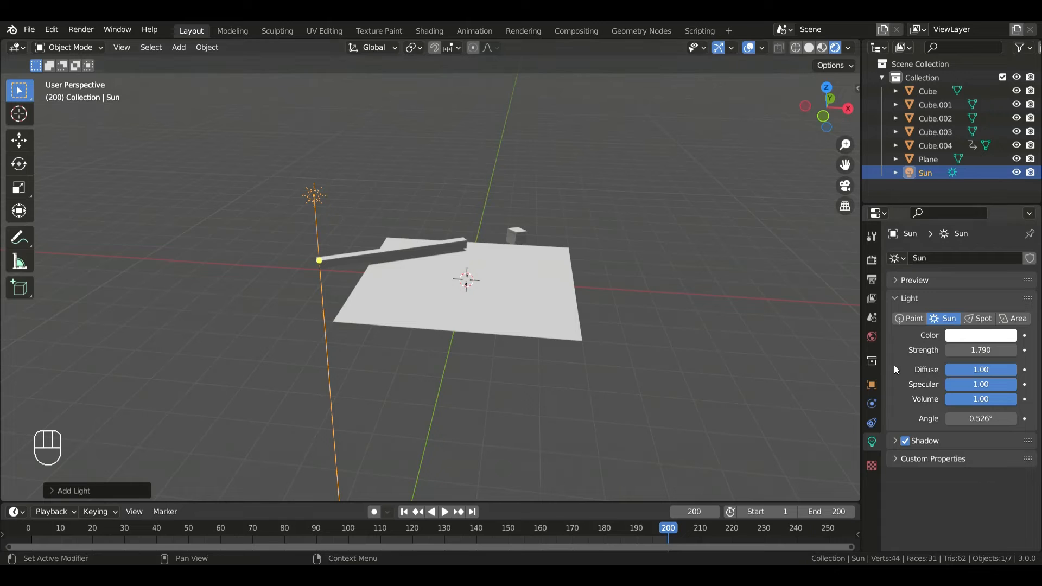
left_click(871, 385)
left_click_drag(973, 300, 972, 328)
type("0")
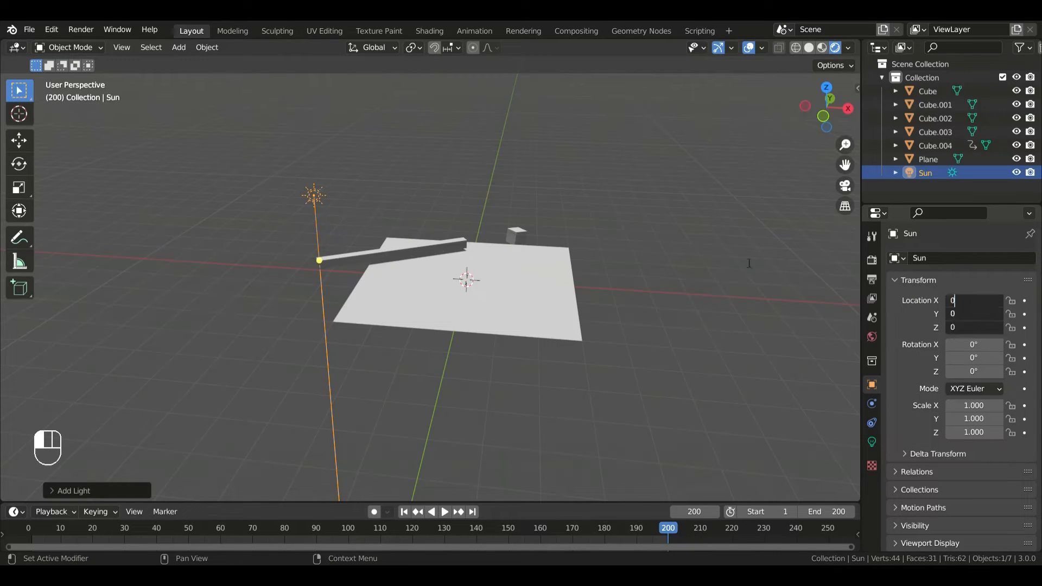
key("Return")
Step: Give the beam a new material with a bright blue base color
left_click(436, 243)
scroll(451, 264, "up", 2)
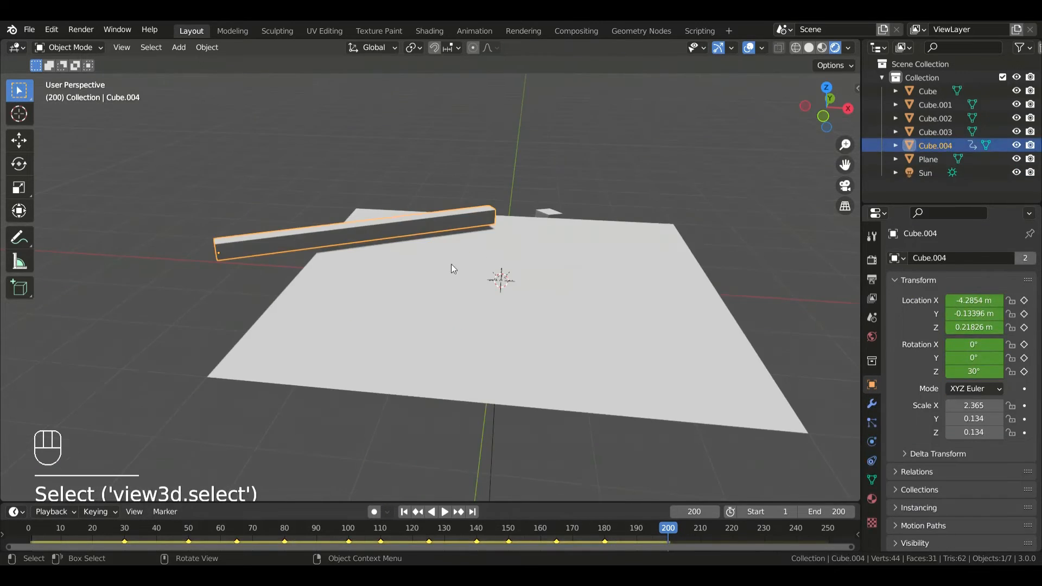
left_click(872, 498)
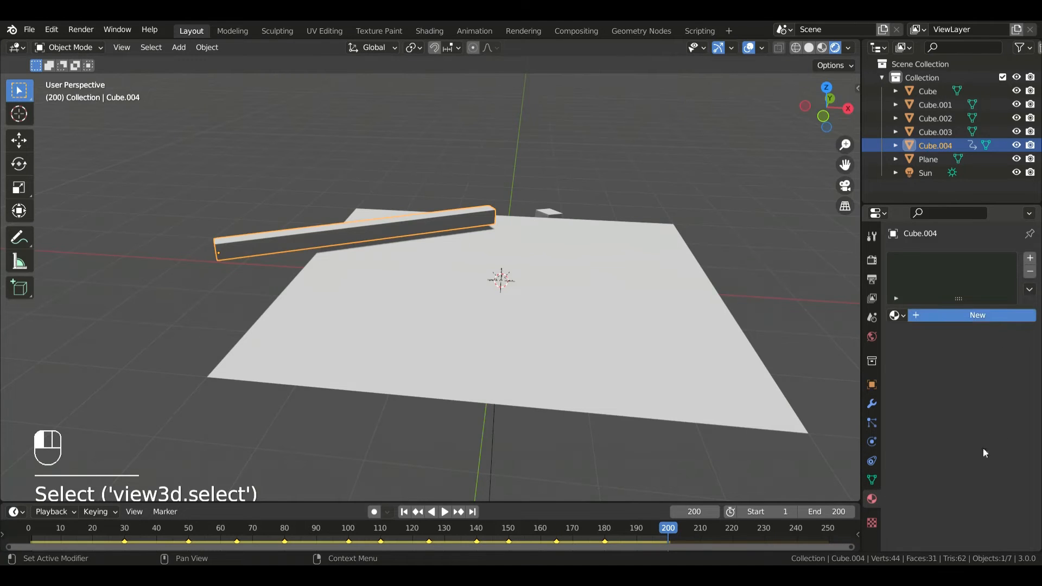
left_click(976, 314)
left_click(986, 461)
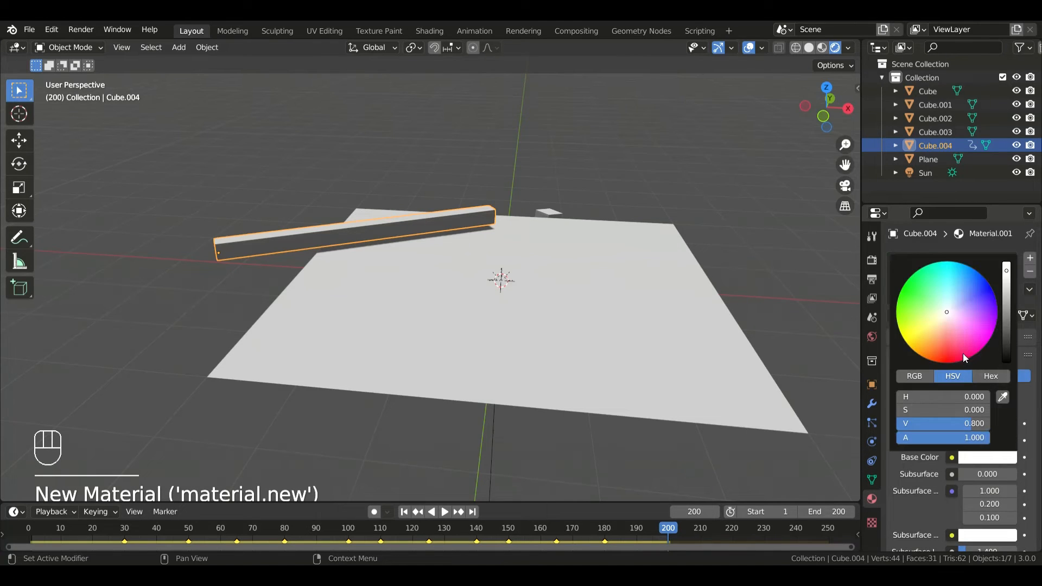
left_click_drag(968, 299, 971, 267)
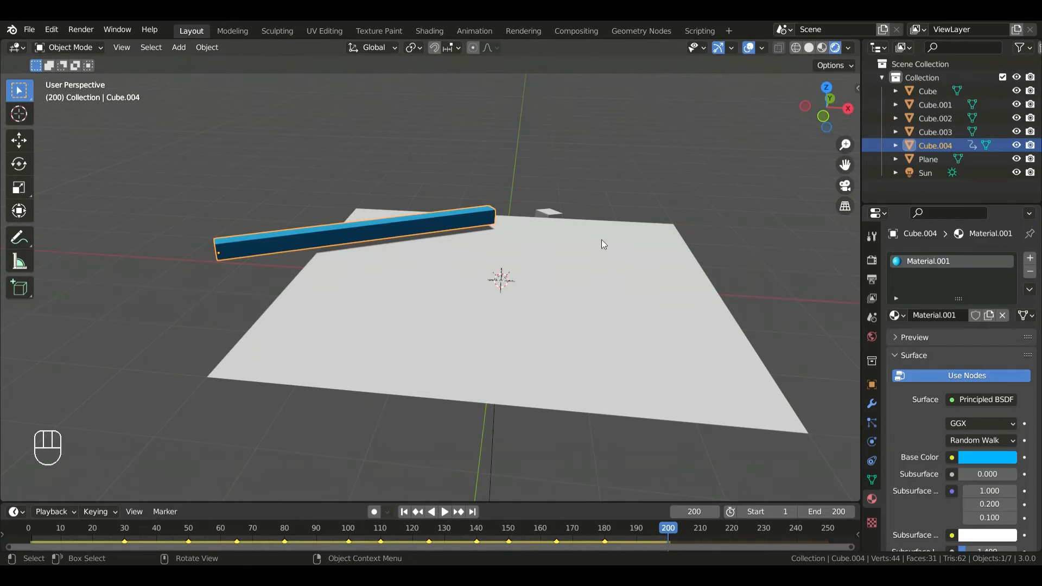
Step: Return the timeline to frame 0 and frame the stacked tower and beam
middle_click_drag(601, 240, 9, 562)
left_click(28, 529)
scroll(128, 331, "down", 6)
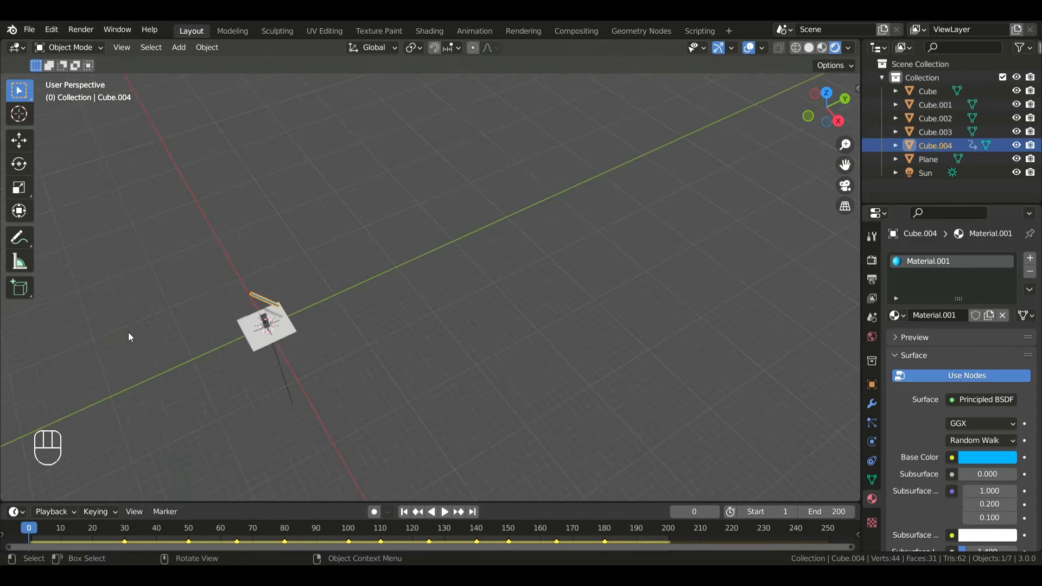
middle_click_drag(170, 278, 317, 355, "shift")
scroll(380, 349, "up", 3)
middle_click_drag(468, 335, 470, 124, "shift")
scroll(419, 284, "up", 3)
middle_click_drag(419, 285, 405, 255)
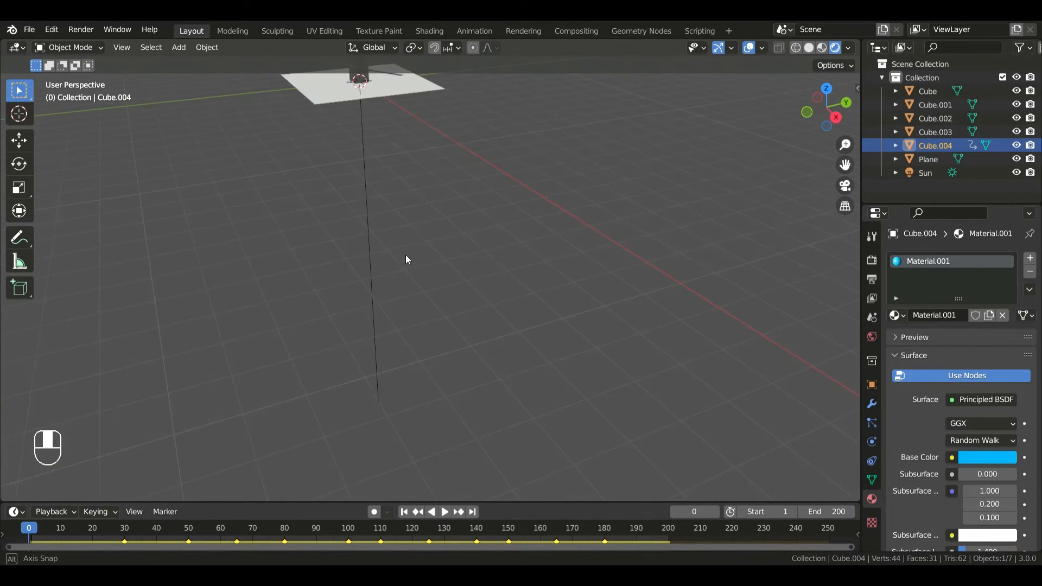
middle_click_drag(332, 79, 372, 235, "shift")
Step: Select the four tower cubes with the beam as active object and link the beam's blue material to them
left_click_drag(310, 125, 422, 187)
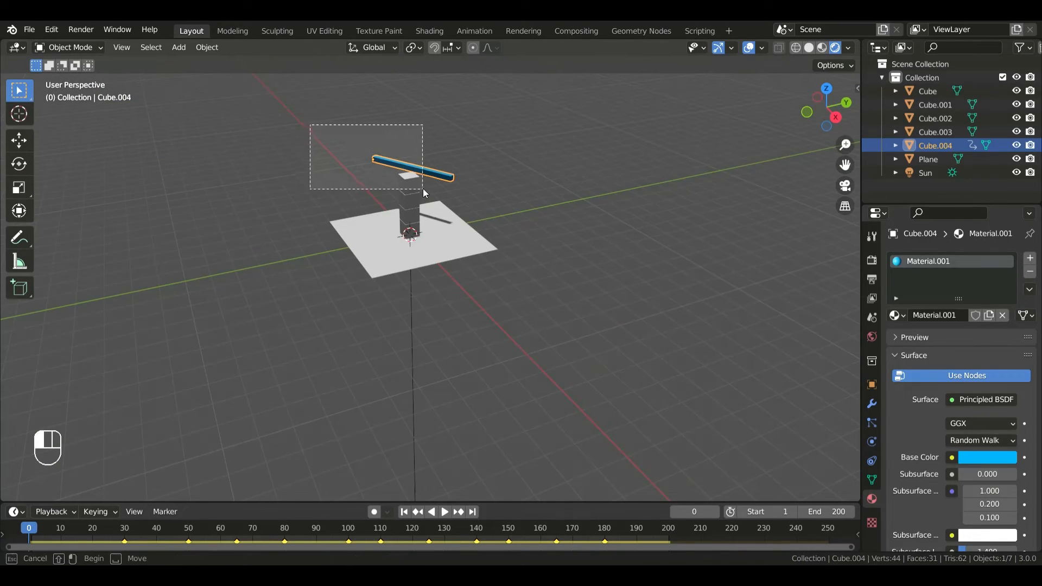
left_click(413, 215, "shift")
left_click(413, 228, "shift")
left_click(444, 178, "shift")
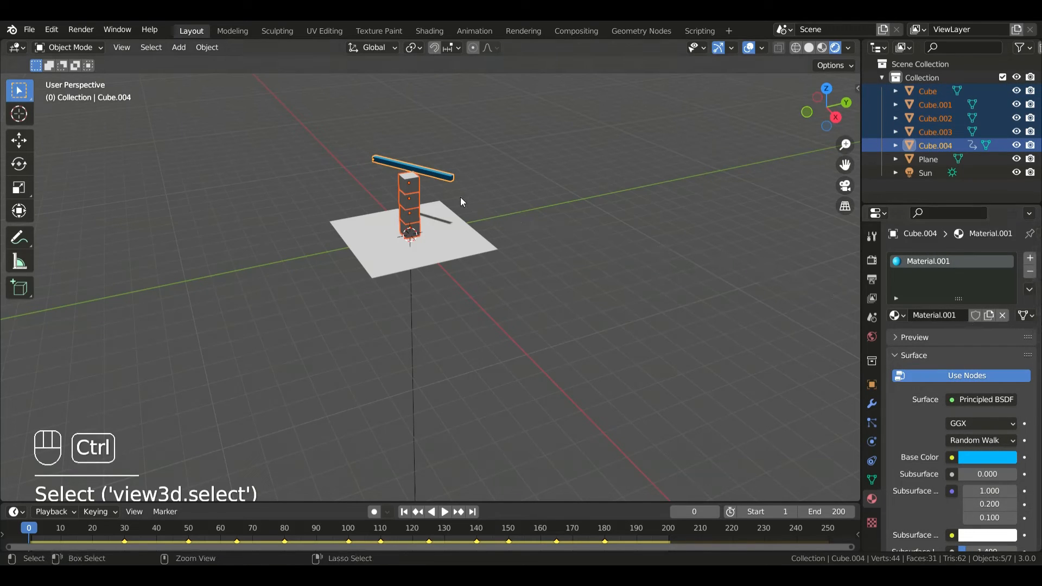
key("ctrl+l")
mouse_move(462, 202)
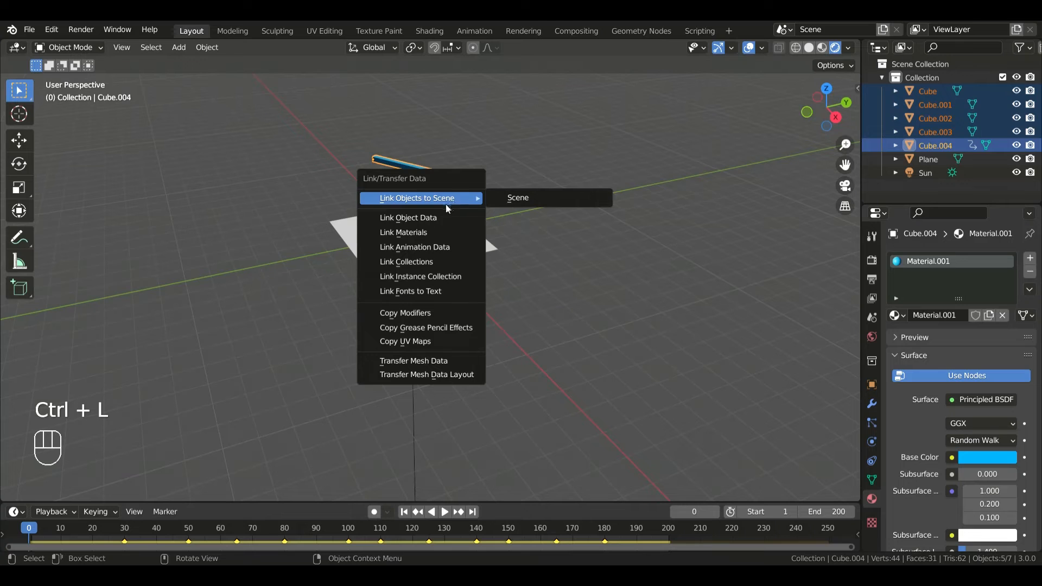
left_click(432, 231)
scroll(343, 180, "up", 5)
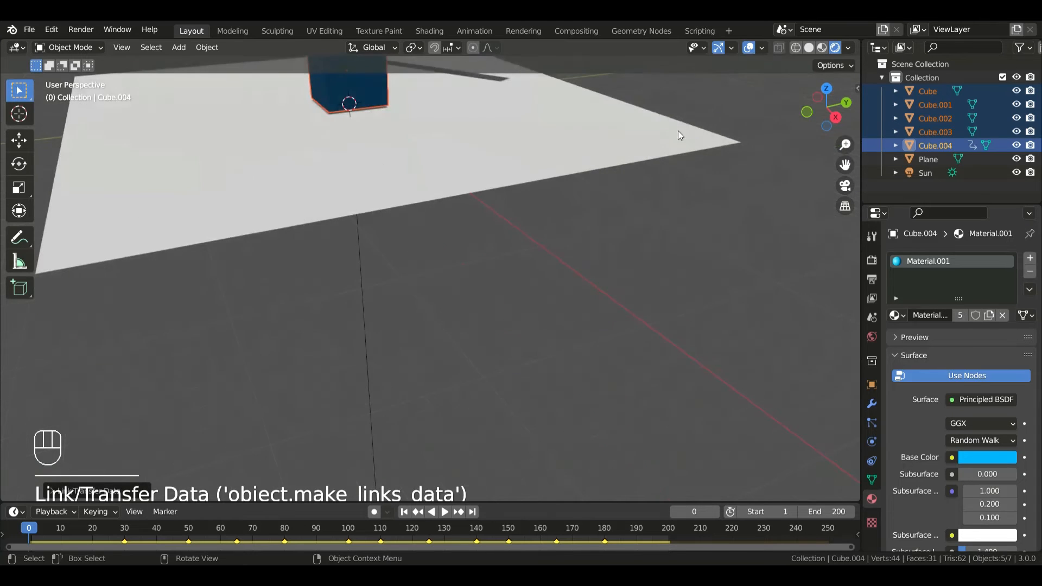
Step: Deselect everything and play the simulation from frame 0 to check the blue beam and cubes
left_click(718, 237)
scroll(719, 237, "down", 5)
middle_click_drag(444, 288, 457, 348, "shift")
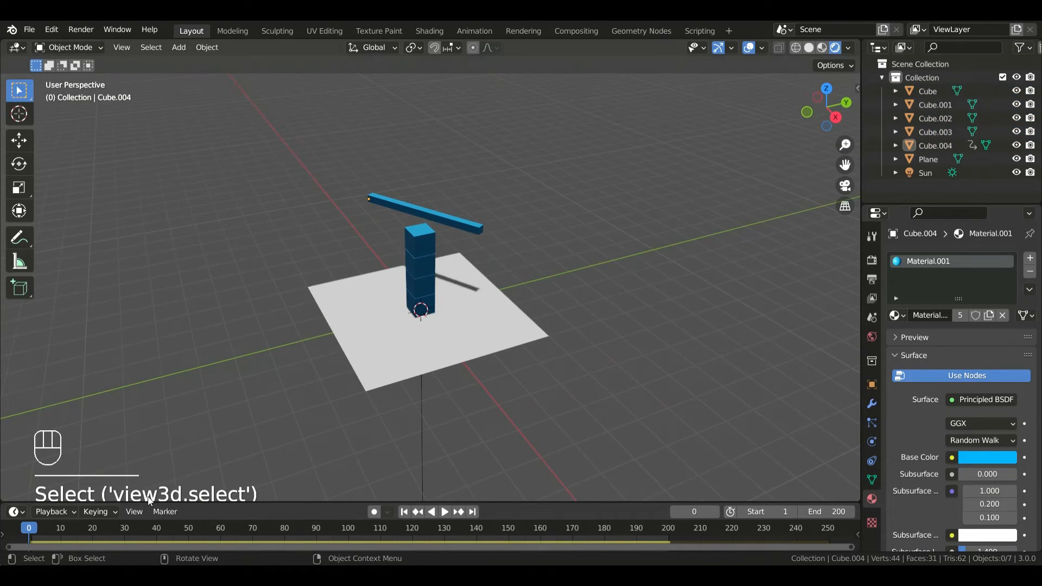
key("space")
middle_click_drag(542, 207, 536, 197)
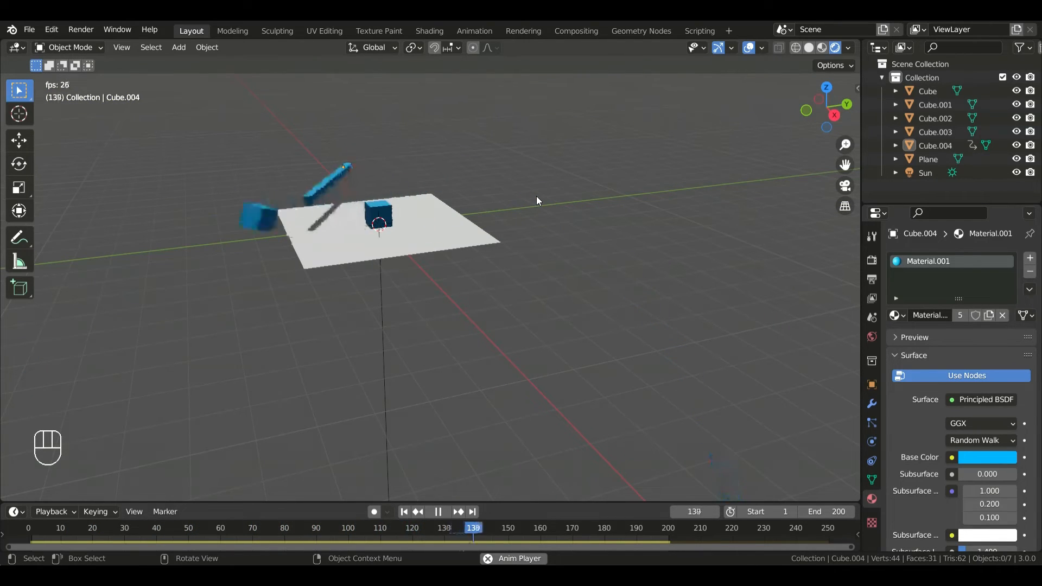
key("space")
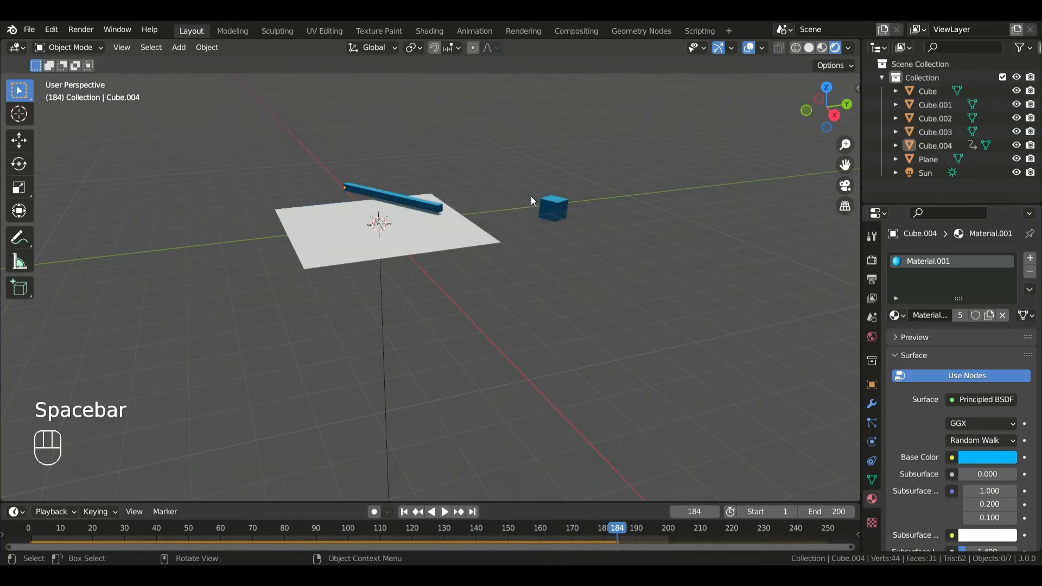
Step: Give the ground plane a new material with a turquoise base color, hue 0.474 and saturation 1.000
middle_click_drag(531, 196, 477, 321, "shift")
left_click(476, 321)
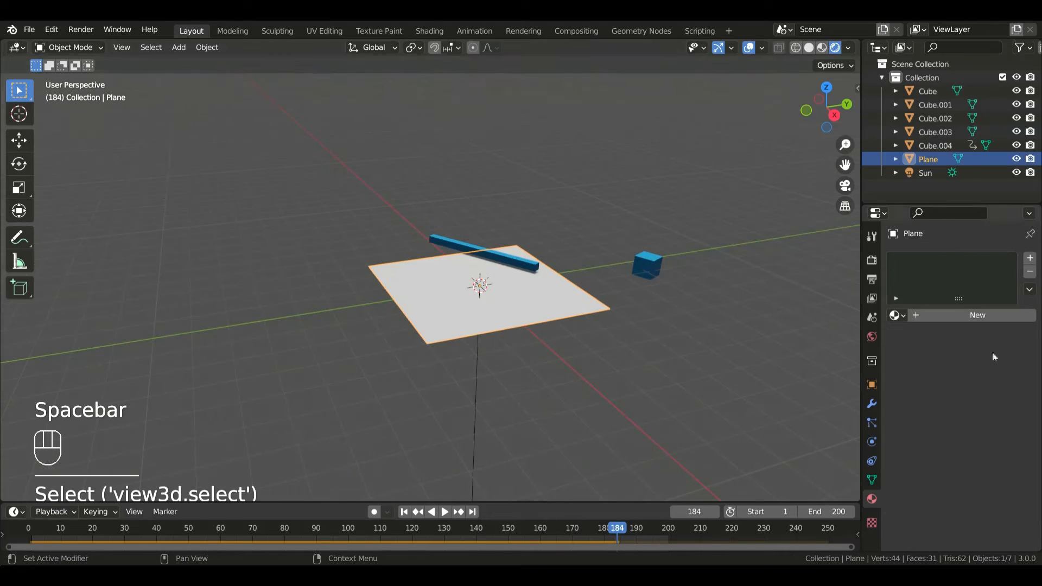
left_click(992, 317)
left_click(972, 459)
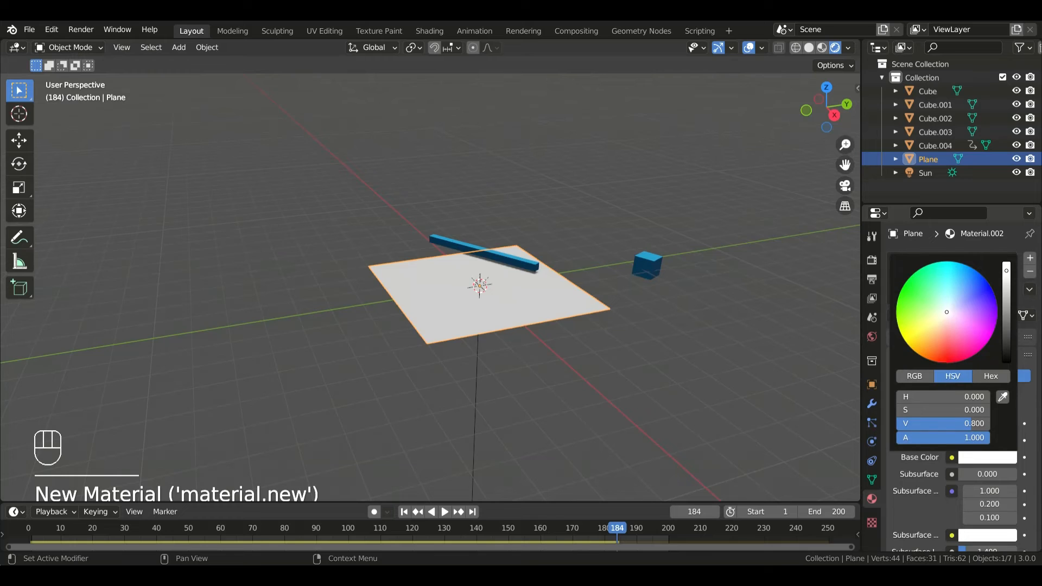
left_click_drag(944, 359, 943, 362)
left_click_drag(948, 399, 896, 400)
left_click(951, 263)
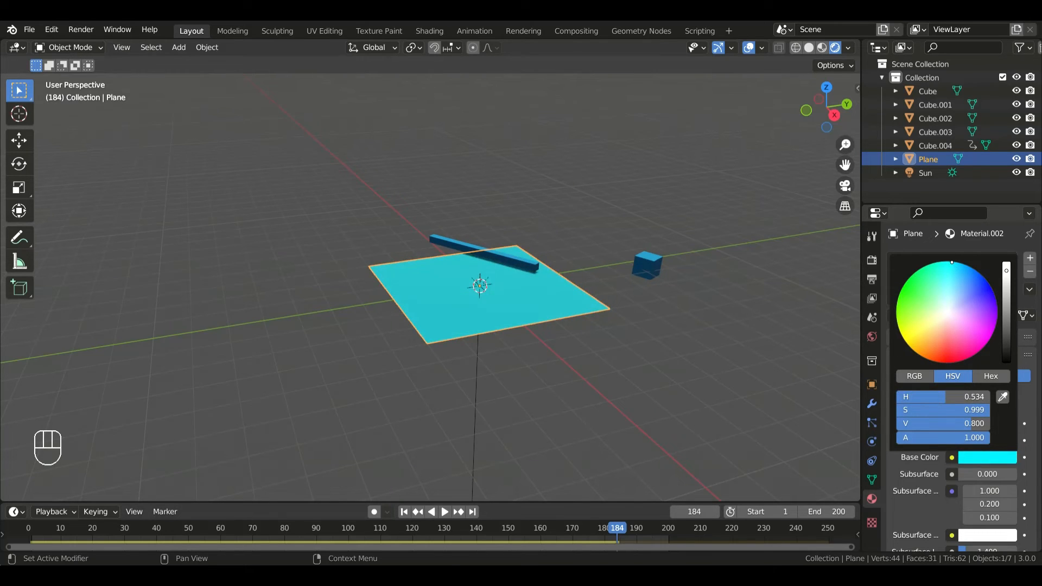
left_click_drag(951, 263, 942, 262)
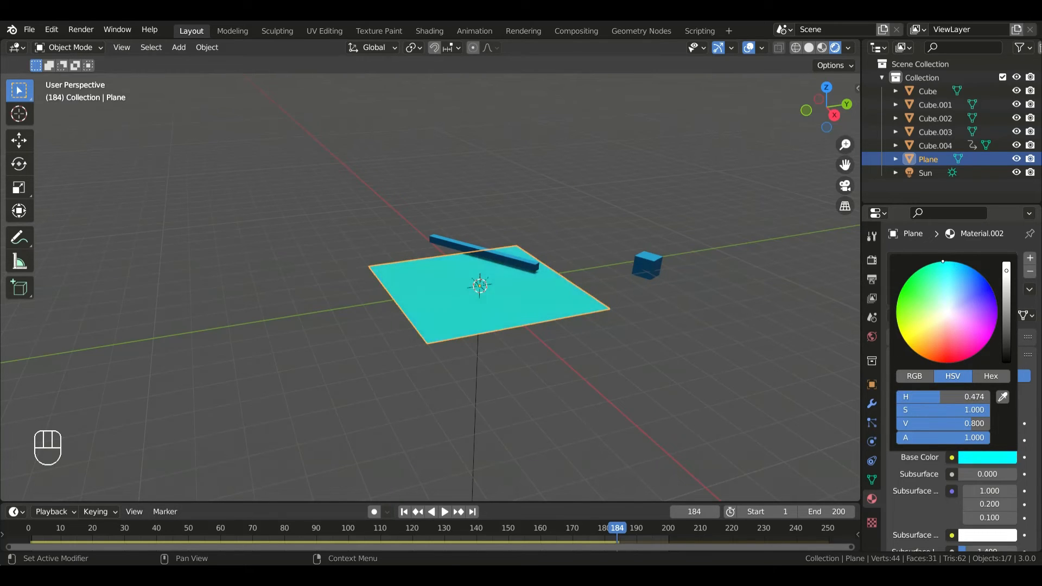
Step: Return to frame 0 and scale the ground plane up until it extends far beyond the tower on all sides
left_click(16, 531)
mouse_move(401, 258)
middle_mouse_down("shift")
mouse_move(366, 273)
mouse_move(394, 266)
middle_mouse_up("shift")
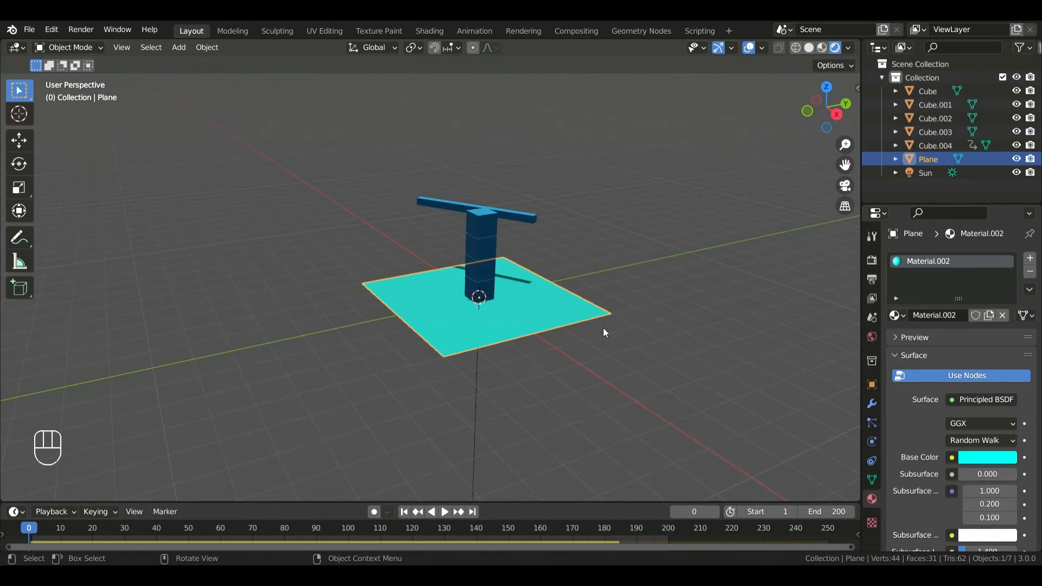
key("s")
left_click(603, 327)
Step: Play the simulation on the enlarged ground plane and stop it at frame 188
key("space")
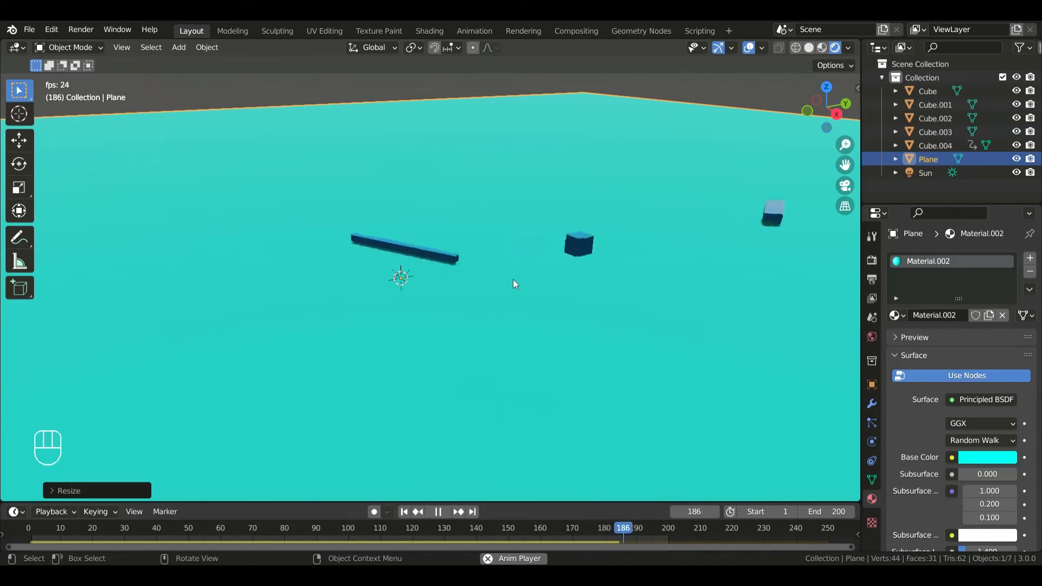
key("space")
key("shift+e")
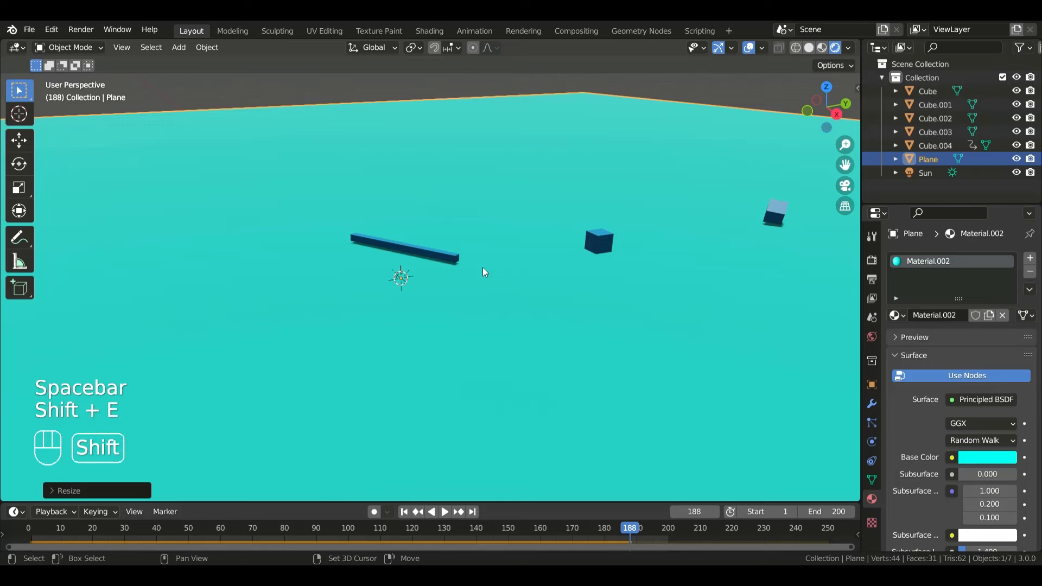
Step: Add a camera aligned to the current view and shift it slightly to adjust the framing
key("shift+a")
mouse_move(483, 267)
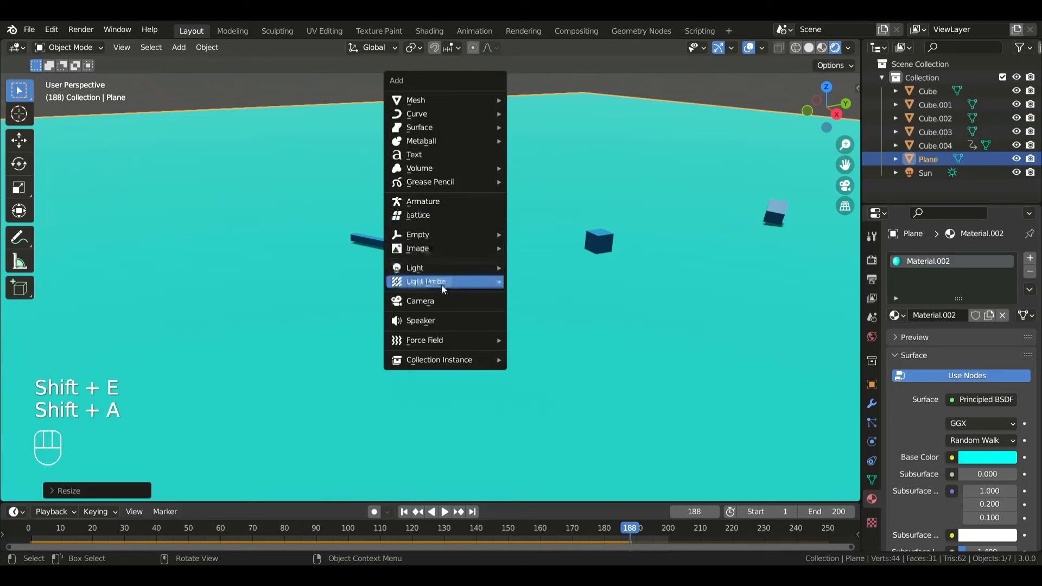
left_click(441, 300)
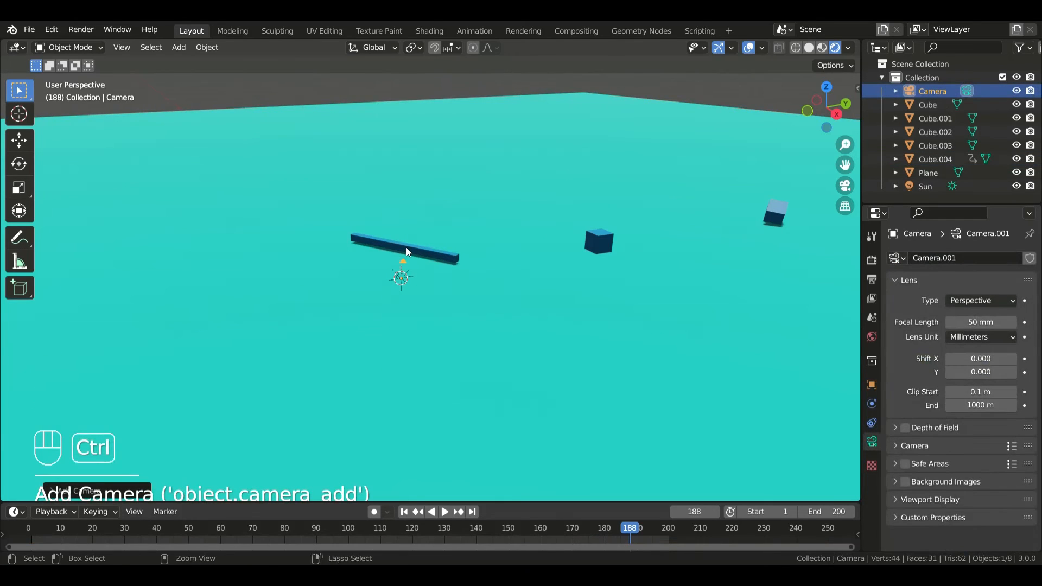
key("ctrl+alt+KP_0")
key("g")
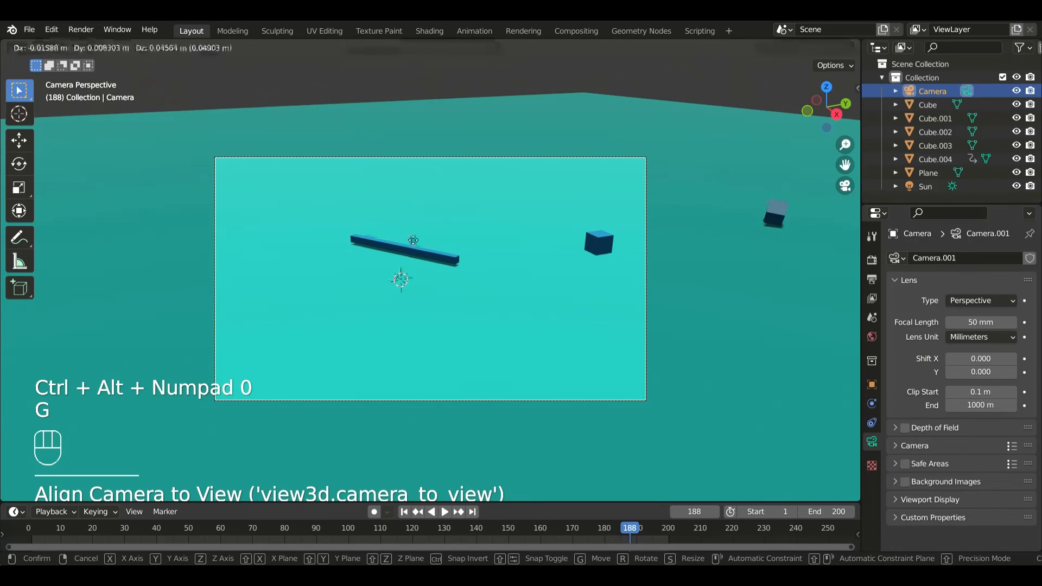
left_click(363, 228)
Step: At frame 0, move the camera so the tower sits near the middle of its frame, and play the animation through it
left_click(27, 530)
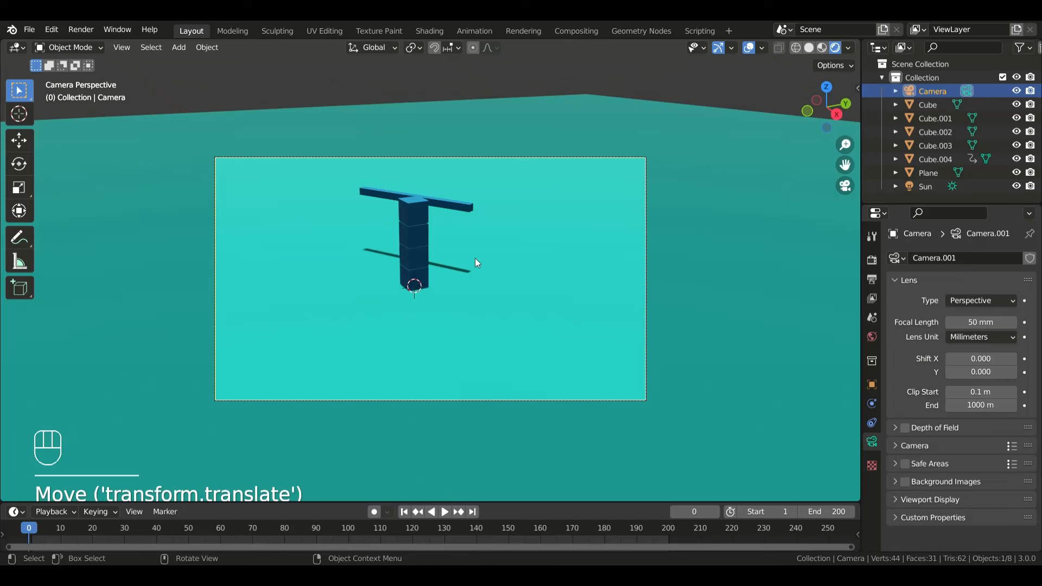
key("g")
key("g")
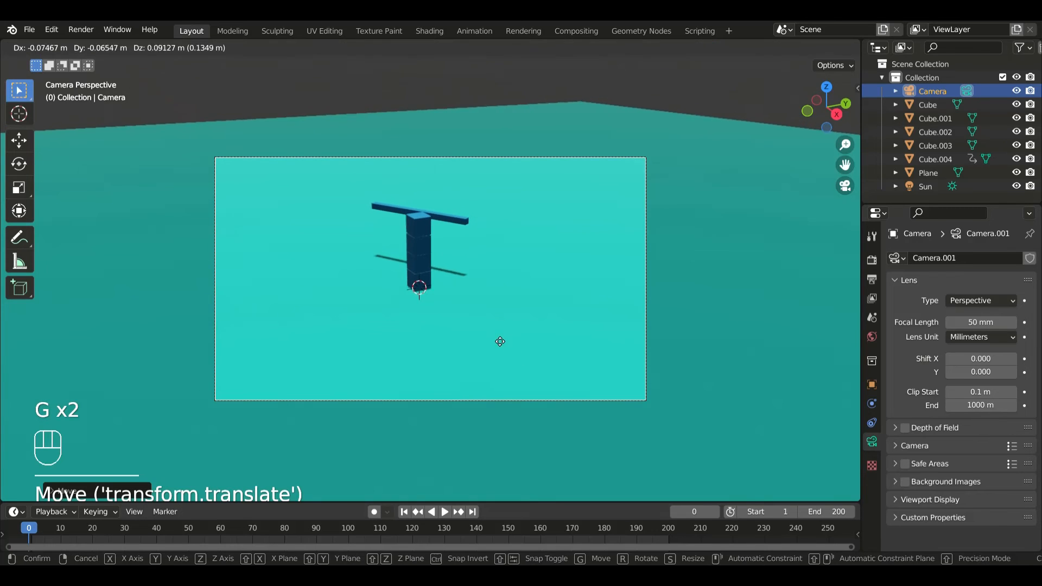
left_click(447, 308)
key("space")
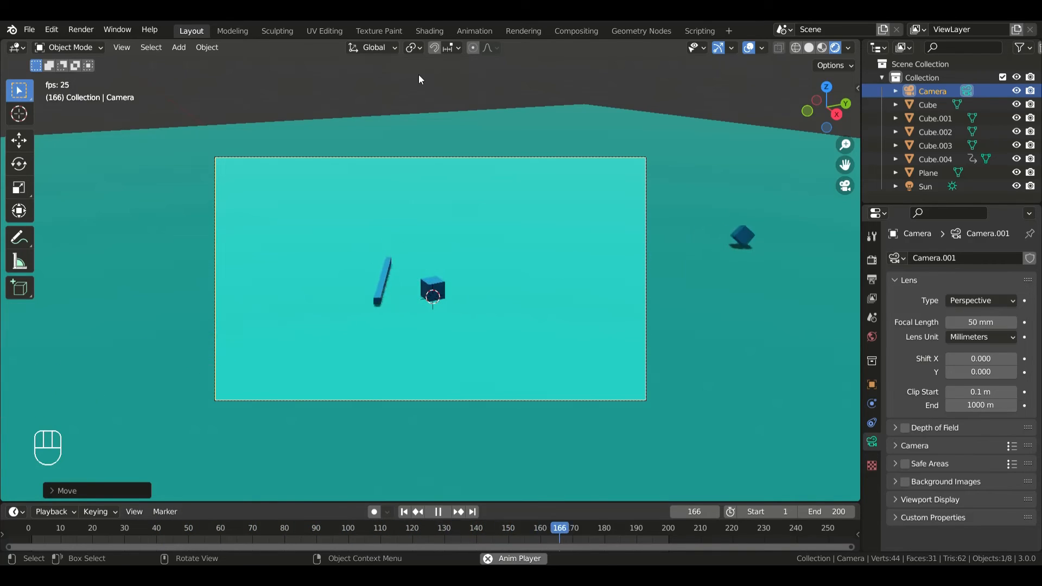
Step: Stop the playback and set the Sun light's strength to 3.560 and its angle to 10°, keeping its shadow enabled
key("space")
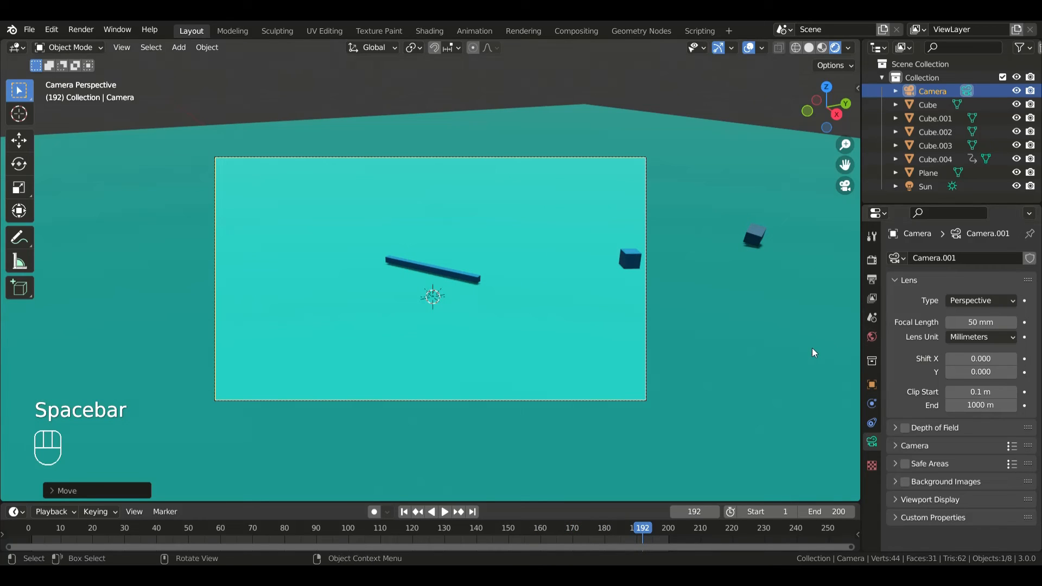
left_click(918, 188)
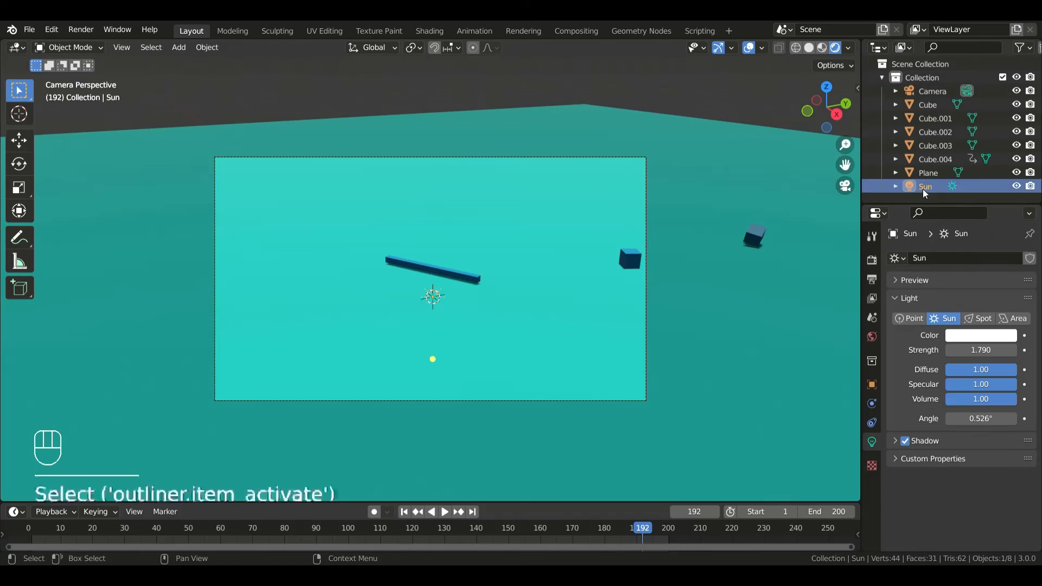
mouse_move(982, 351)
left_mouse_down()
mouse_move(1033, 351)
mouse_move(976, 351)
left_mouse_up()
left_click_drag(981, 418, 968, 419)
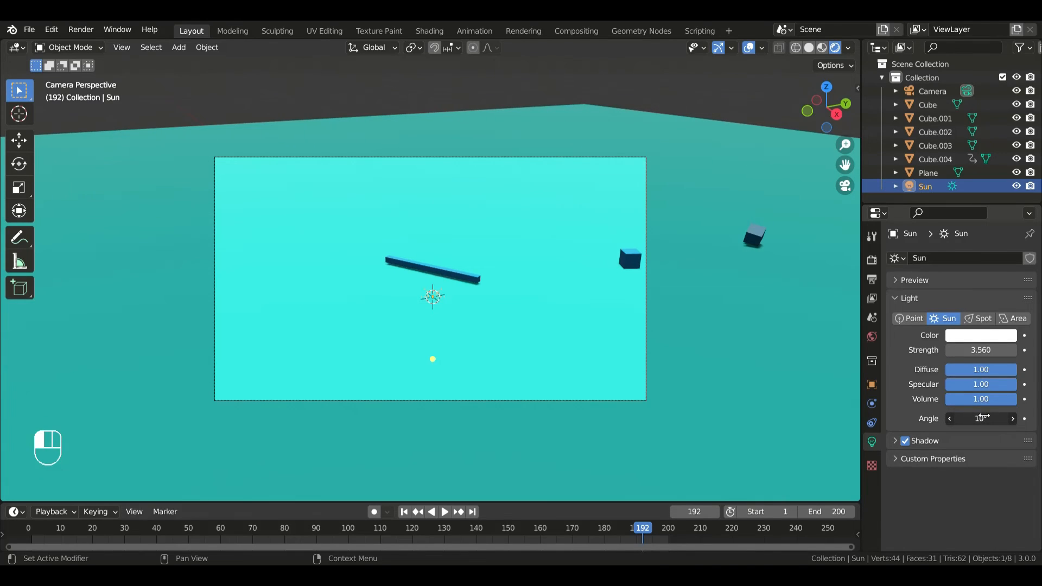
left_click(905, 442)
left_click(904, 442)
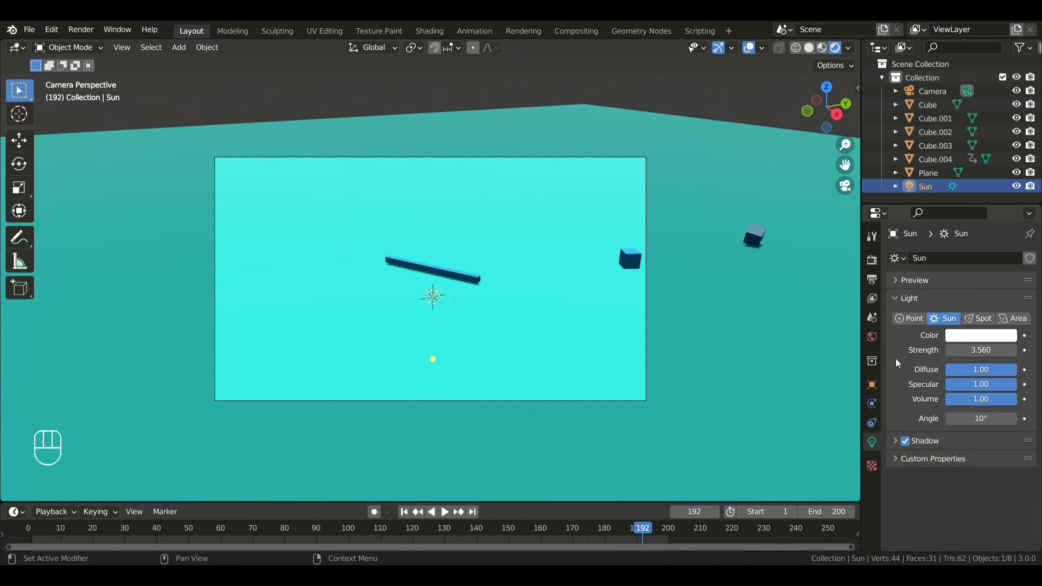
Step: Enable Ambient Occlusion in the Eevee render settings, and try Bloom before turning it back off
left_click(872, 337)
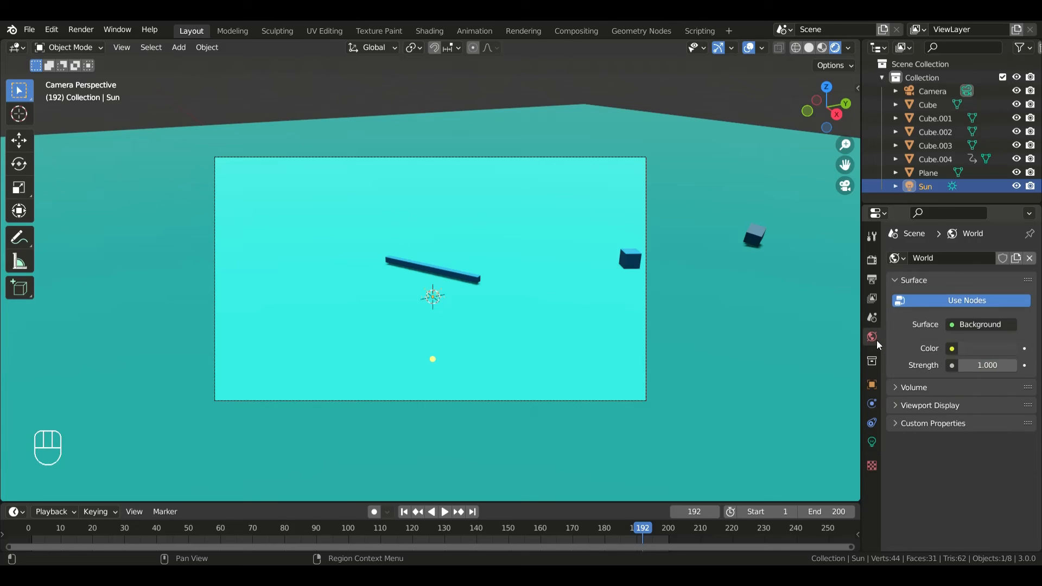
left_click(872, 260)
left_click(872, 280)
left_click(871, 260)
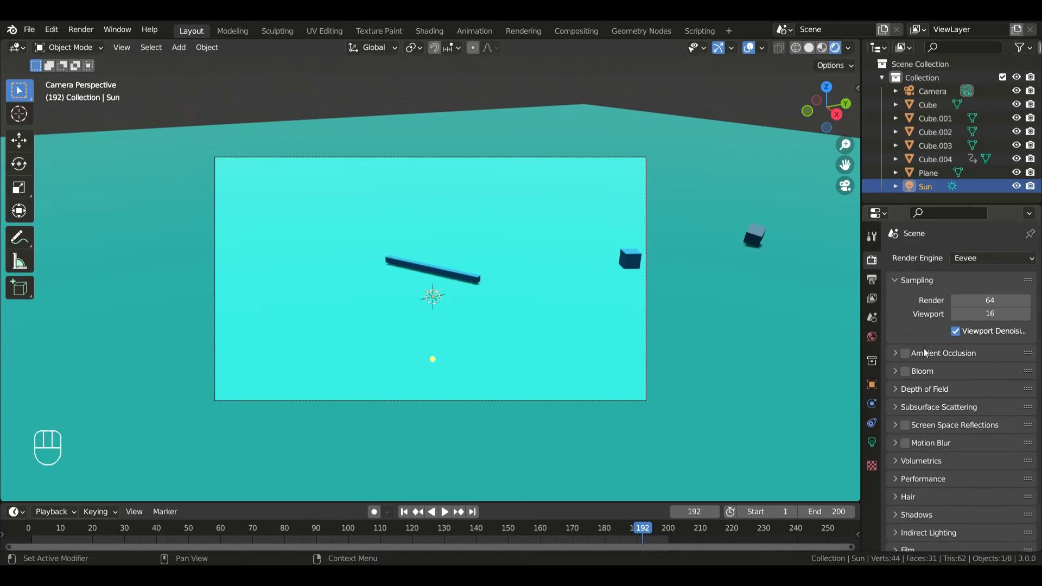
left_click(904, 353)
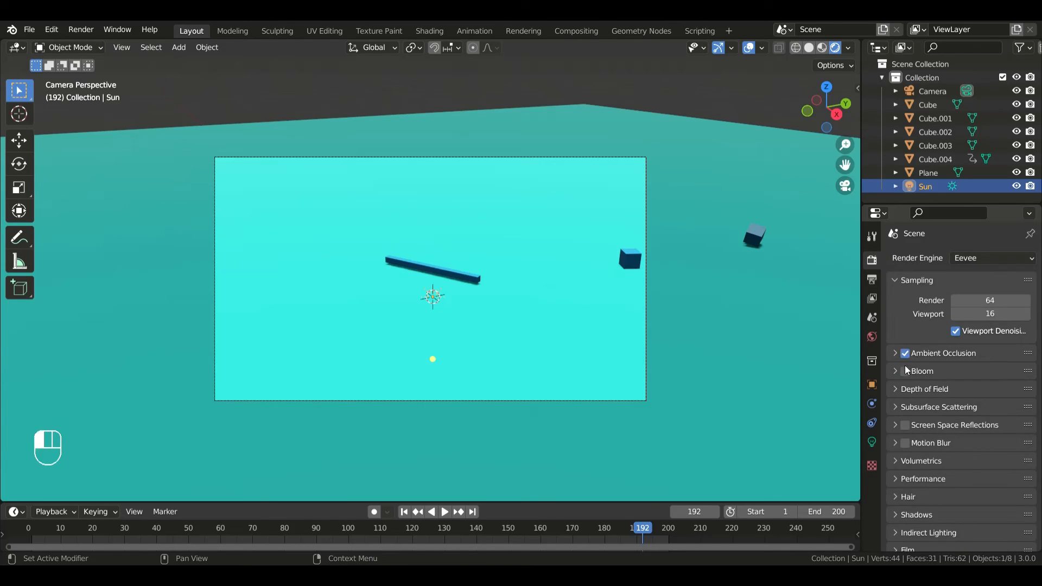
left_click(905, 425)
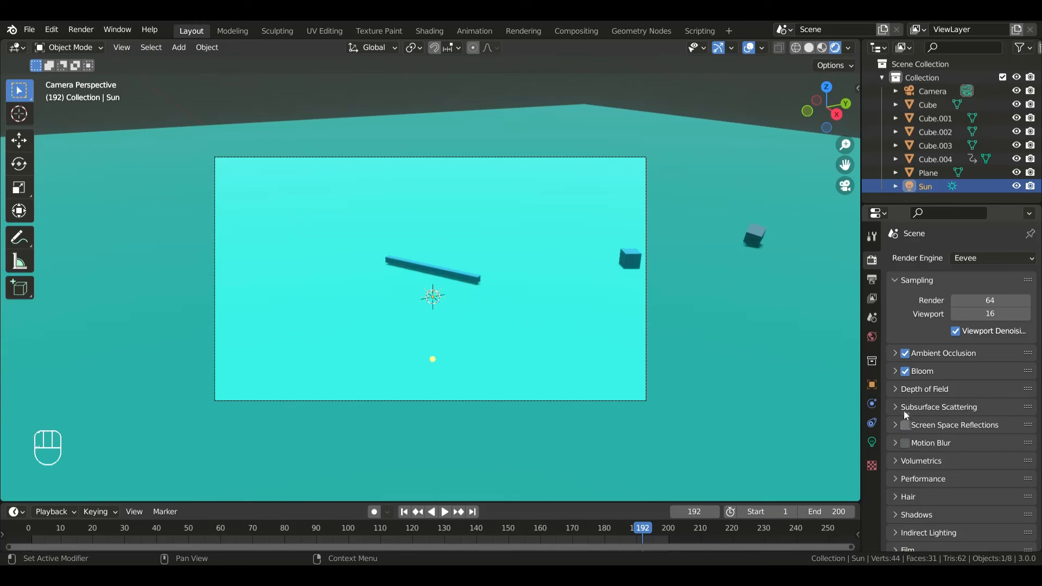
left_click(905, 371)
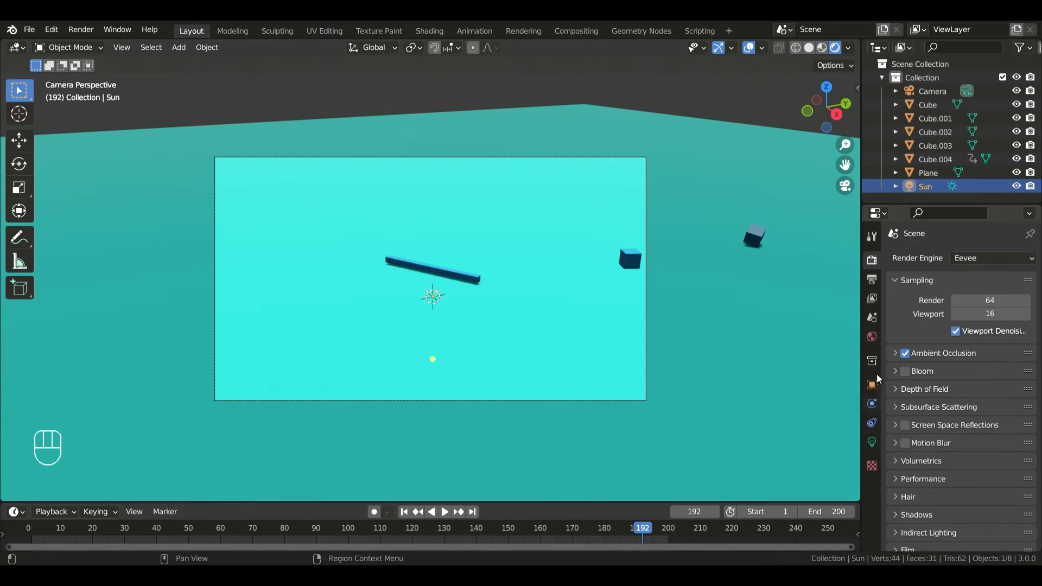
Step: Set the render output's file format to FFmpeg Video
left_click(872, 279)
scroll(1004, 461, "down", 1)
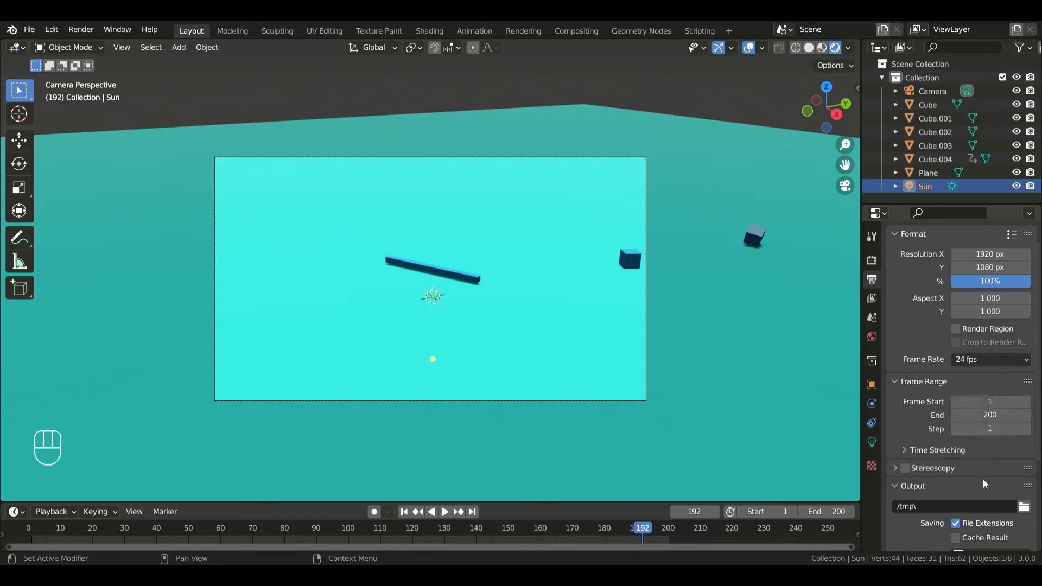
scroll(985, 485, "down", 4)
left_click(991, 467)
left_click(990, 393)
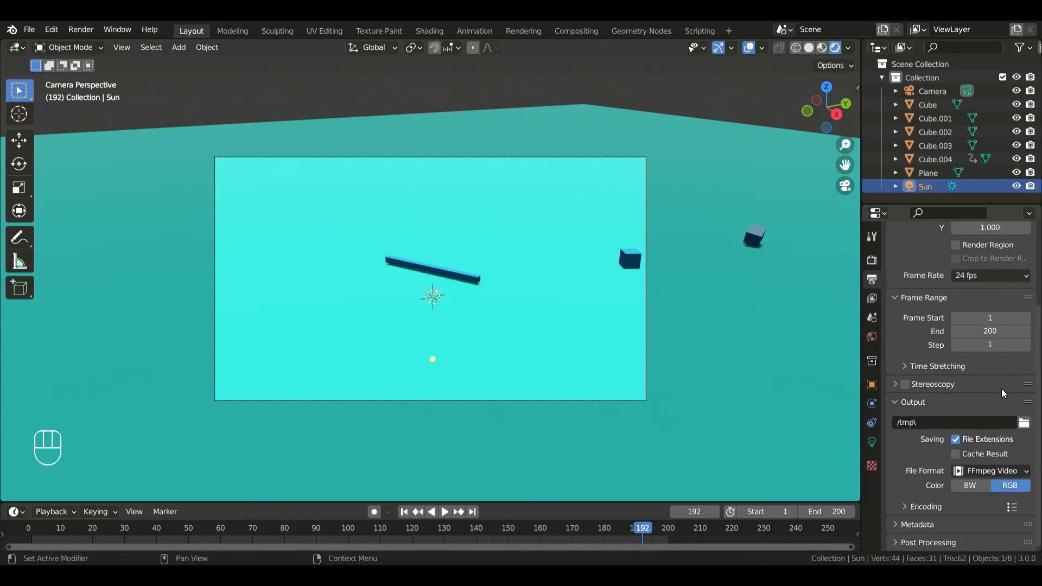
Step: Set the video encoding to an MPEG-4 container with High Quality output
left_click(988, 506)
scroll(988, 505, "down", 2)
left_click(990, 483)
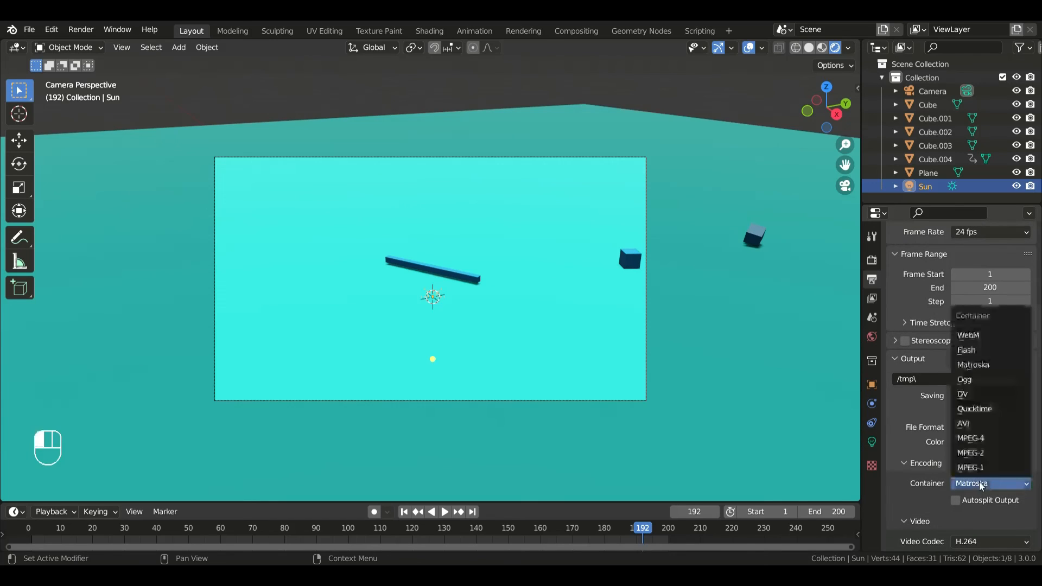
left_click(971, 438)
scroll(974, 438, "down", 6)
left_click(983, 428)
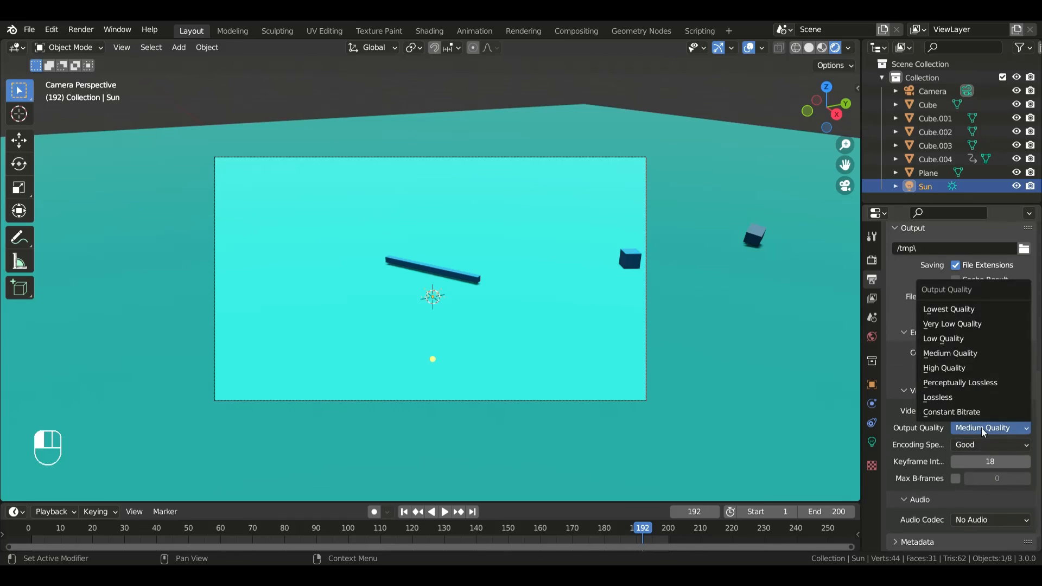
left_click(968, 369)
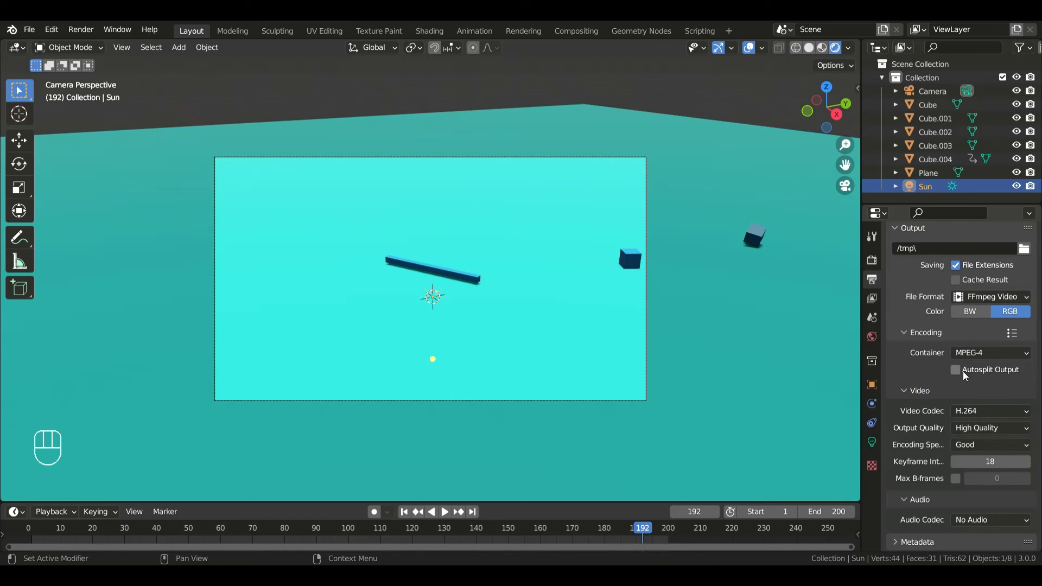
scroll(966, 375, "up", 1)
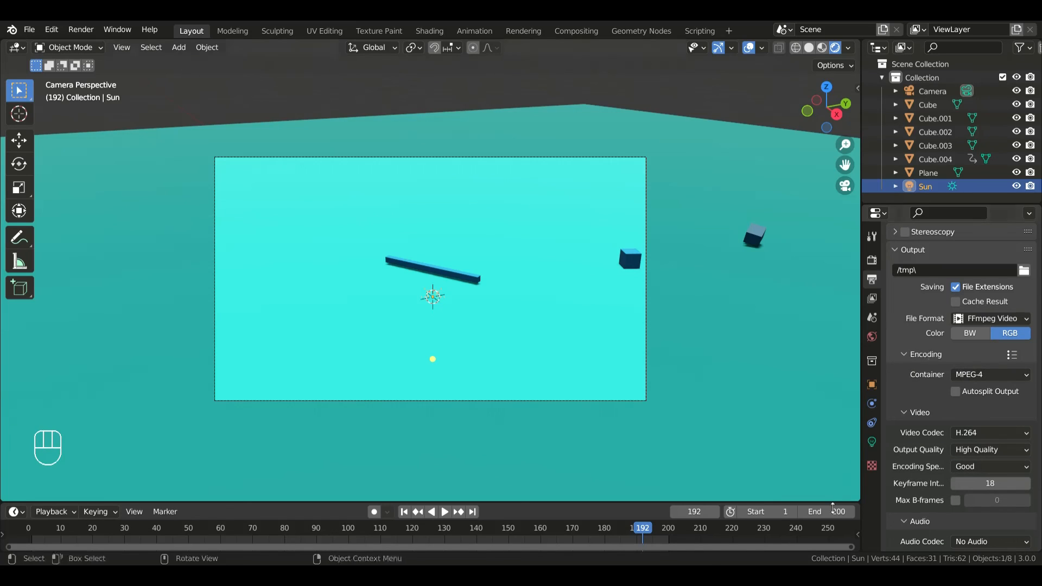
Step: Set the render output path to the "yt video" folder on the desktop
left_click(872, 299)
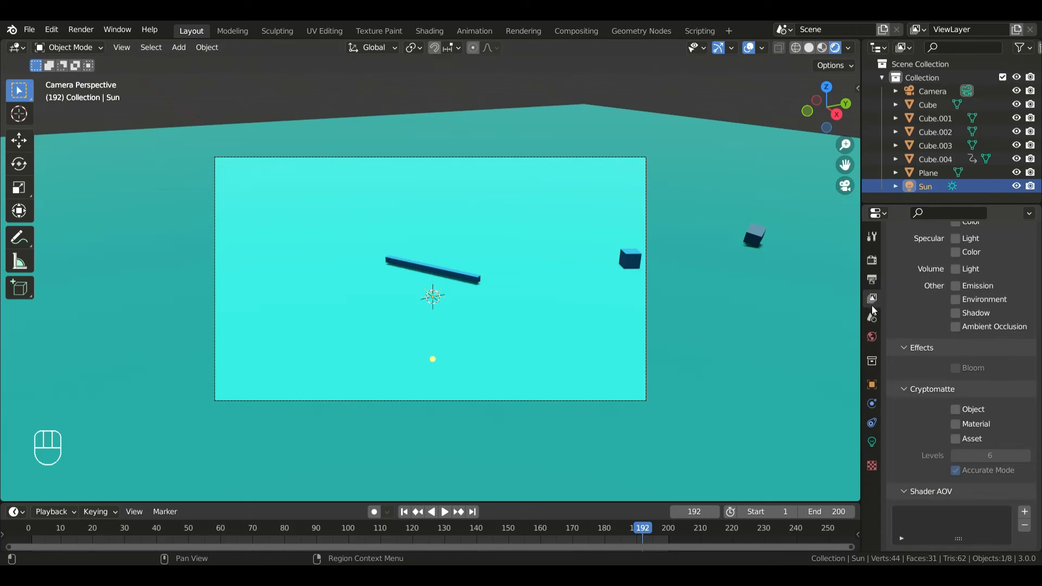
left_click(871, 280)
left_click(1024, 300)
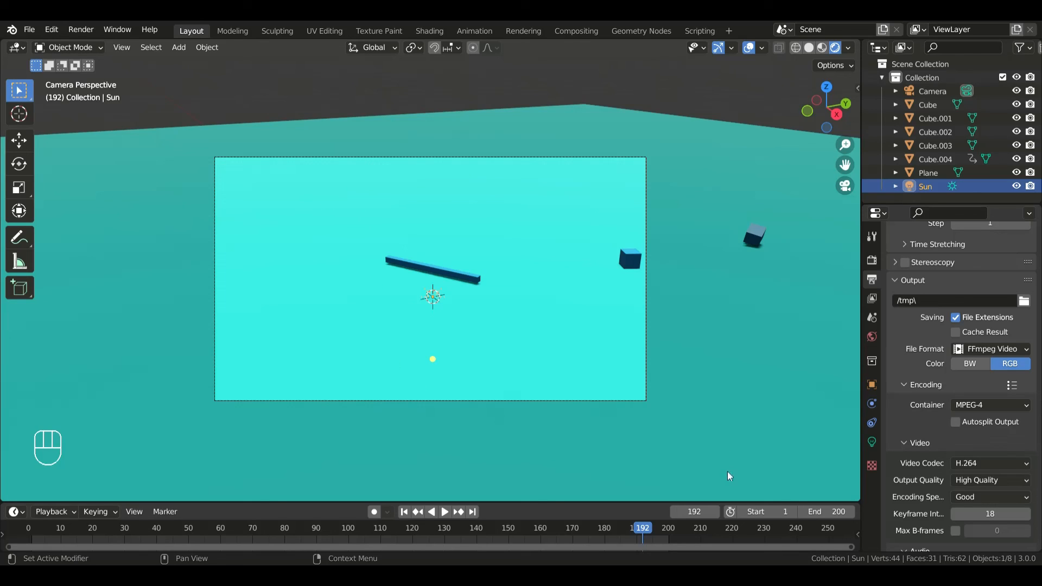
Step: Play the animation through the camera at a closer view and stop it at frame 191
key("space")
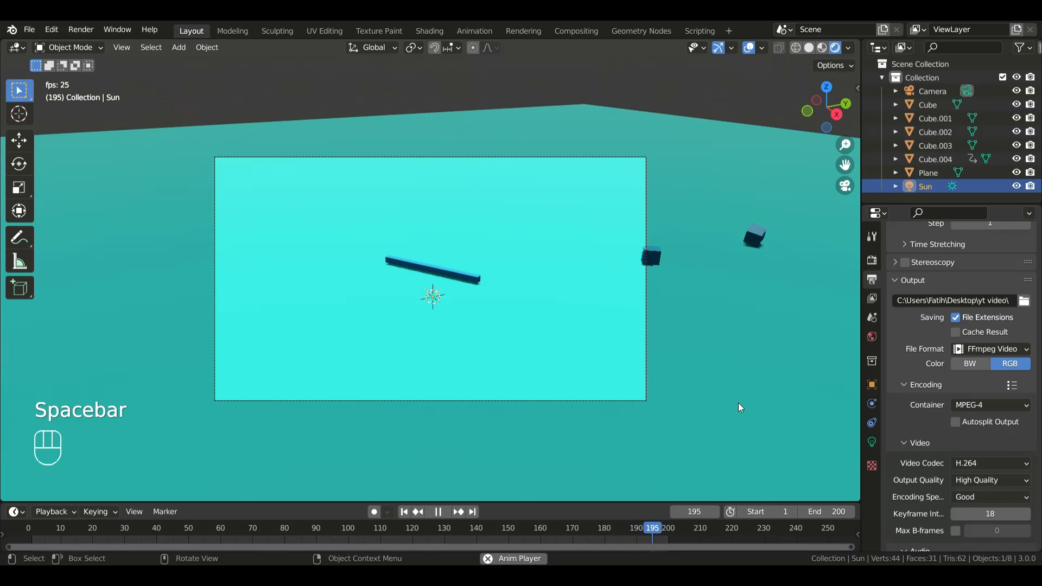
scroll(378, 257, "up", 3)
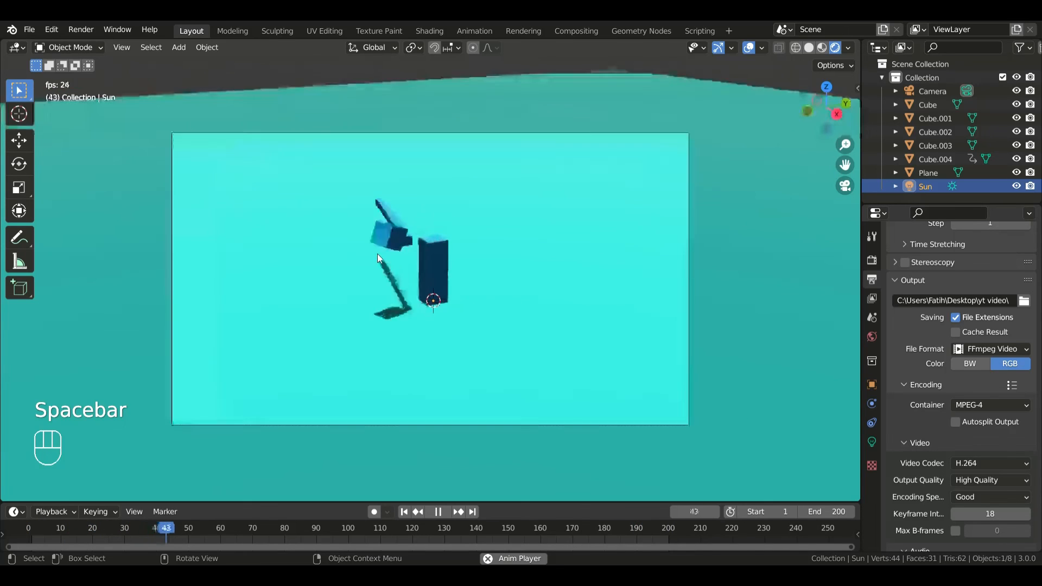
middle_click_drag(378, 257, 378, 269, "shift")
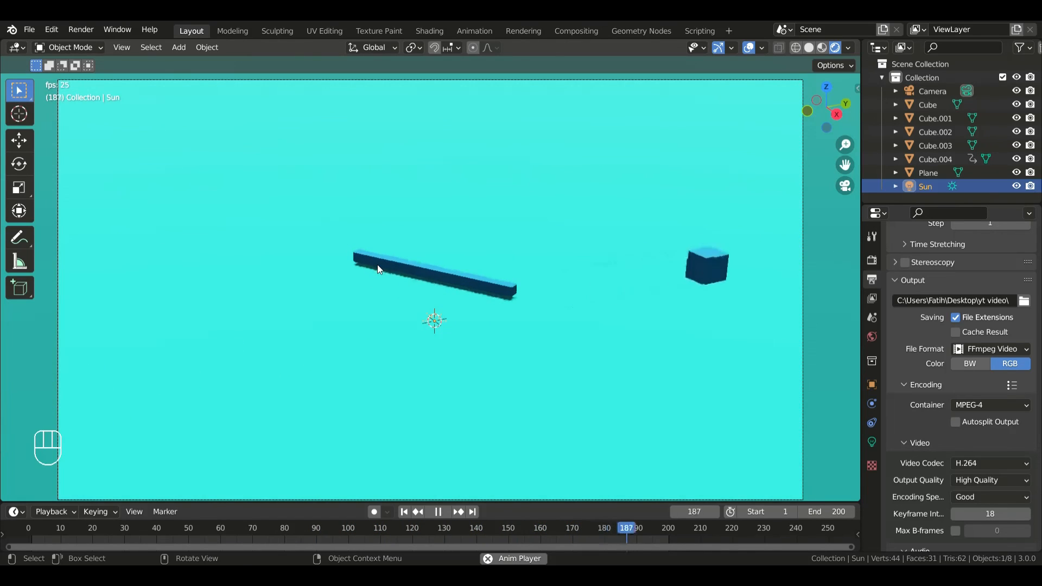
key("space")
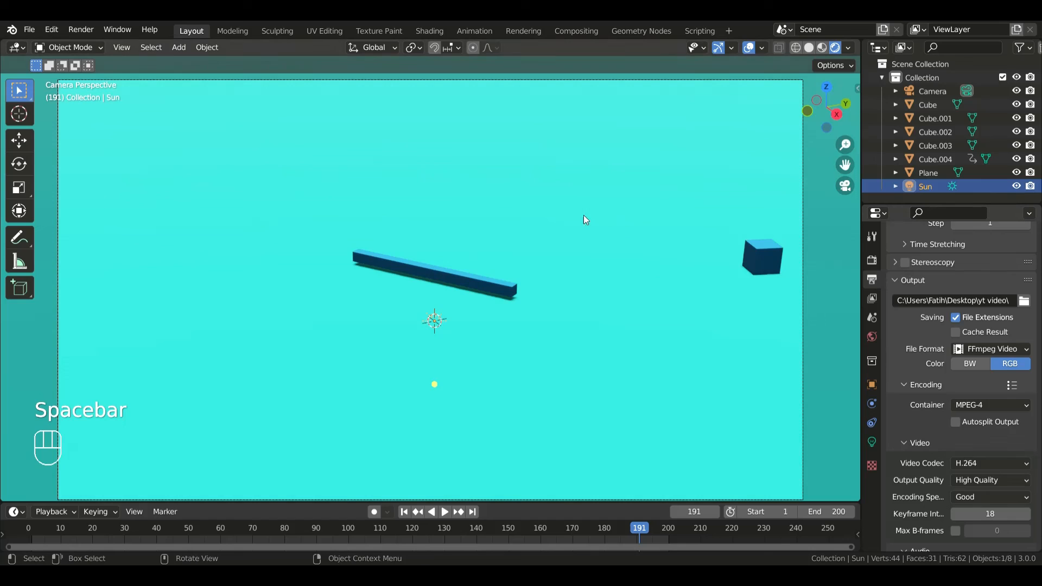
Step: Render the full animation to the video output
left_click(88, 30)
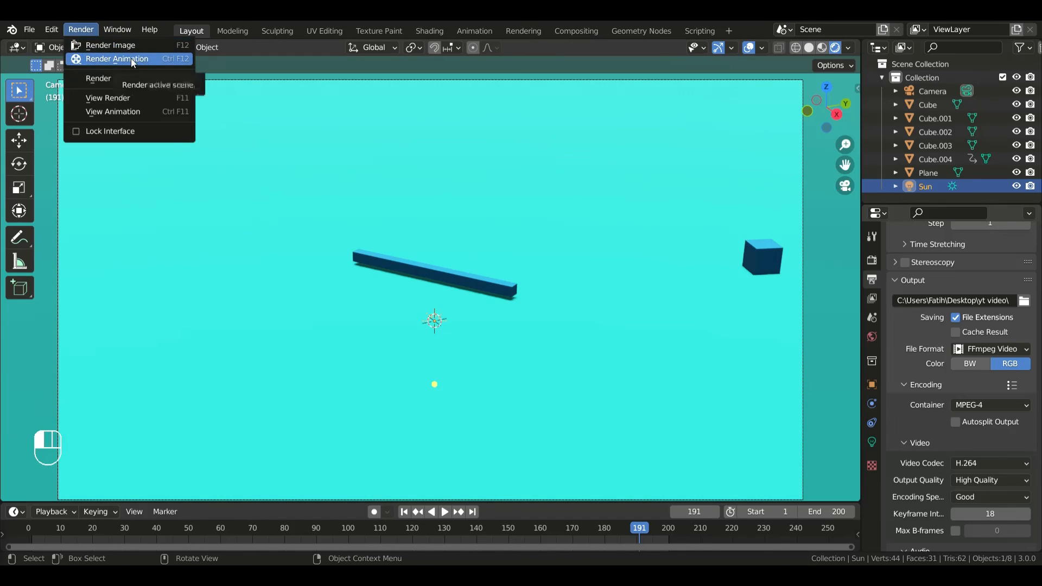